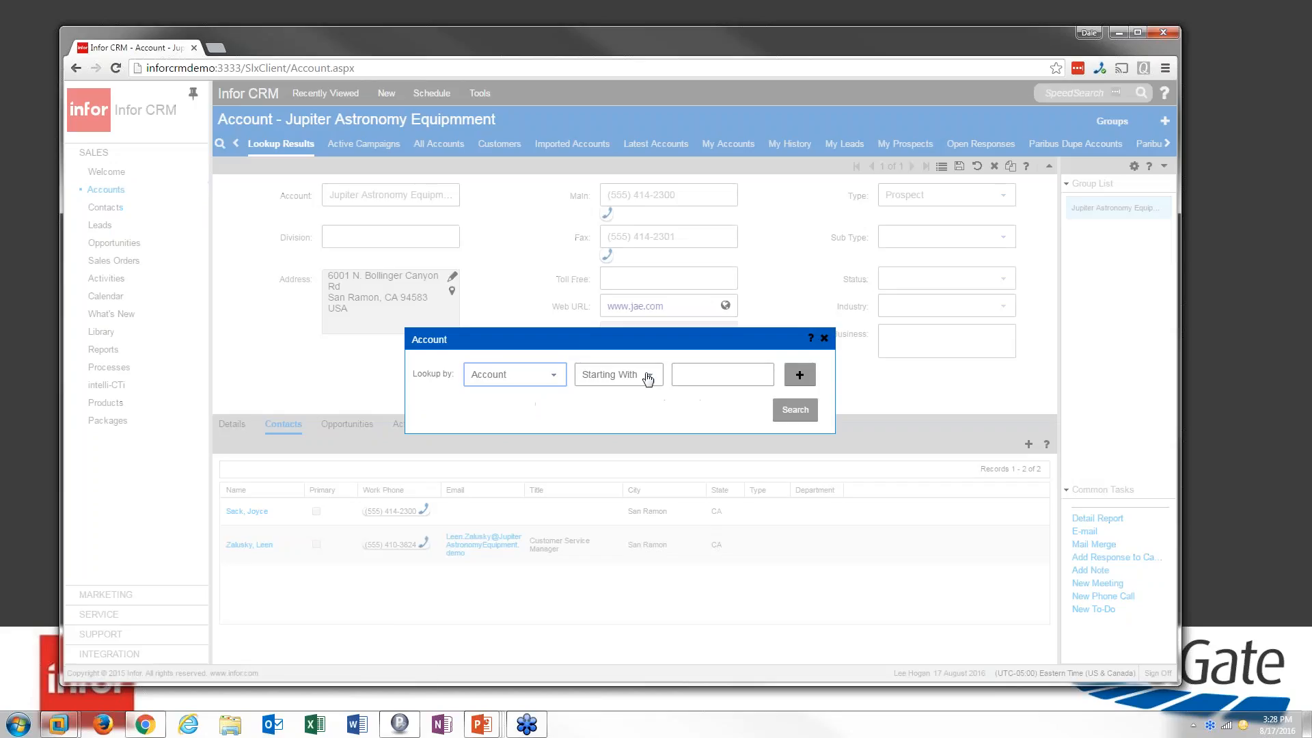
Look up accounts starting with 'jae' and dismiss the 'No records found' message.
left_click(711, 374)
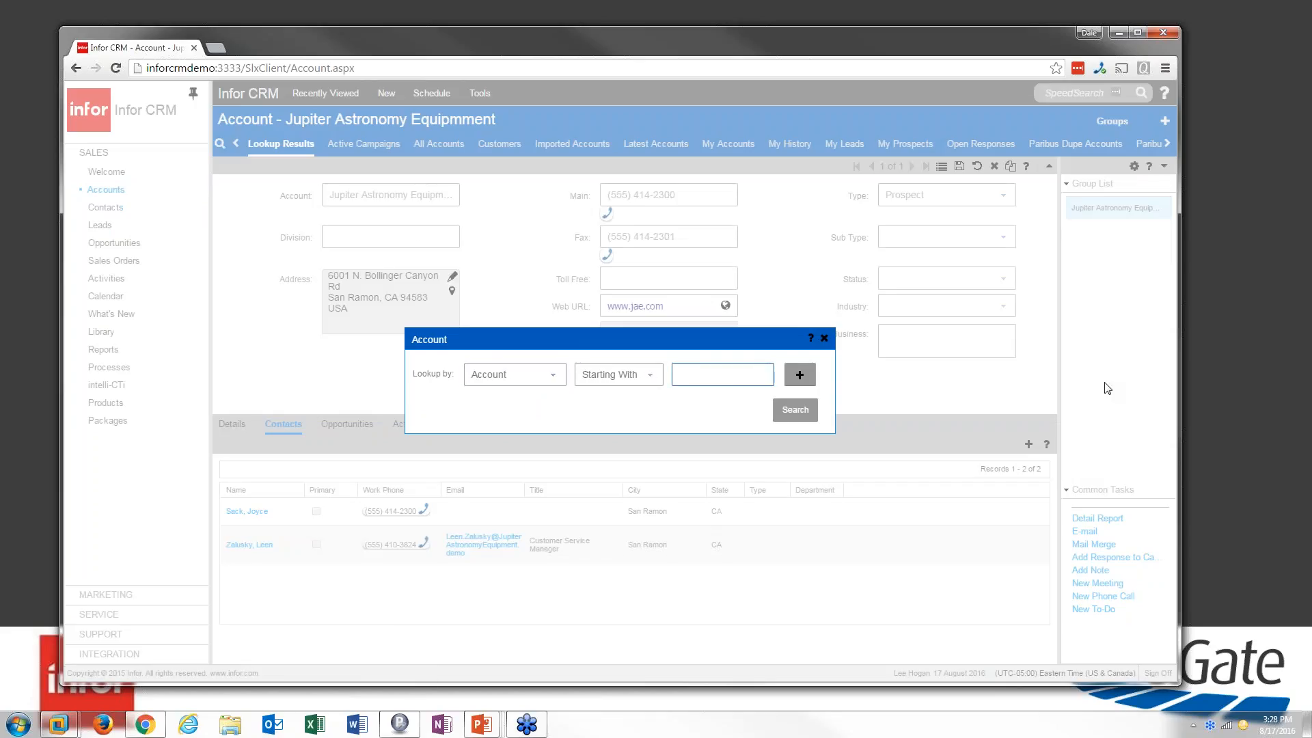
type("jae")
key("Return")
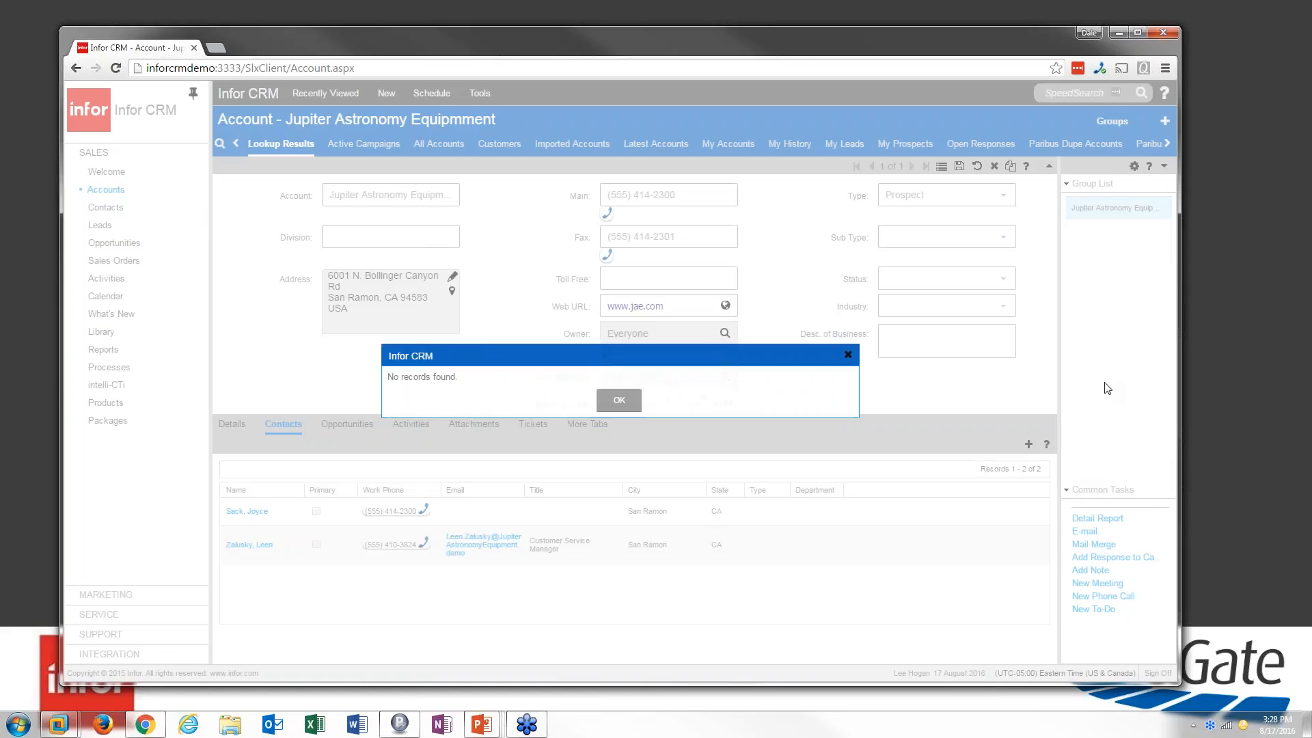
left_click(619, 401)
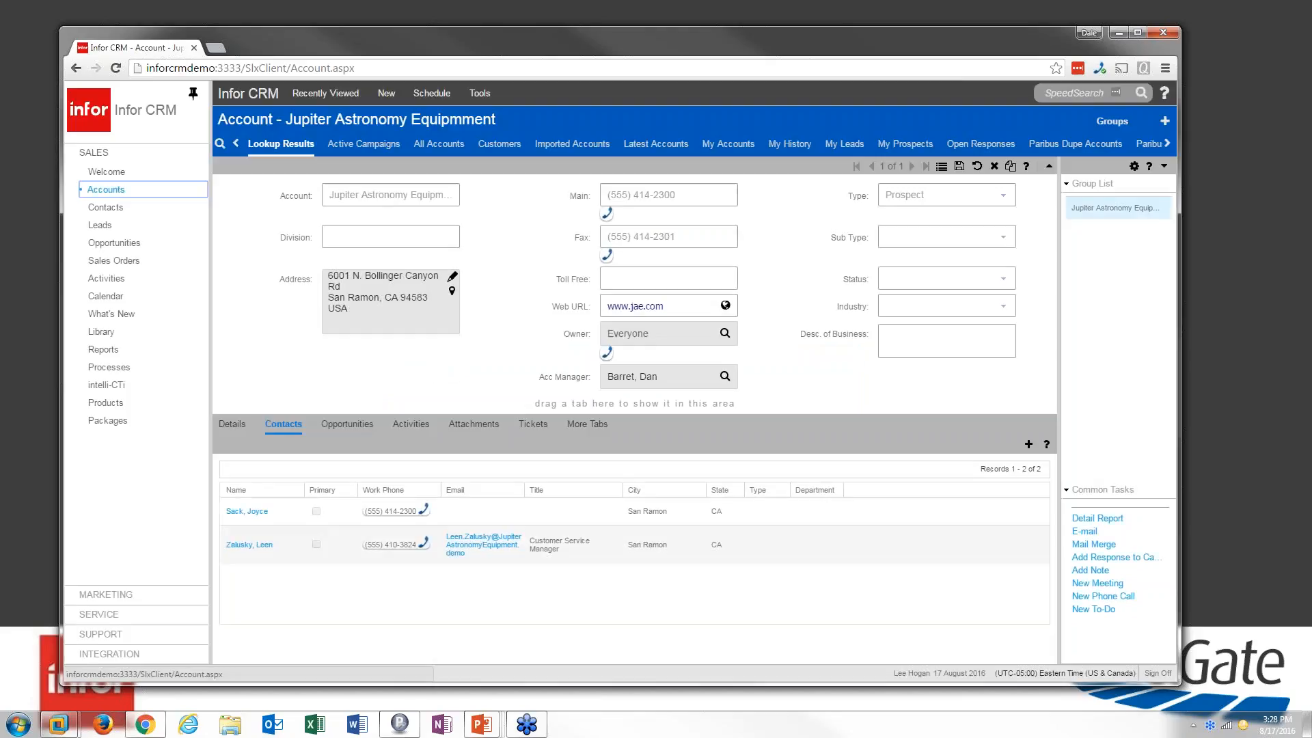
mouse_move(124, 193)
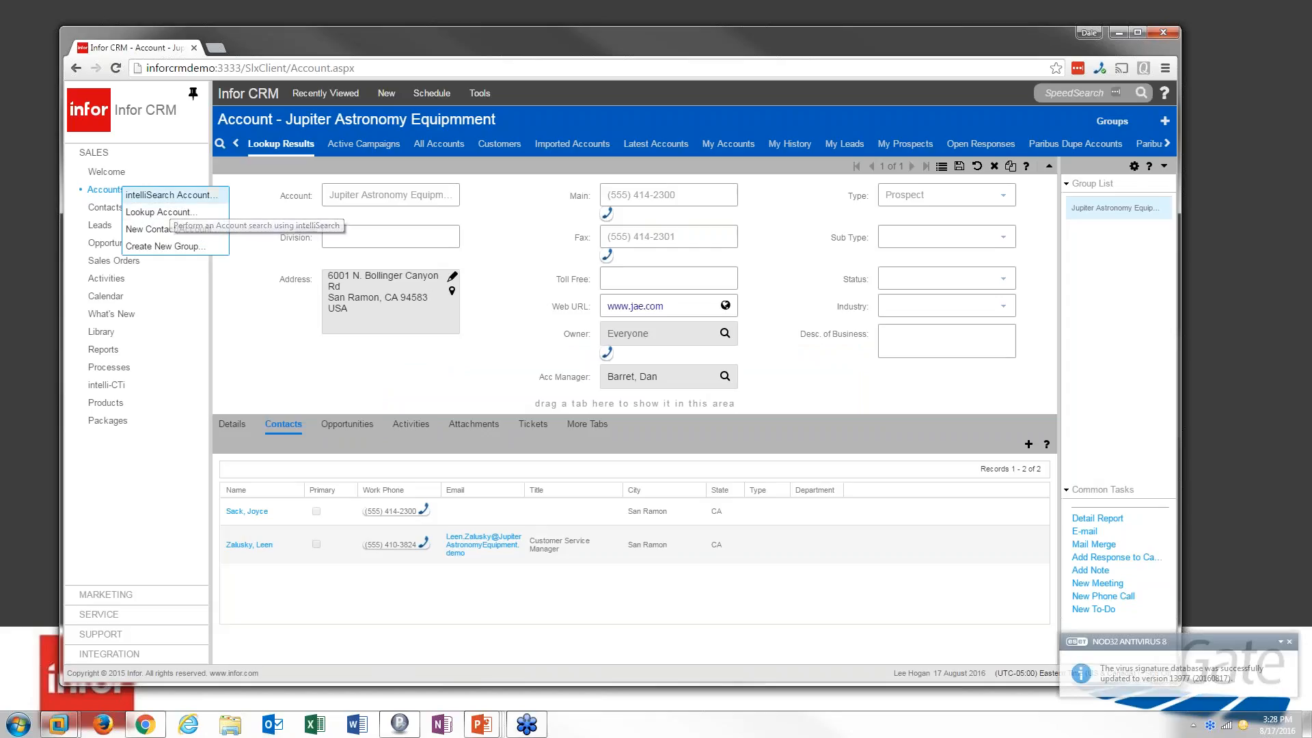
Run an account intelliSearch on 'jae', listing 7 fuzzy matches such as J.A.E. and The JAE Corp.
left_click(184, 198)
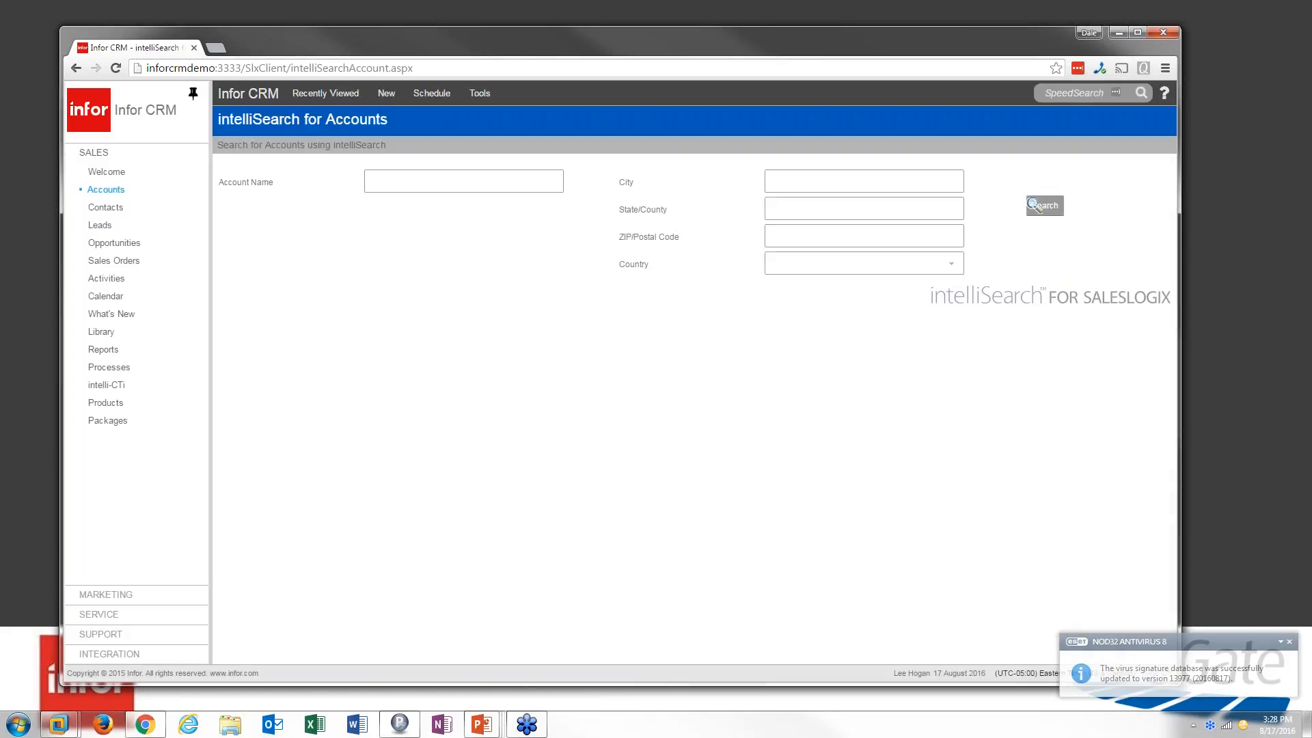
type("jae")
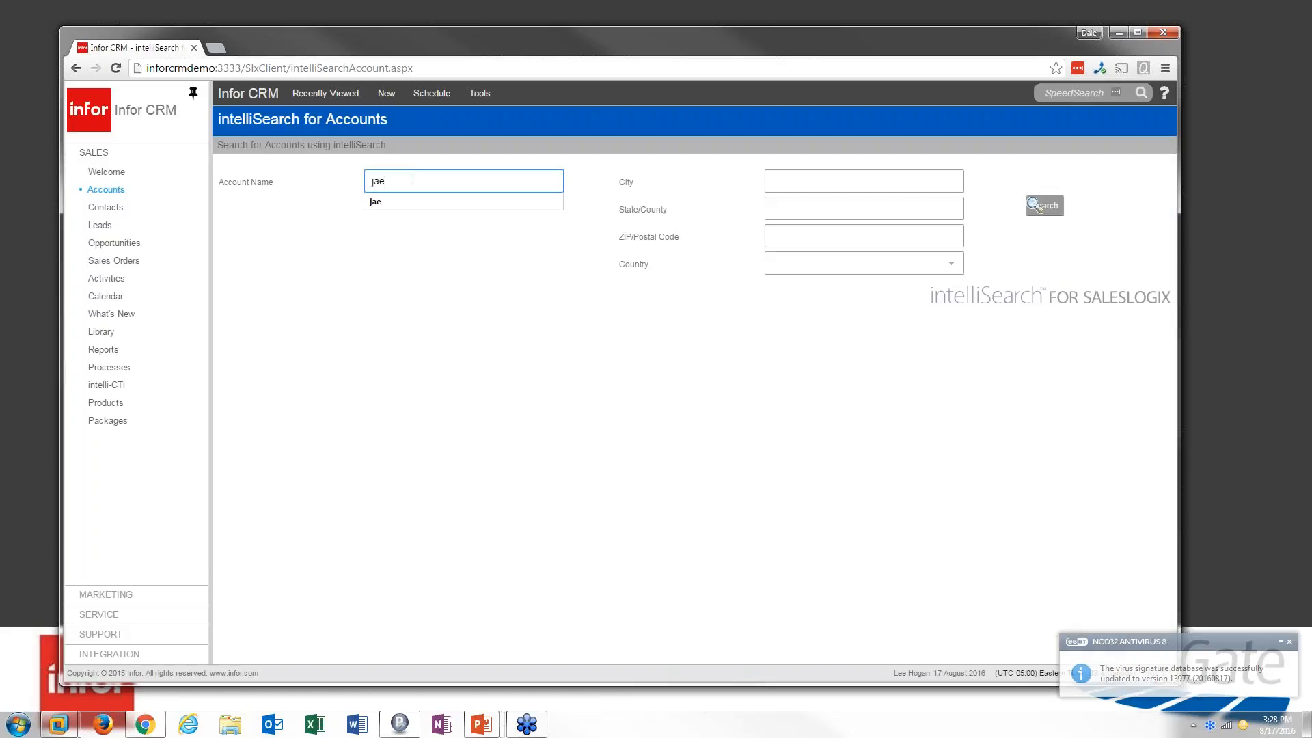
left_click(1037, 209)
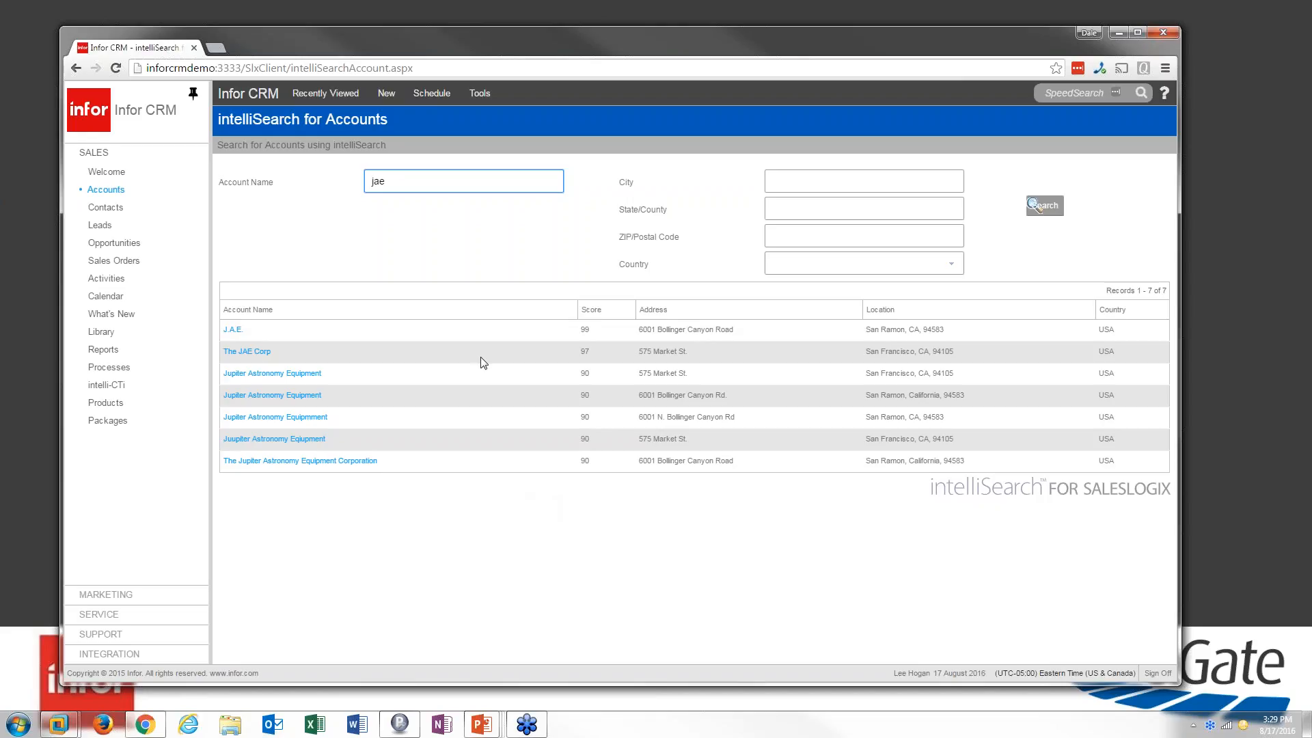
left_click(92, 208)
right_click(91, 208)
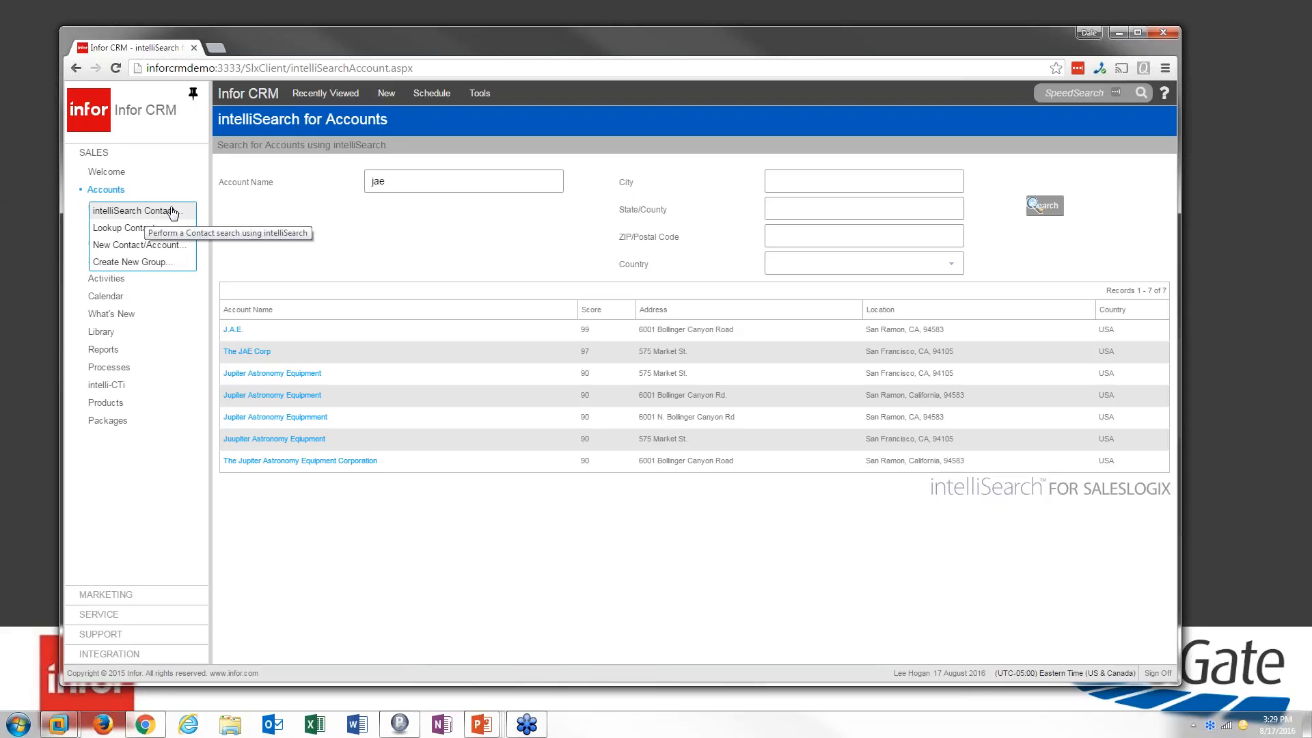
Run a contact intelliSearch on a contact's full name, returning 3 variant-spelled matches.
left_click(172, 215)
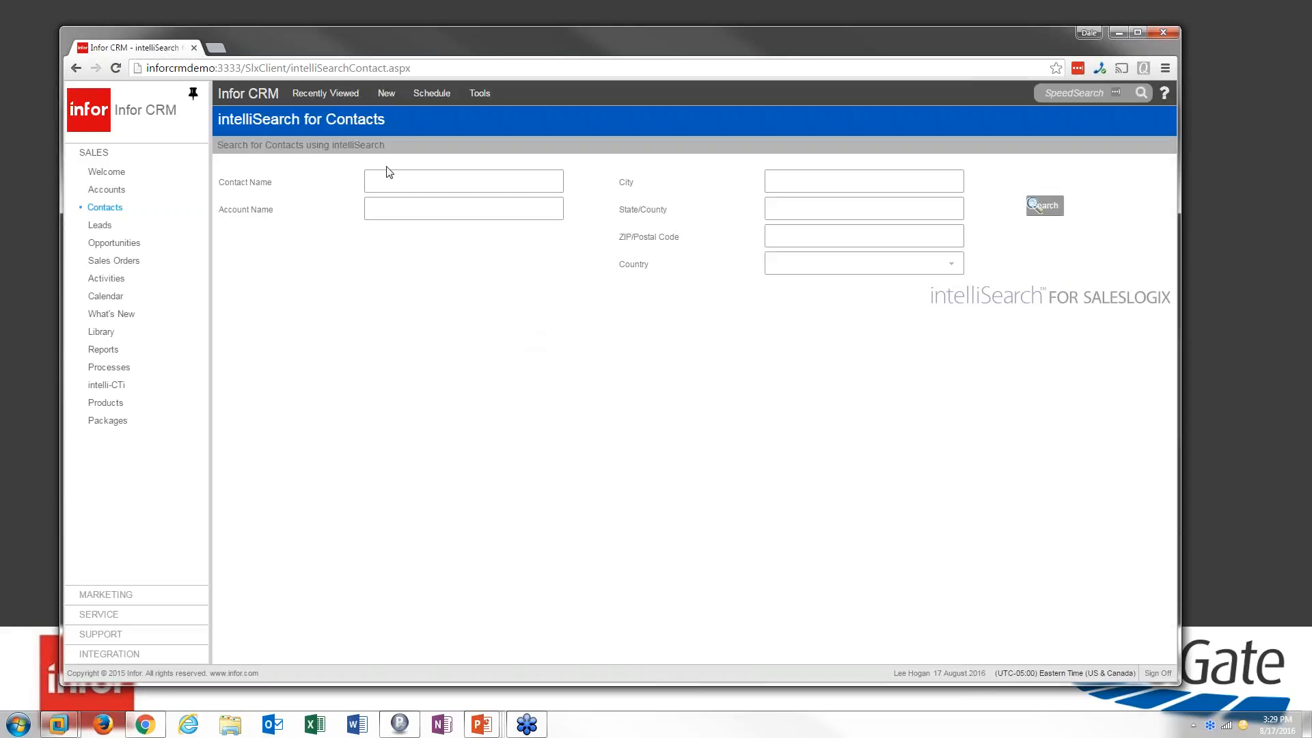
left_click(390, 178)
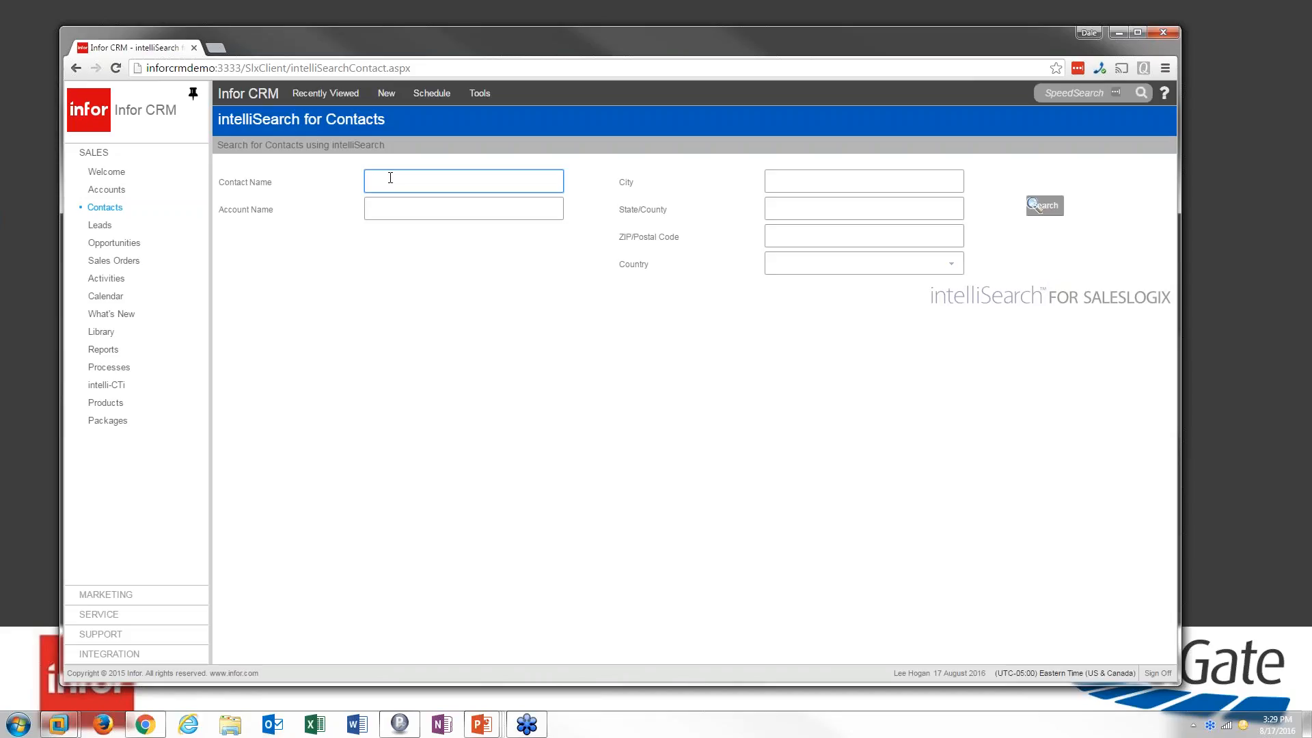
type("bob dixon")
left_click(1050, 211)
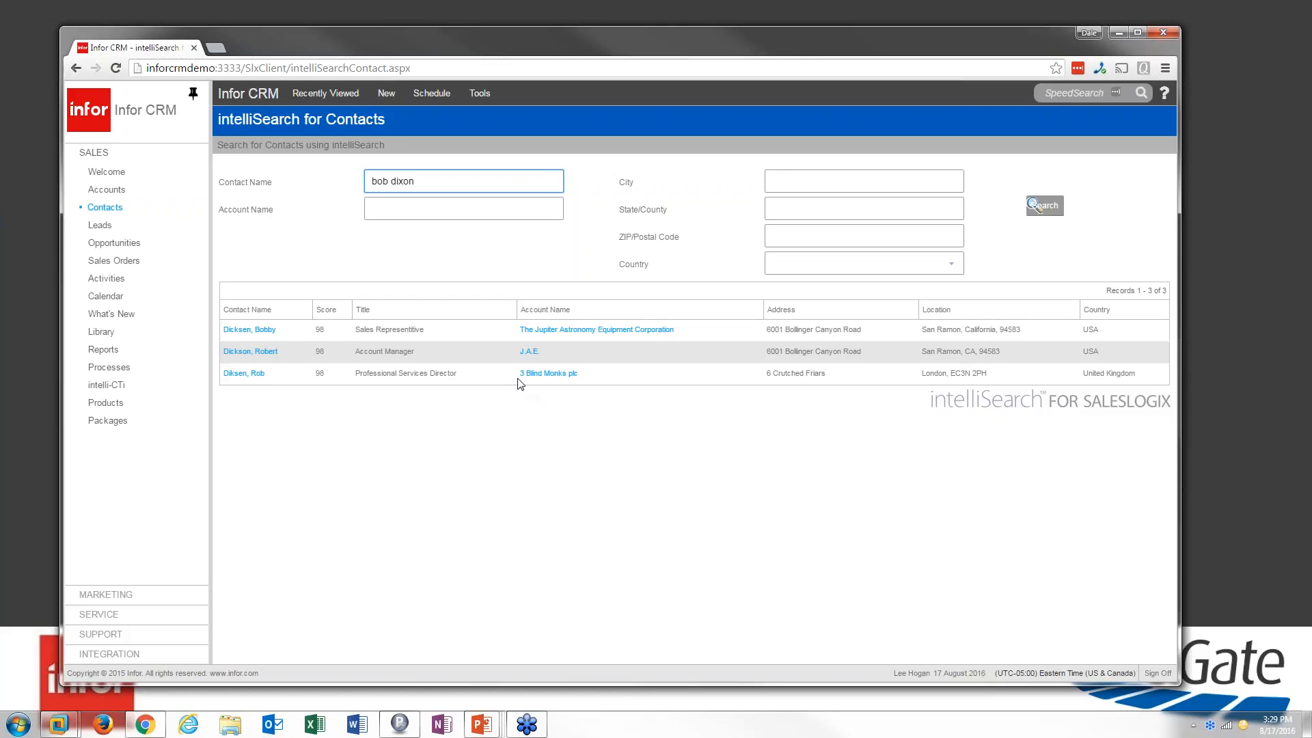
right_click(108, 194)
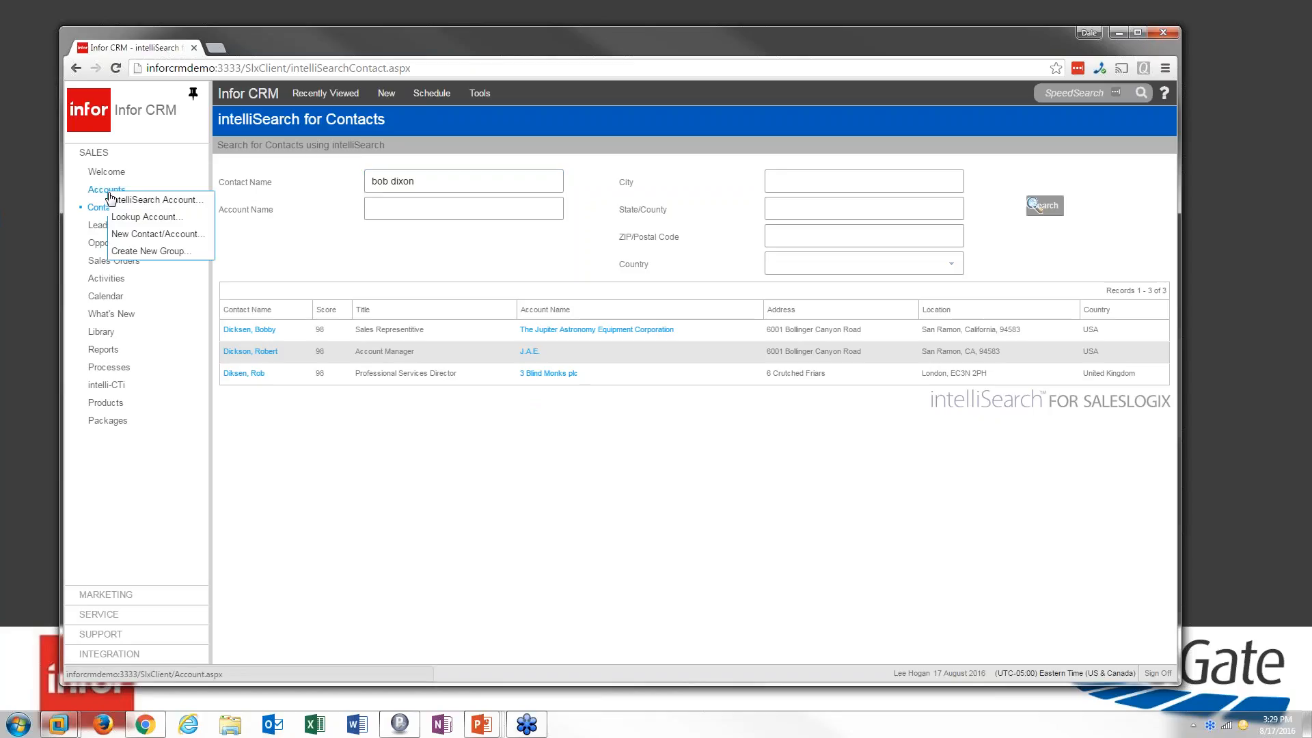
Enter a new contact's name with account 'Abot' and check for existing duplicates, flagging Abbott Ltd.
left_click(134, 236)
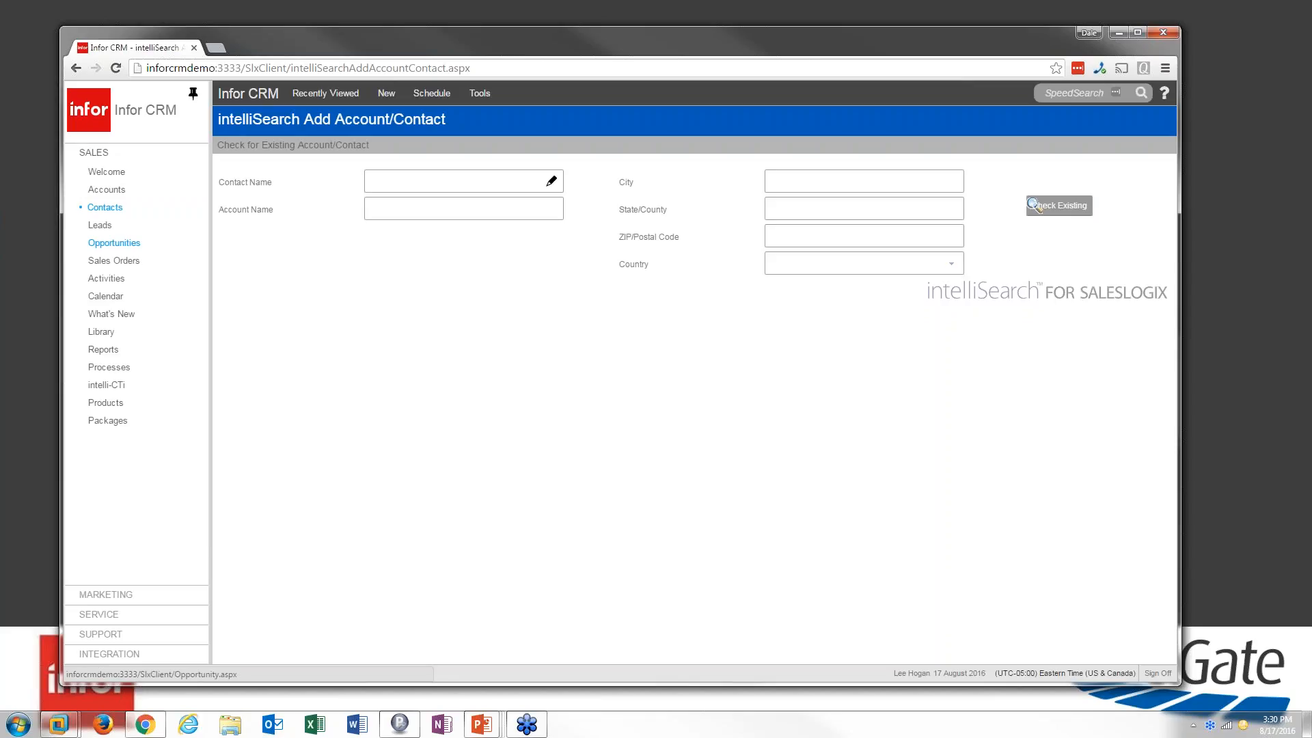
left_click(408, 184)
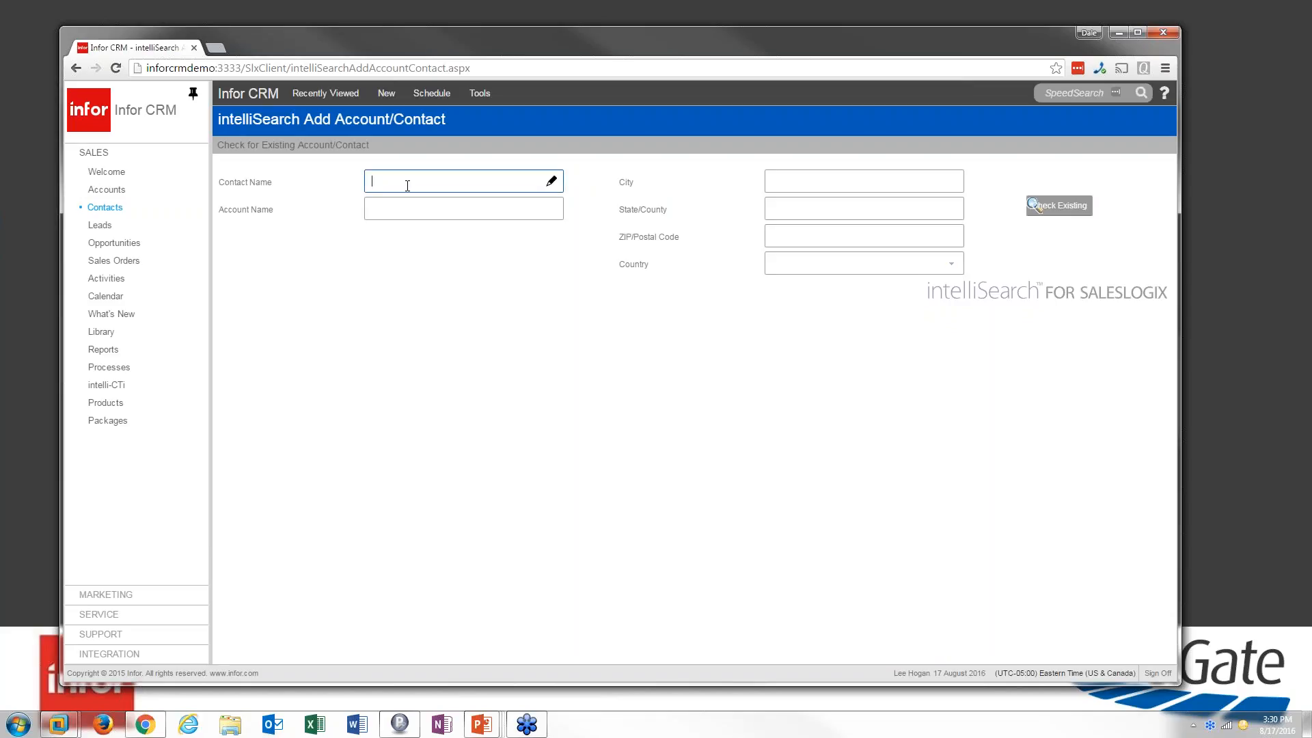
type("Lewis Balbow")
key("Tab")
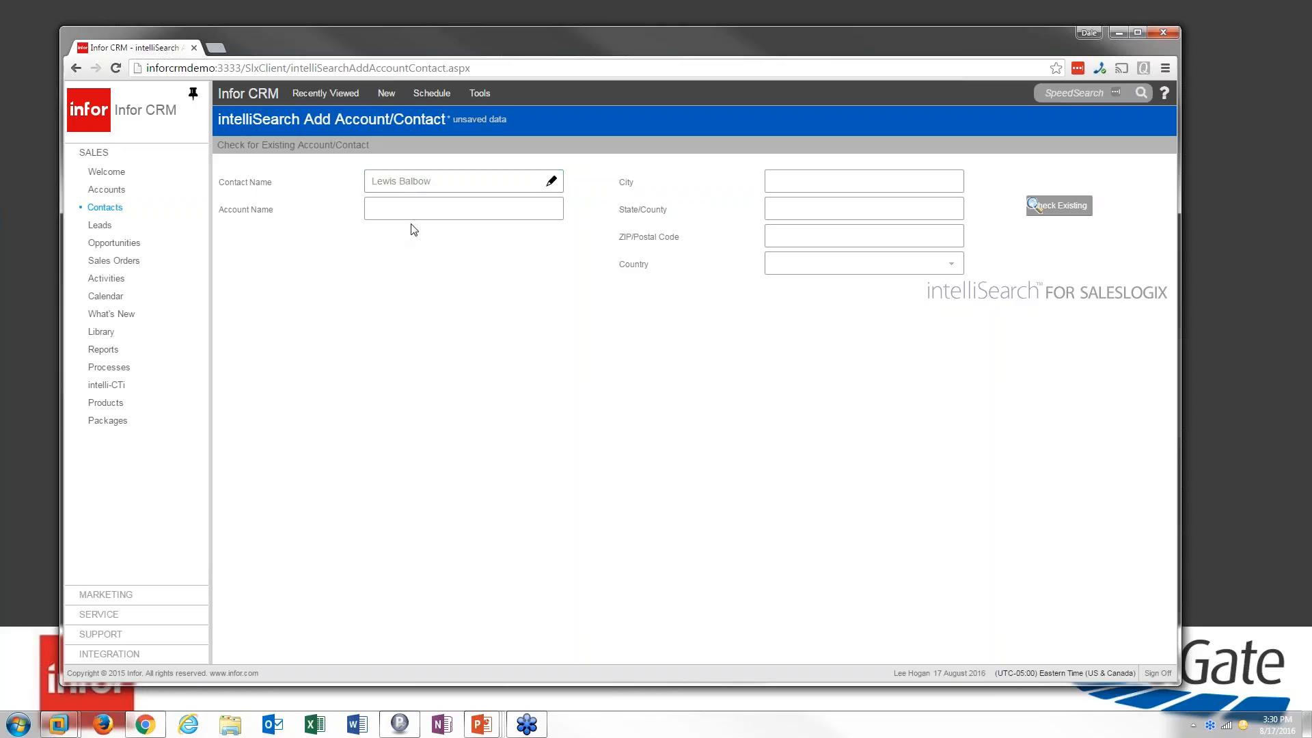
left_click(433, 201)
type("Abot")
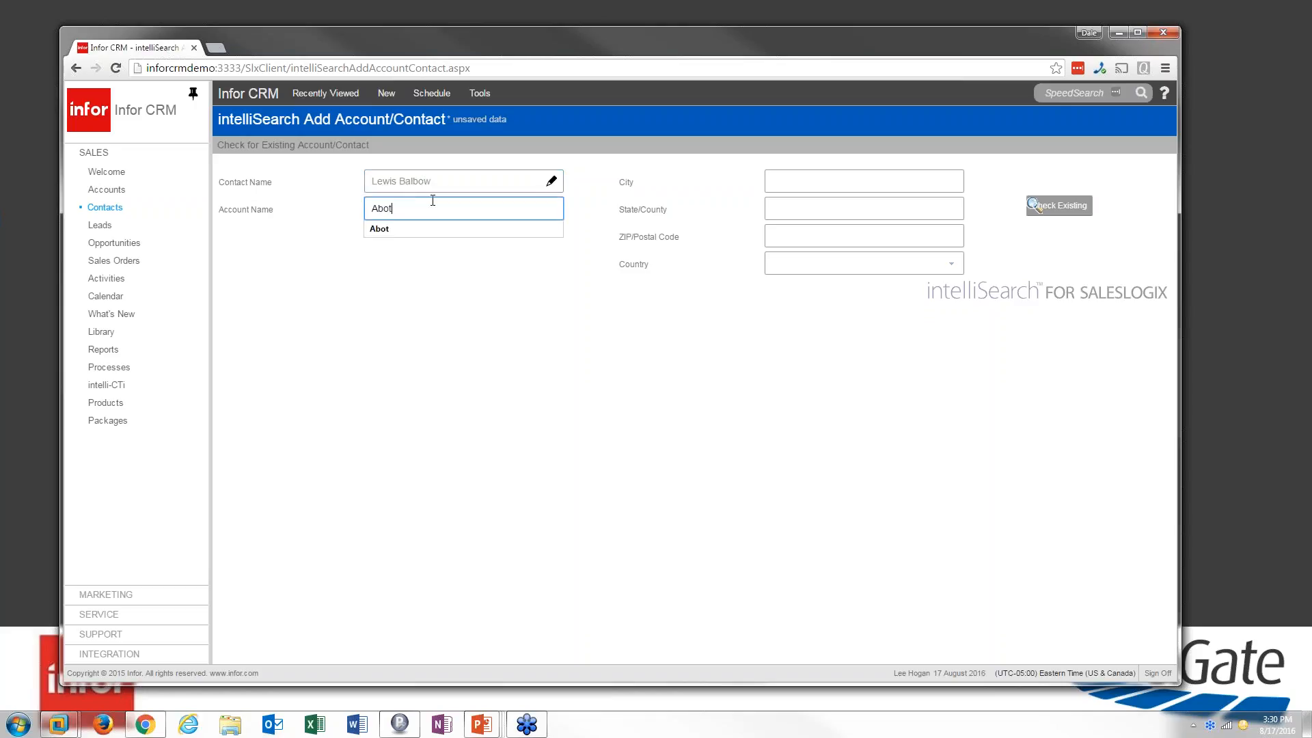
left_click(443, 231)
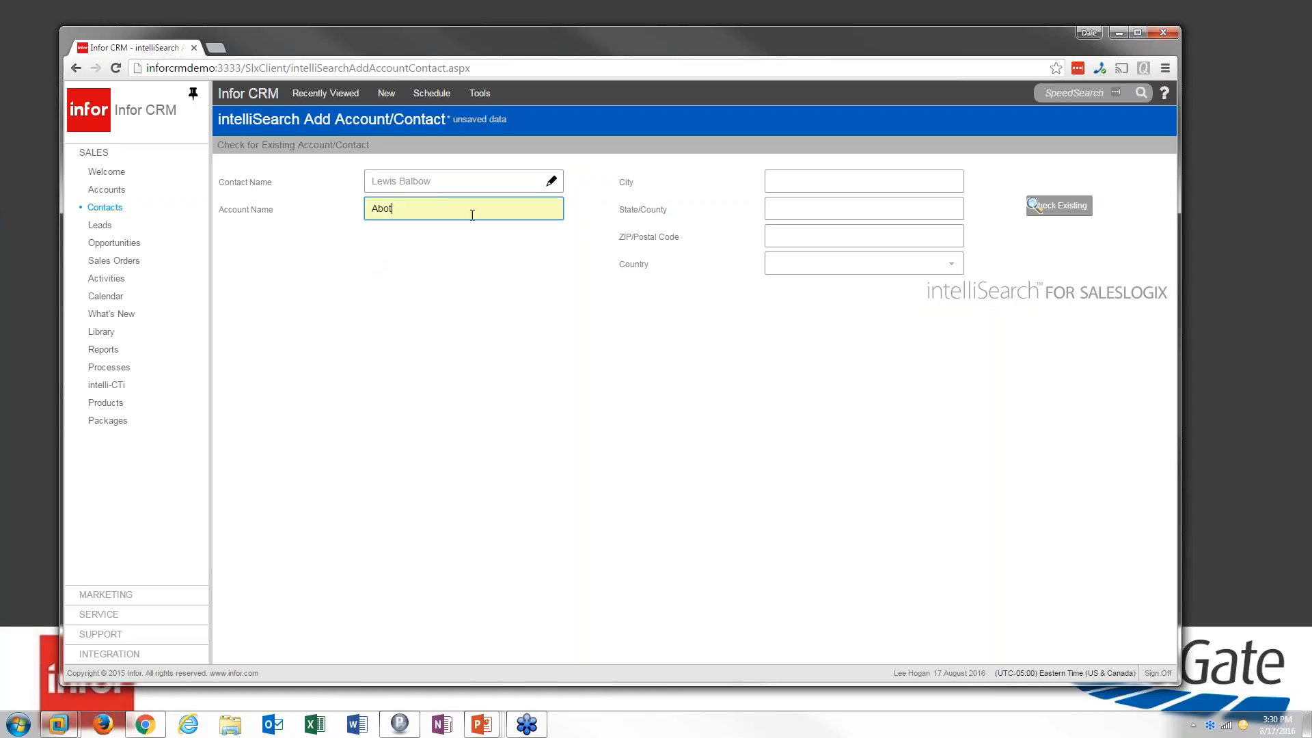
left_click(1050, 207)
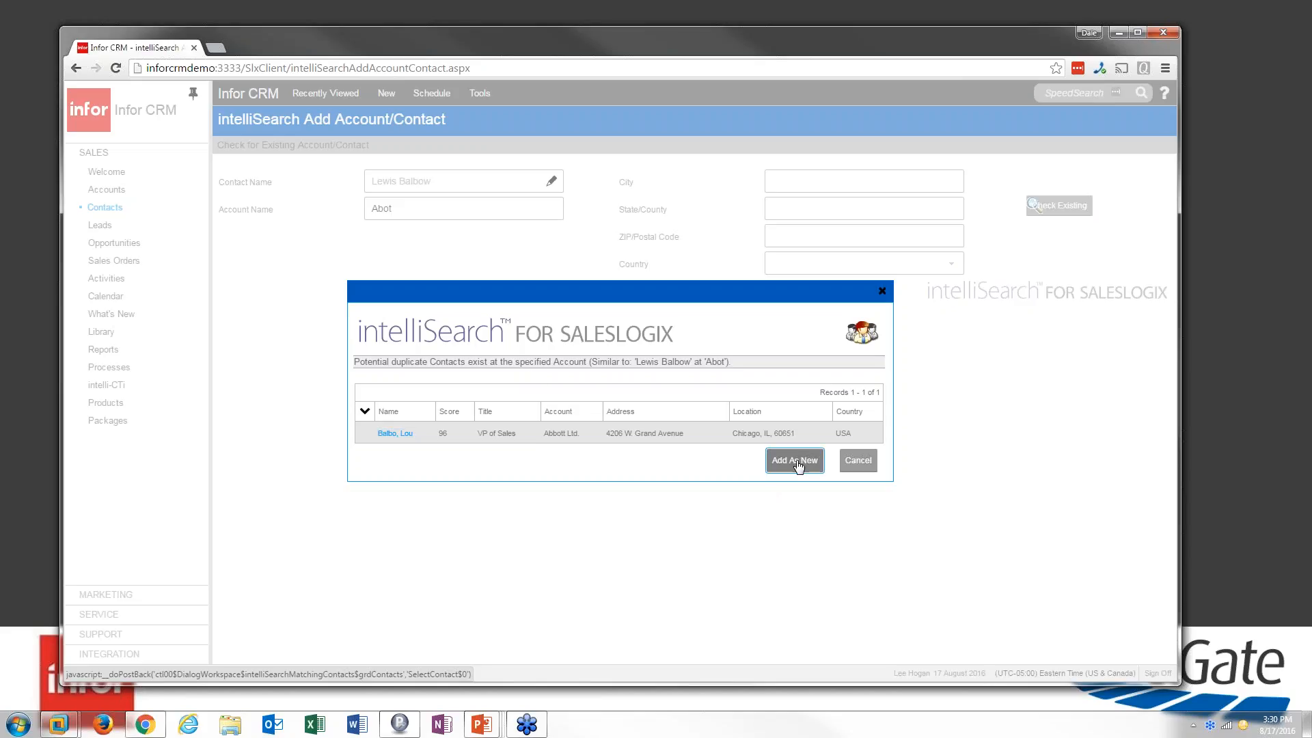
Add the contact as new, attached to the existing Abbott WorldWide account.
left_click(795, 460)
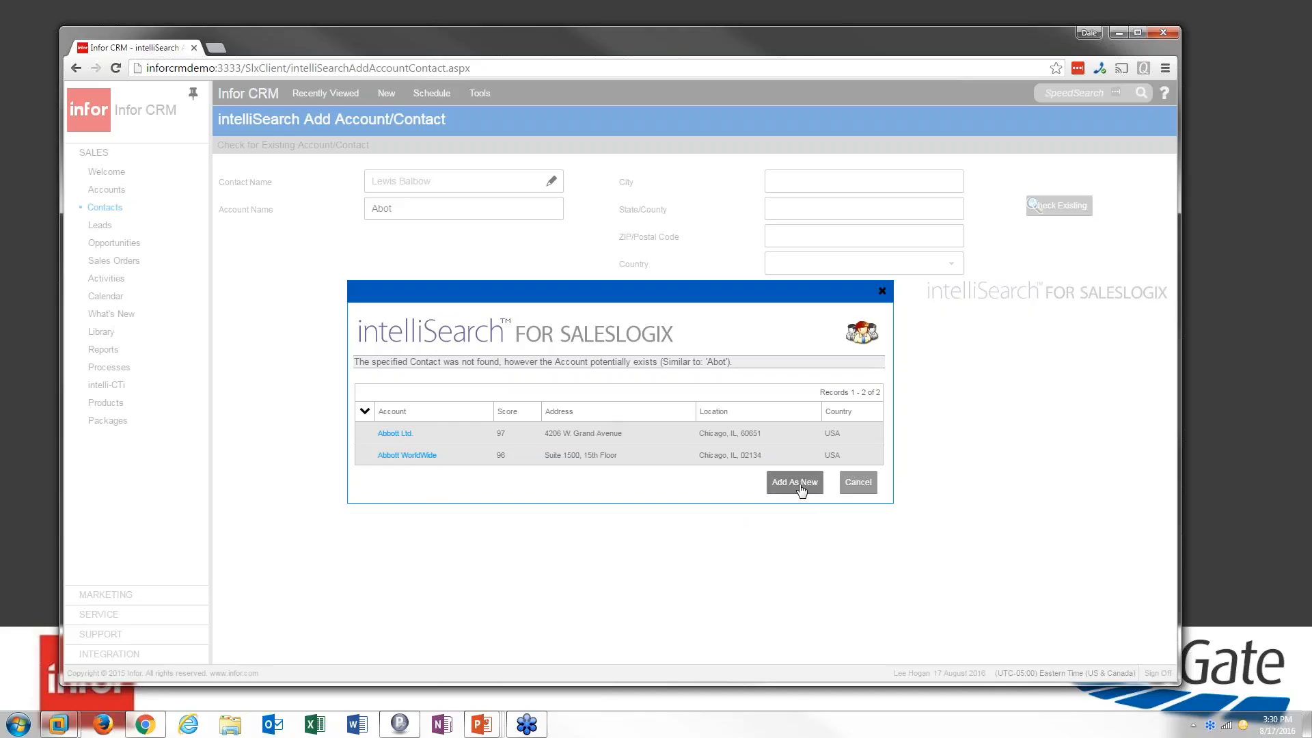
left_click(424, 456)
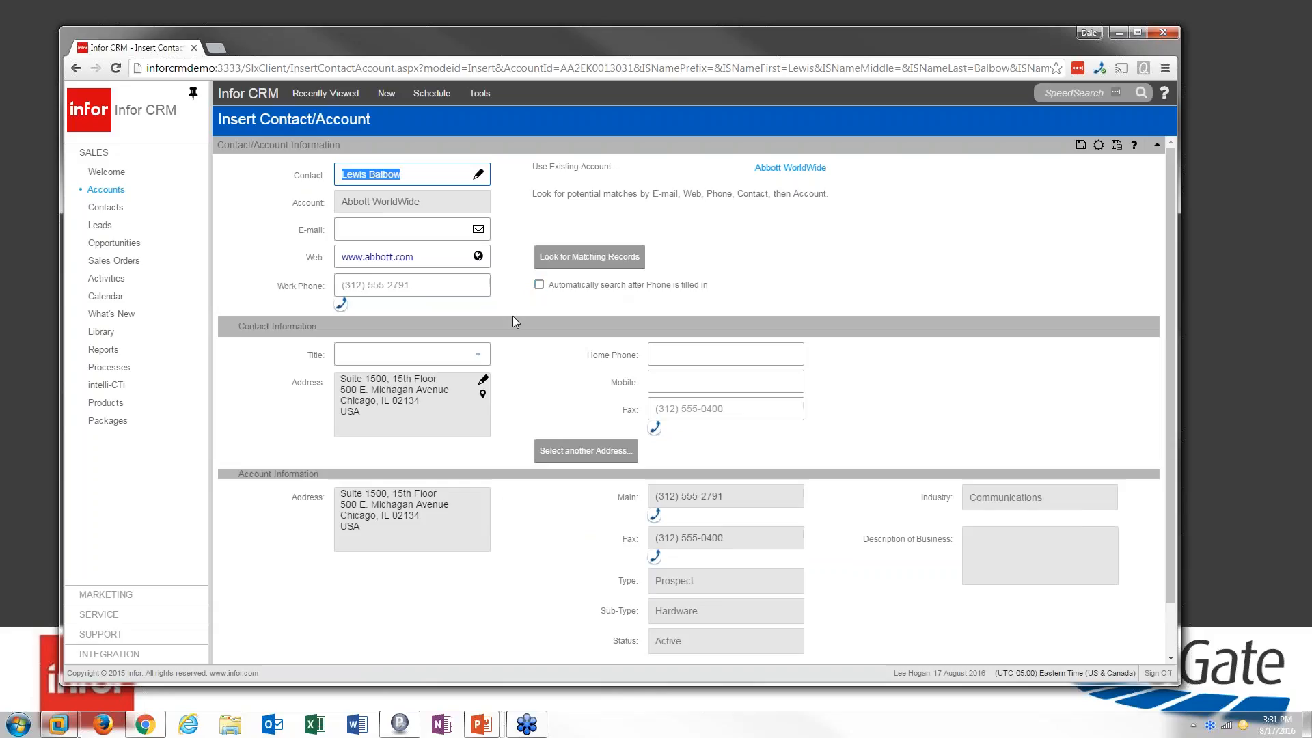
Choose another address for the contact, then switch to Paribus Discovery's Match Sessions list.
left_click(596, 461)
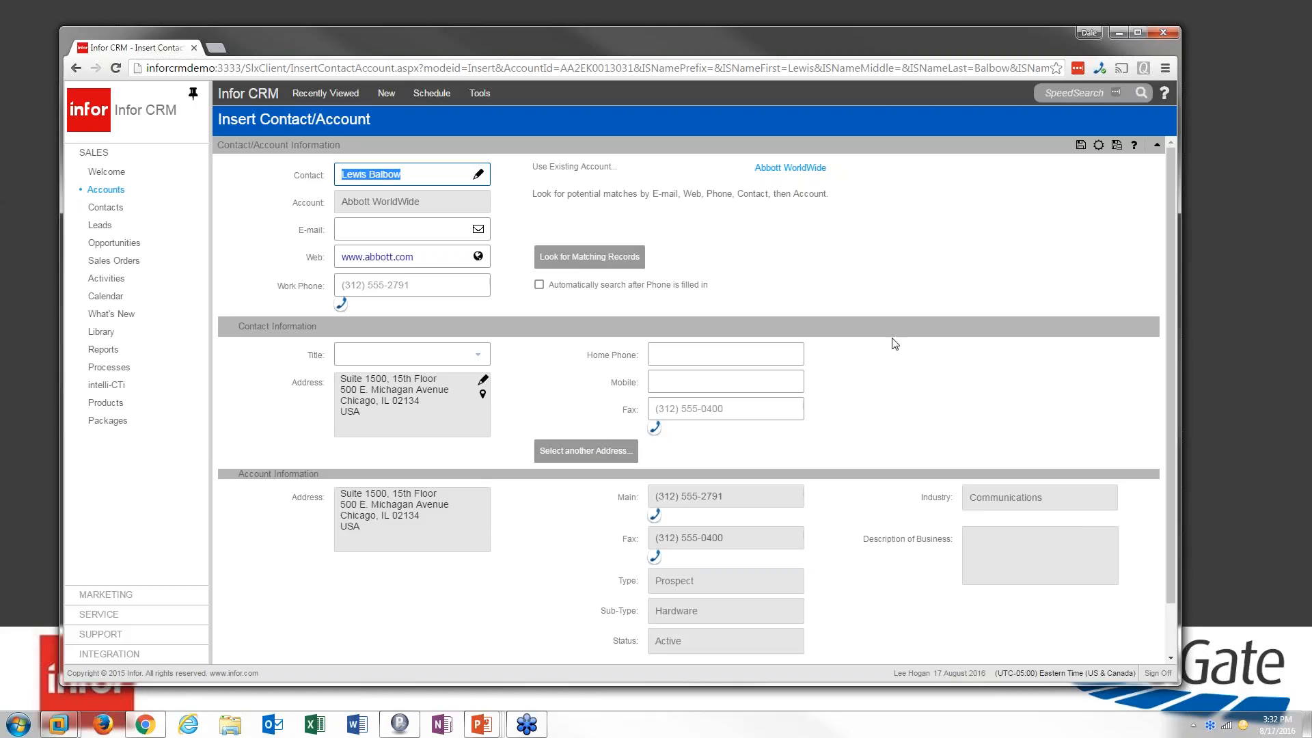
left_click(400, 726)
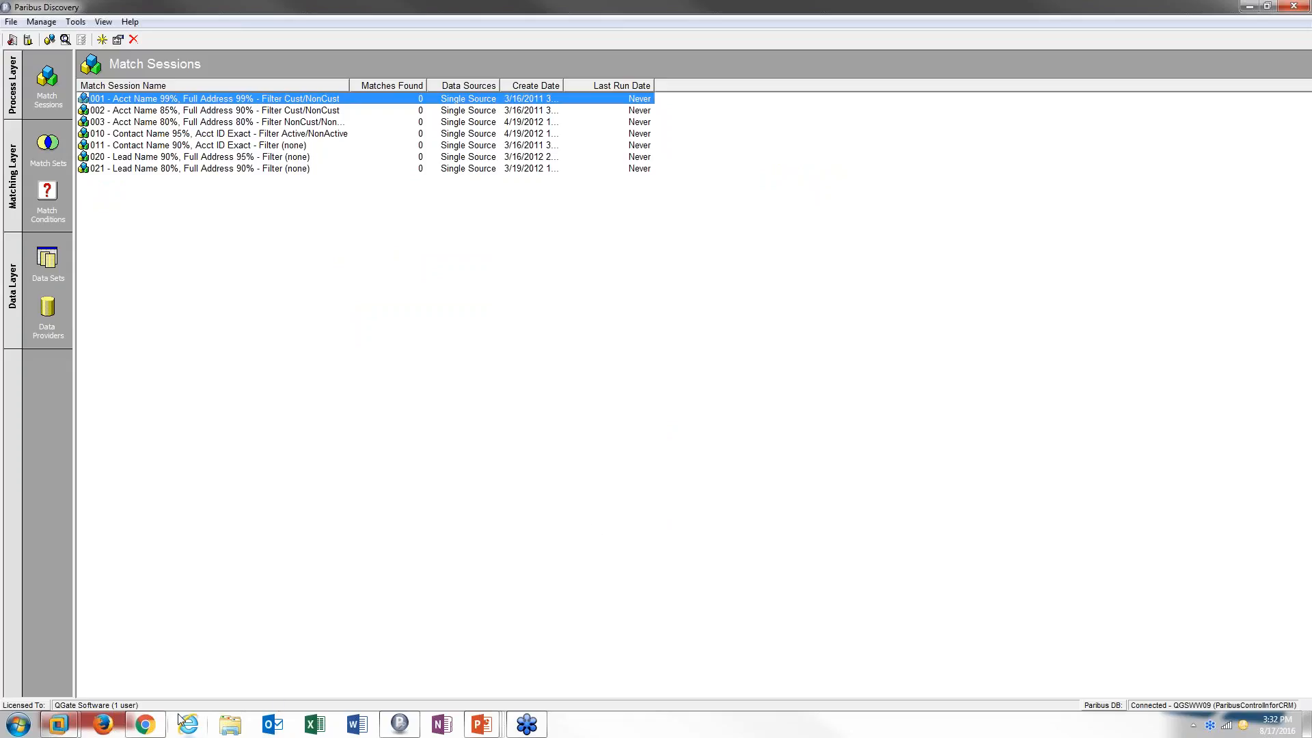
Return to Infor CRM and abandon the unsaved contact form for the All Contacts list.
left_click(153, 725)
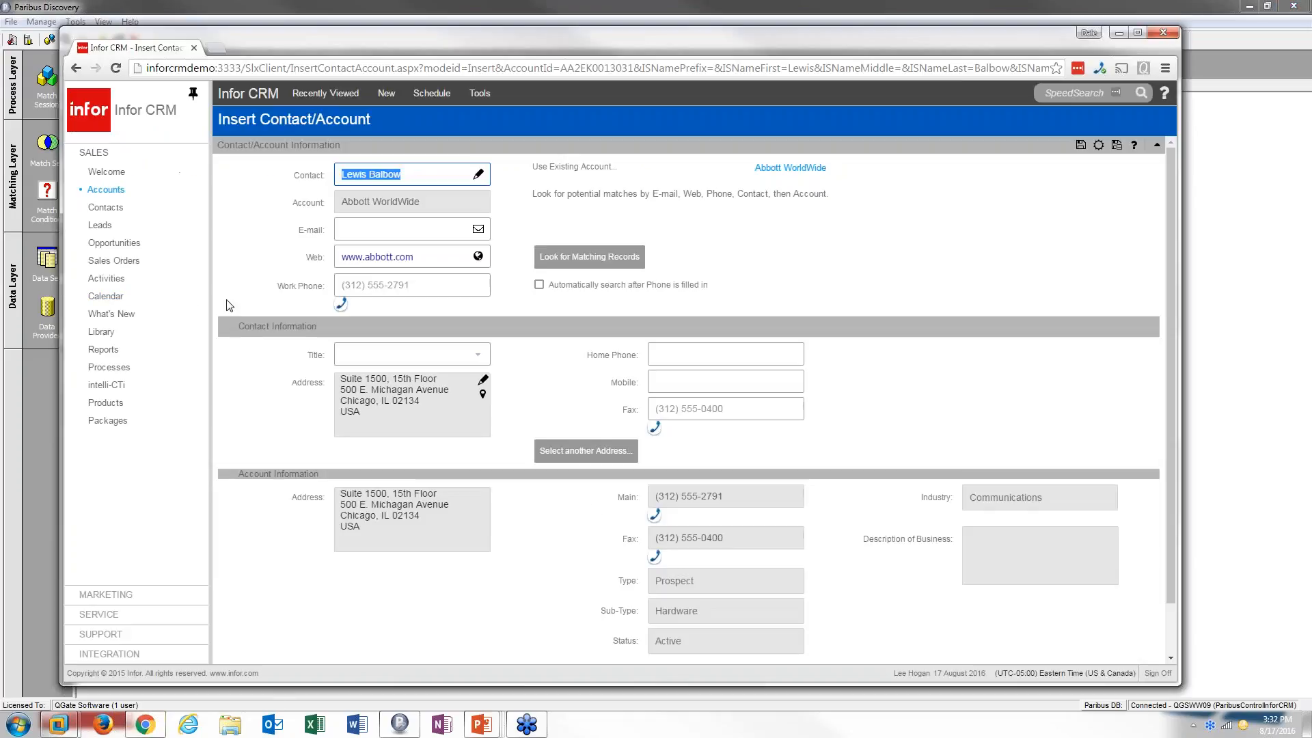
left_click(106, 208)
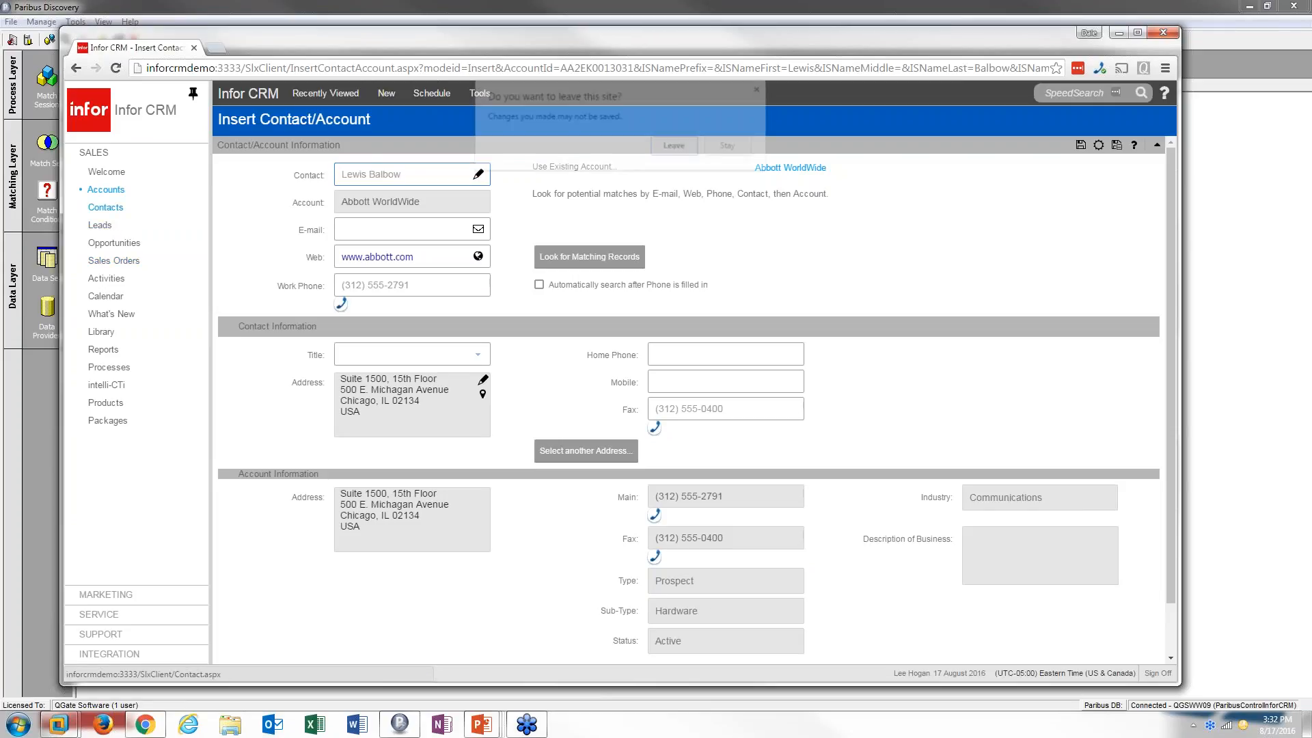
left_click(677, 147)
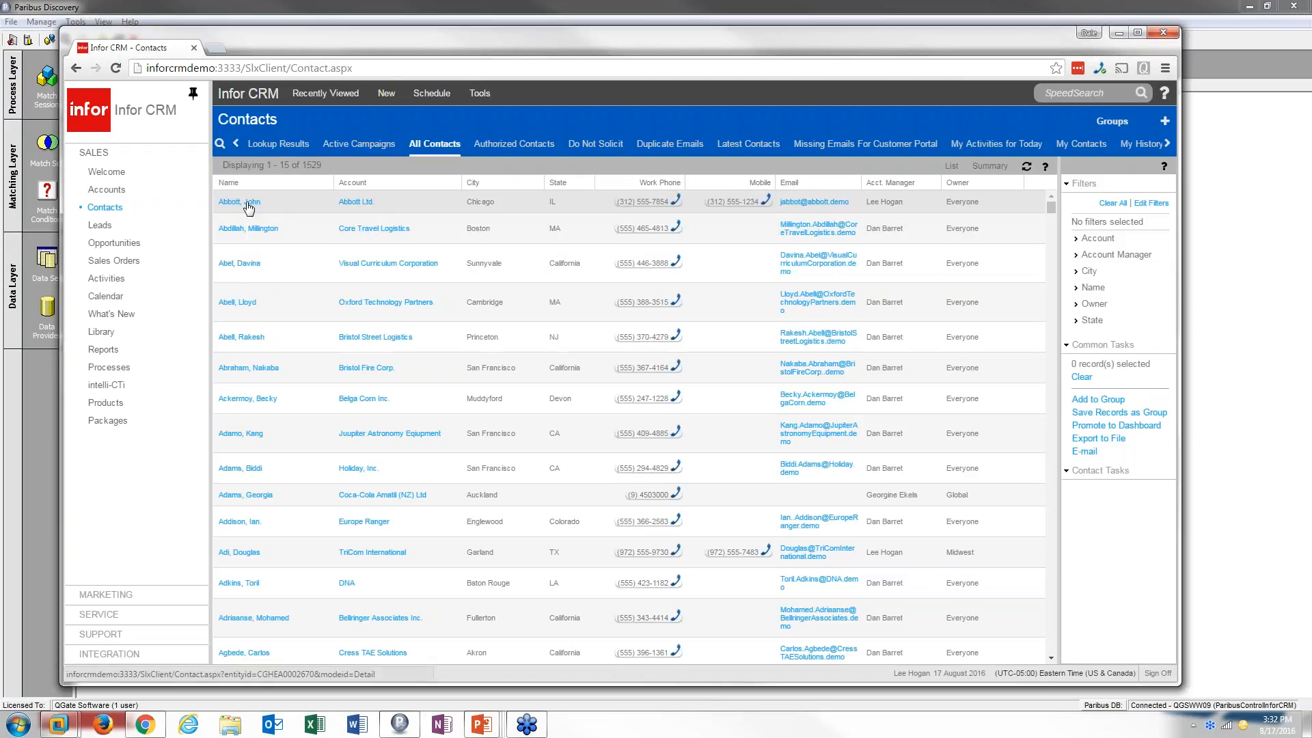
Open the first contact and view its empty Paribus Merge Repository tab.
left_click(237, 203)
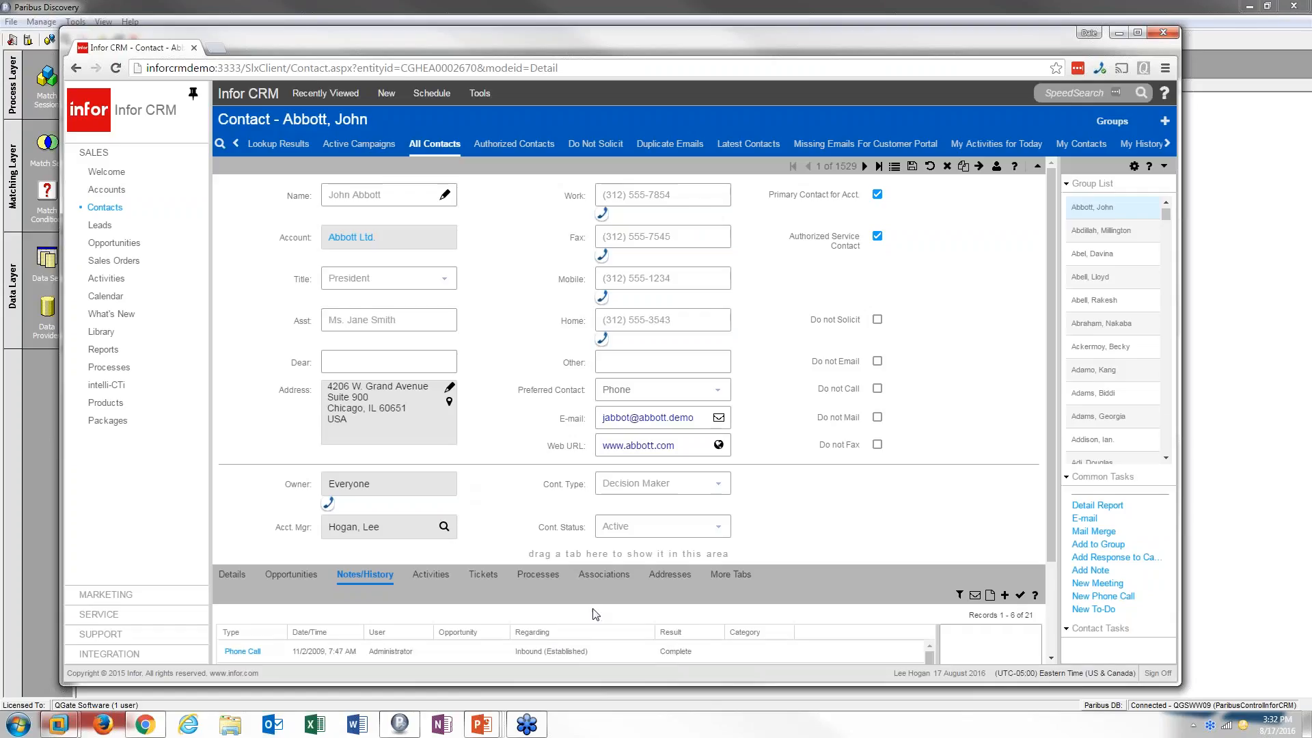
left_click(729, 581)
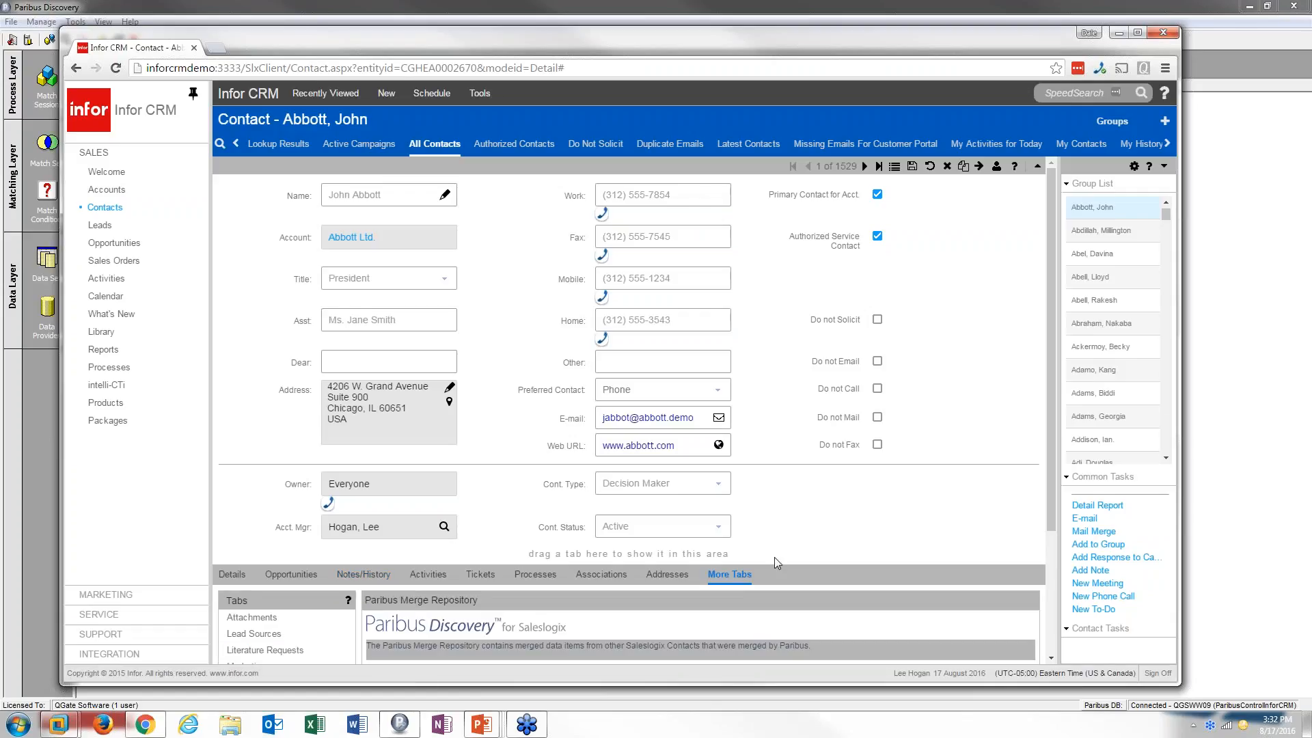
scroll(661, 425, "down", 3)
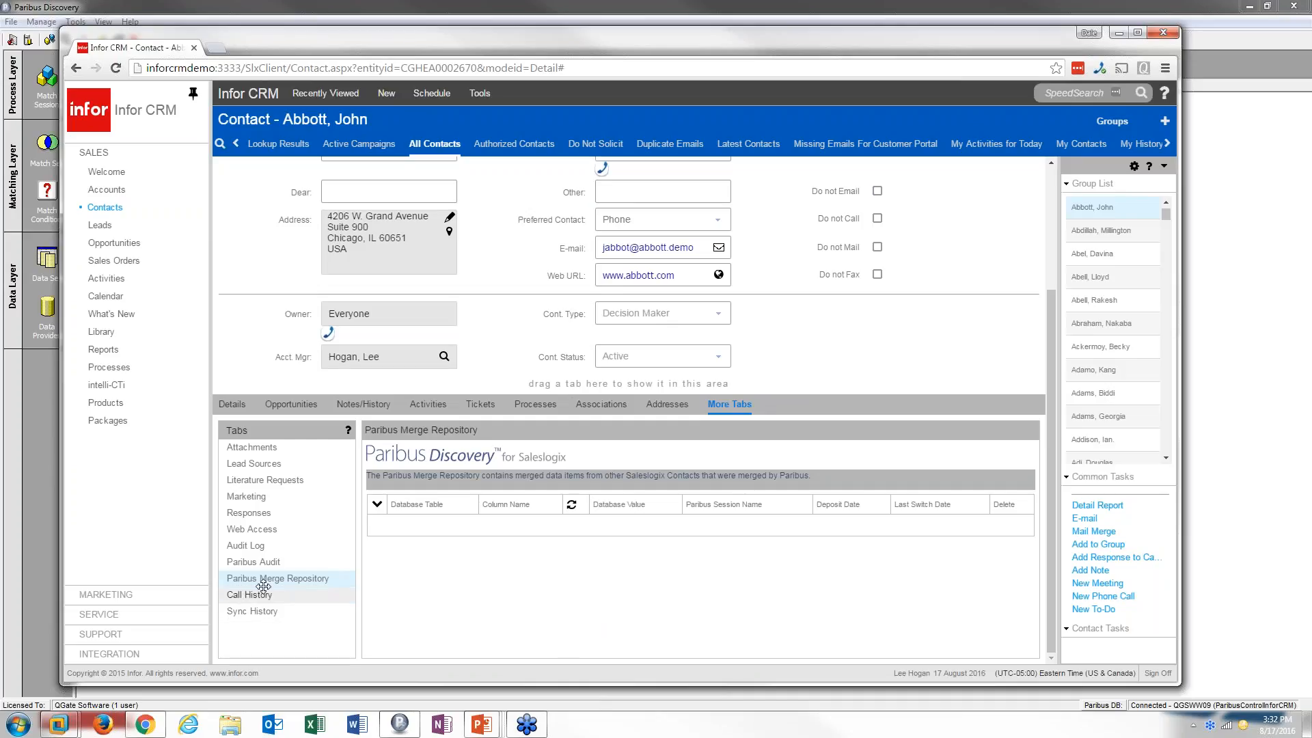
left_click(270, 565)
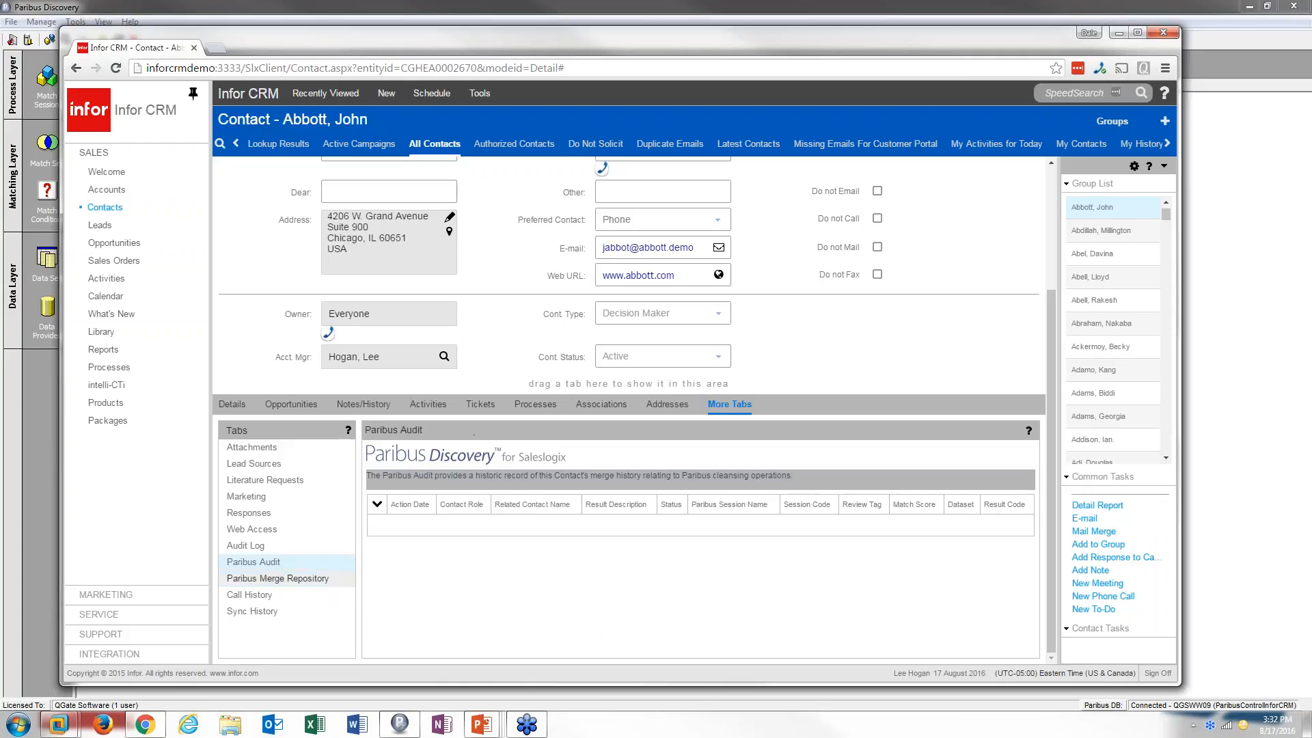
left_click(270, 580)
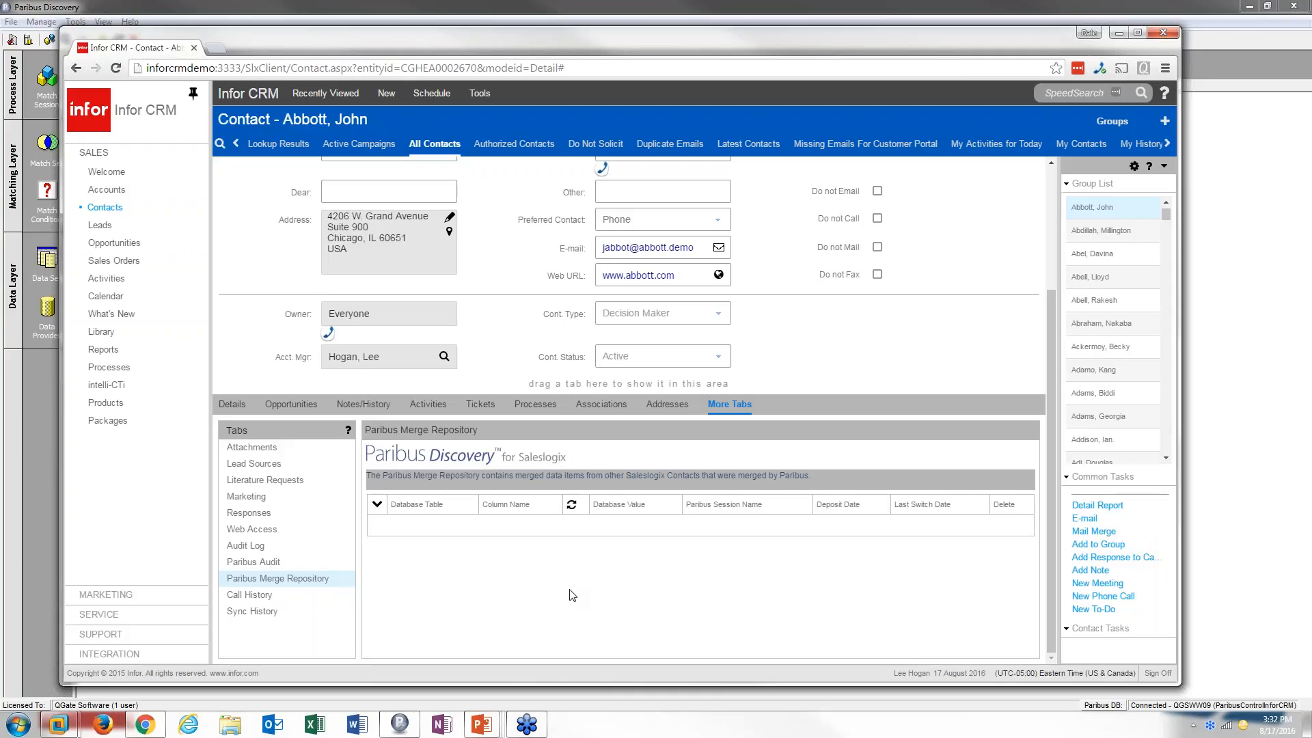
Bring the Paribus Discovery window with its 7 never-run sessions to the front.
left_click(245, 3)
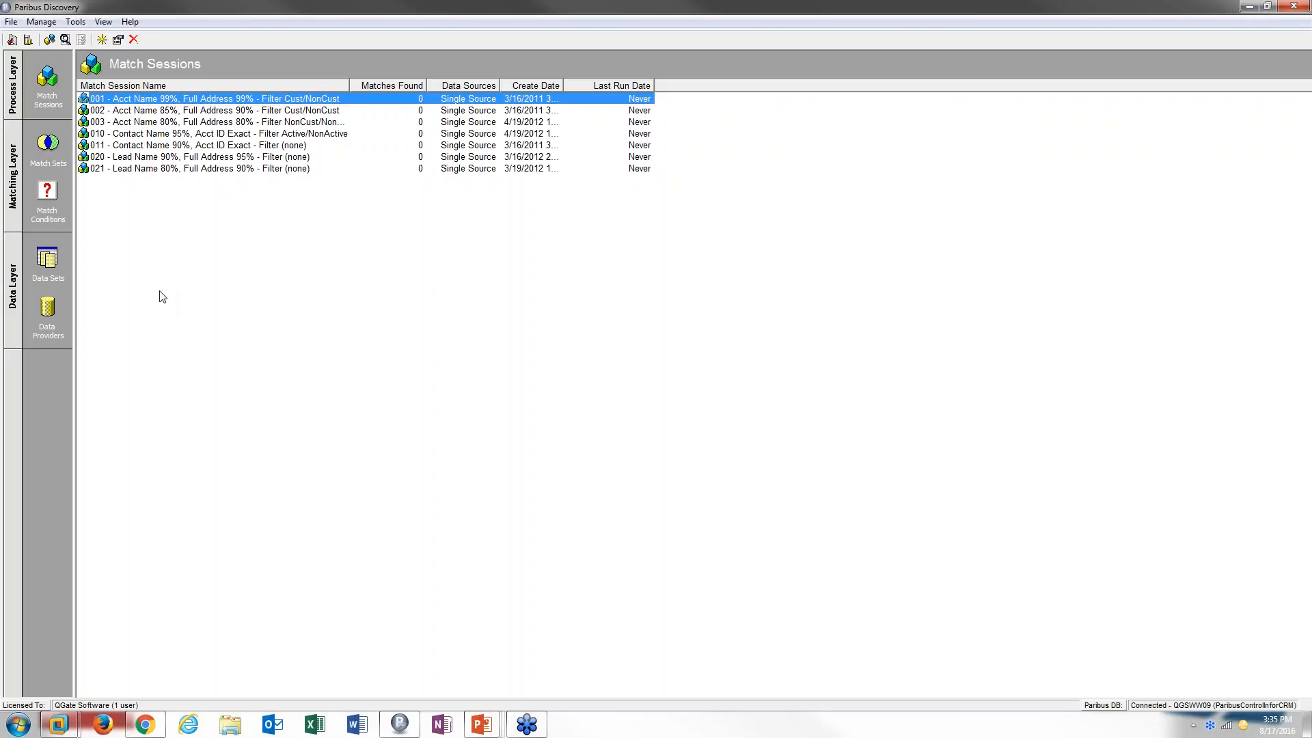
Create a new match session and highlight the Infor CRM Account Name Match set.
right_click(241, 329)
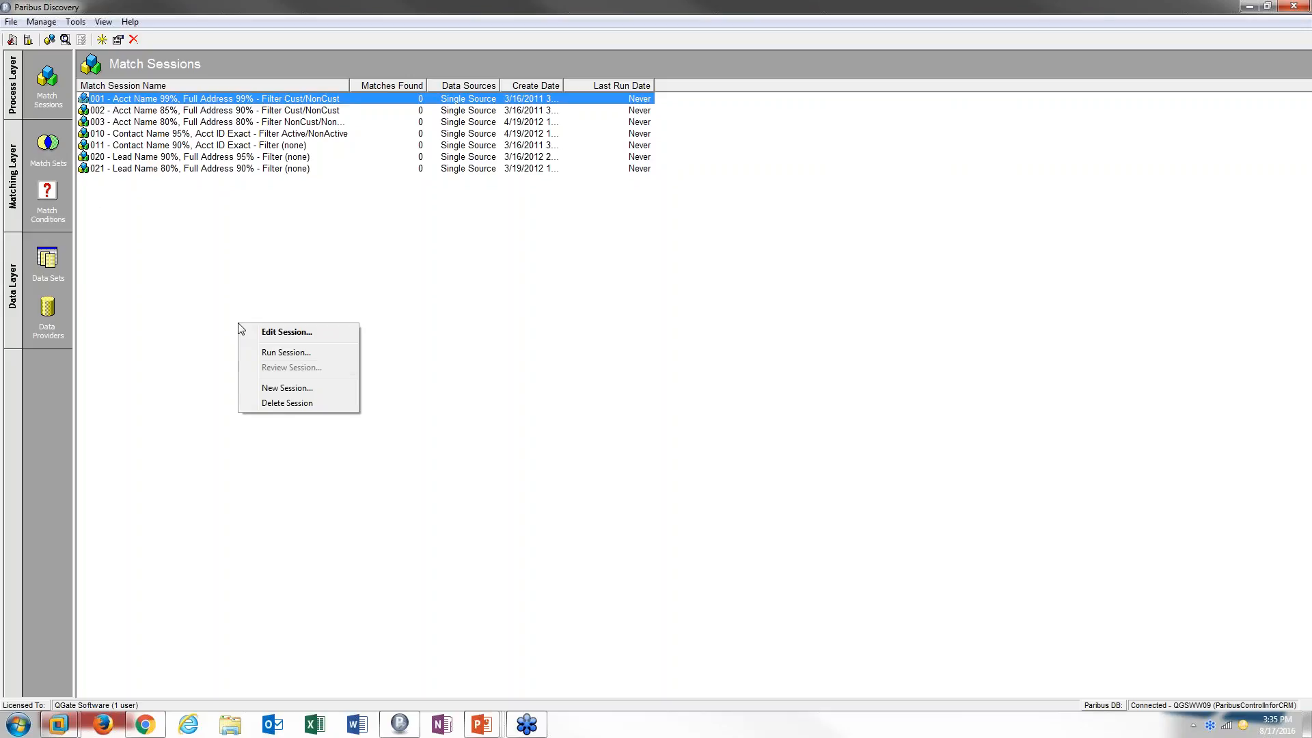
left_click(284, 388)
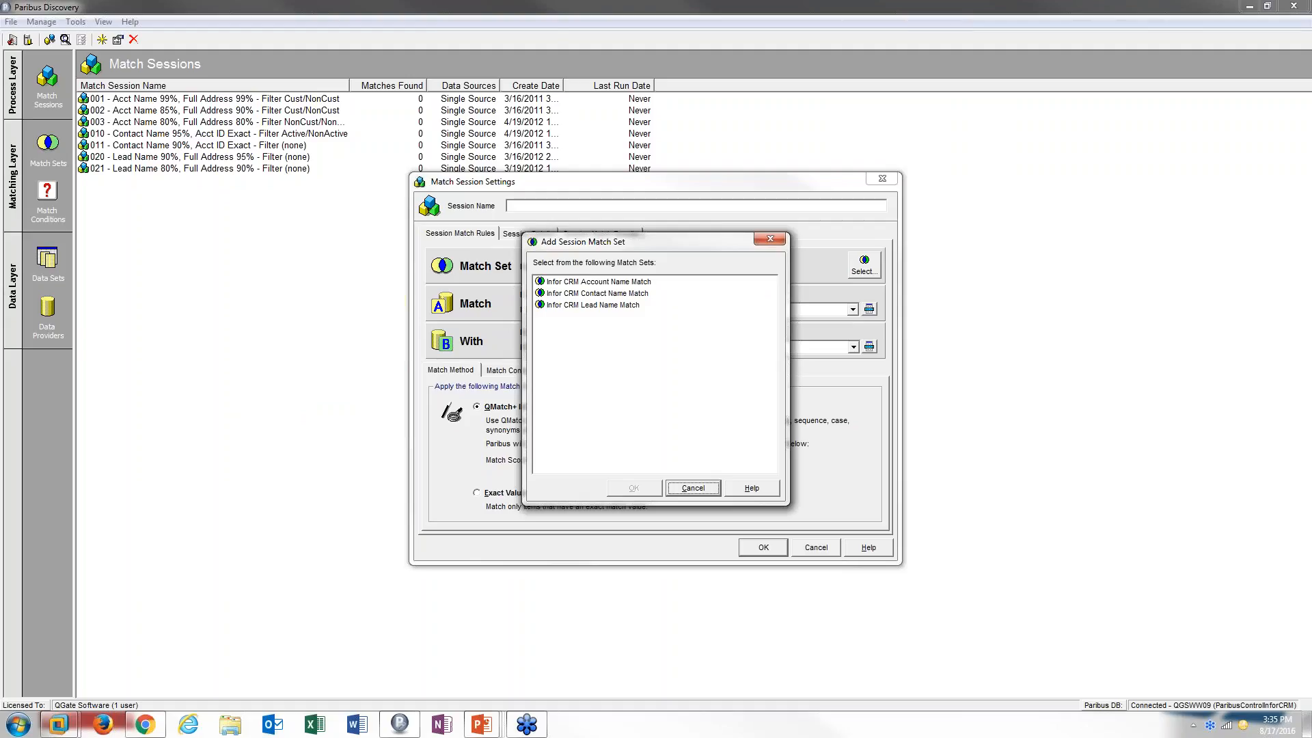
left_click(648, 286)
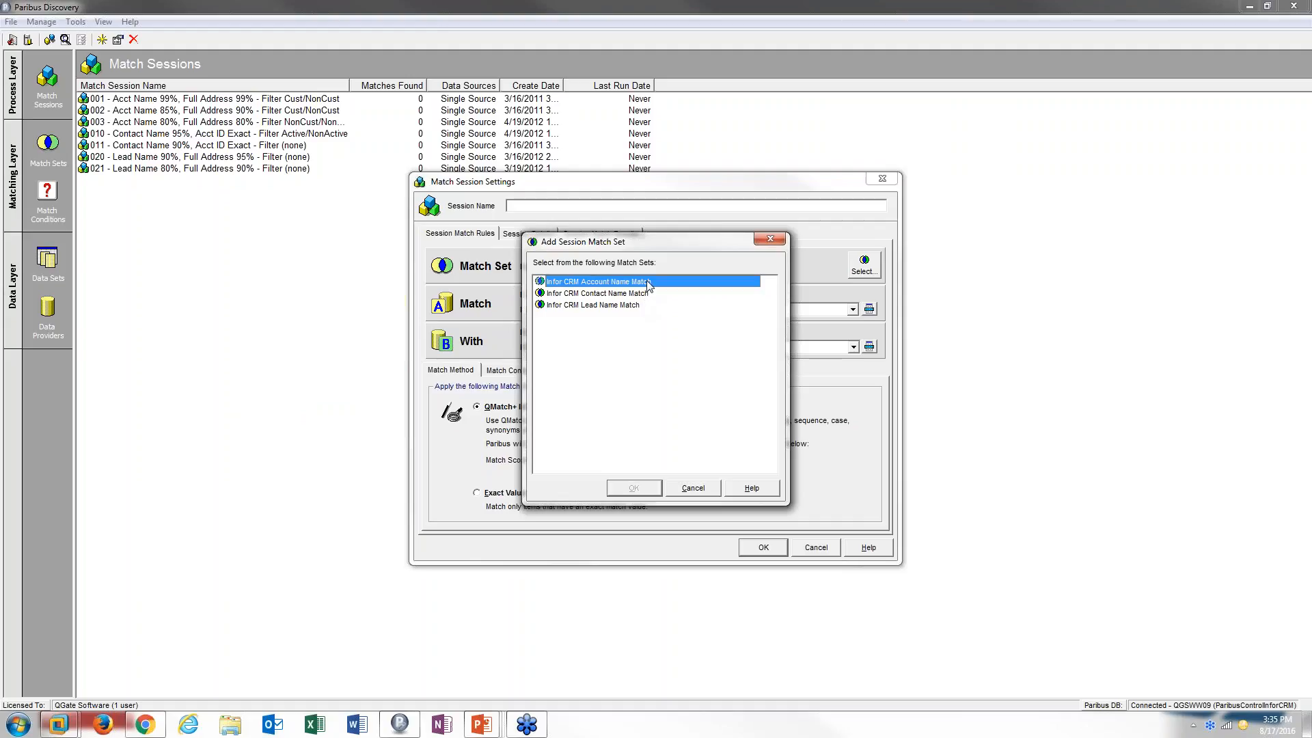
Use the Infor CRM Account Name Match set for the new session at an 80% threshold.
double_click(648, 286)
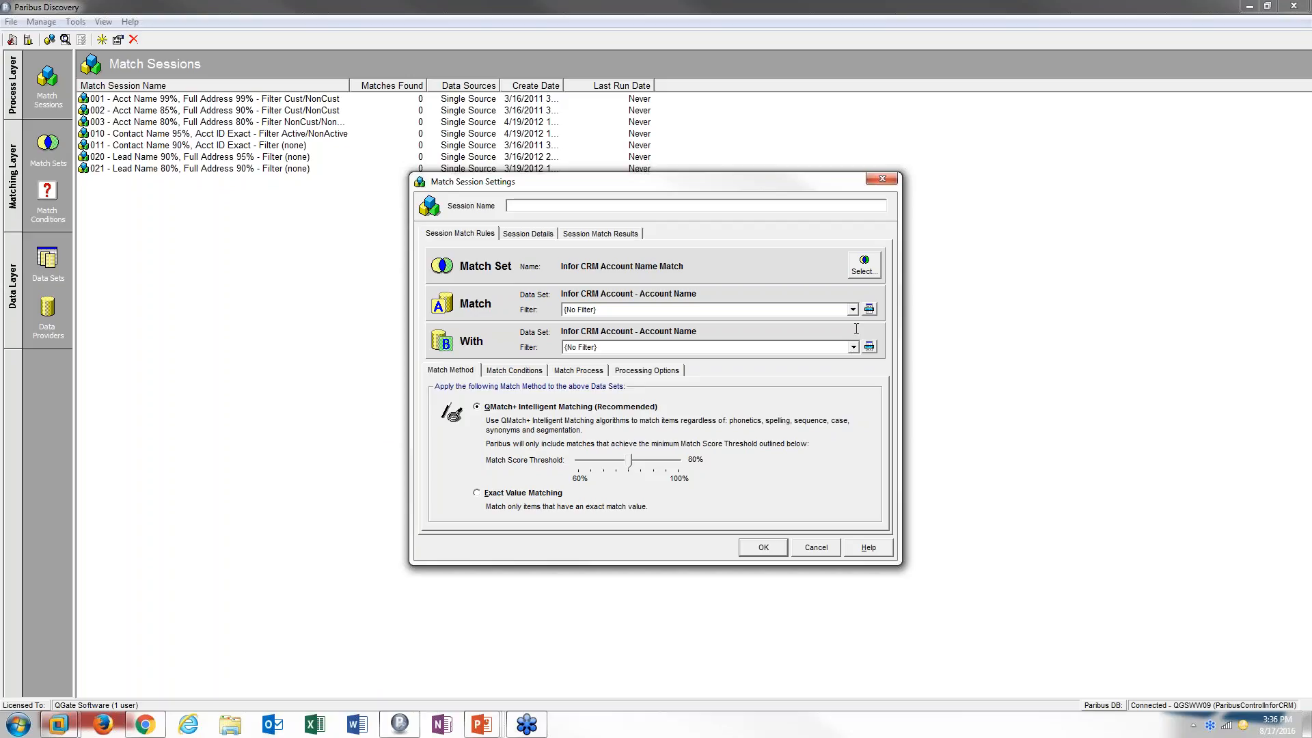
left_click(823, 309)
left_click(812, 332)
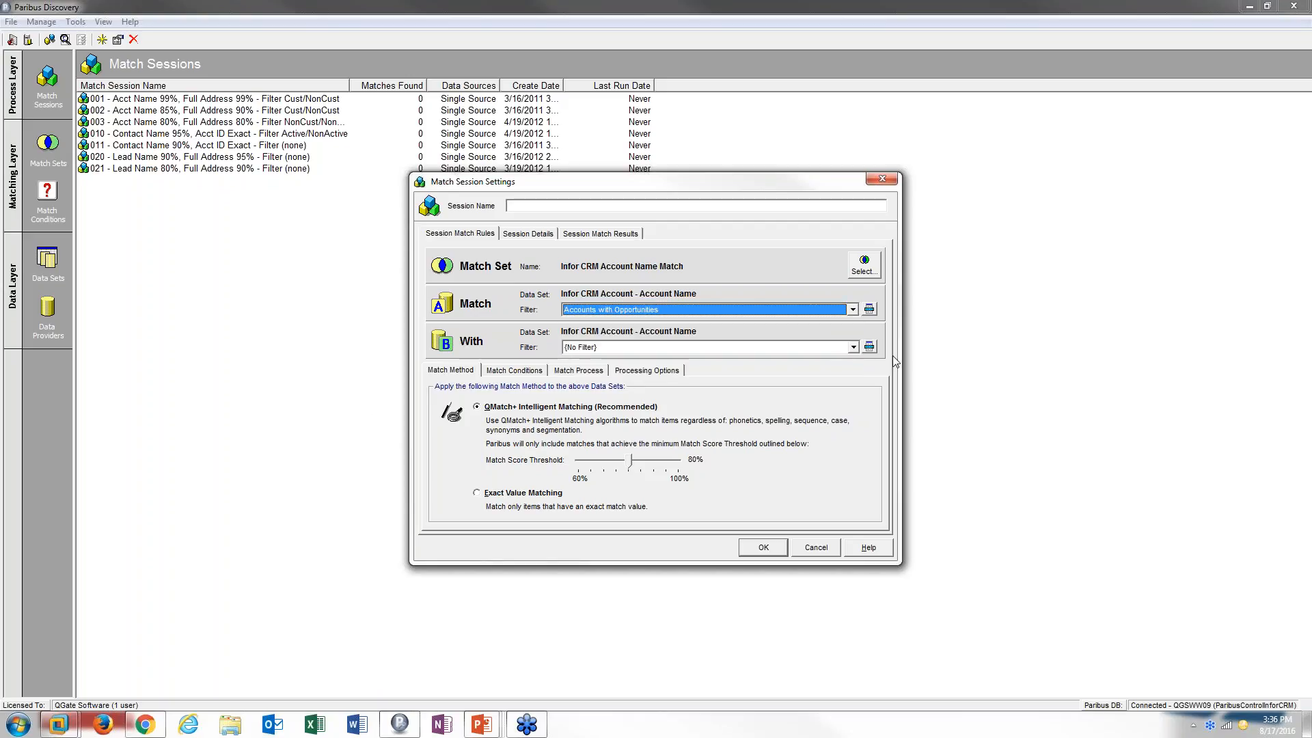
left_click(853, 348)
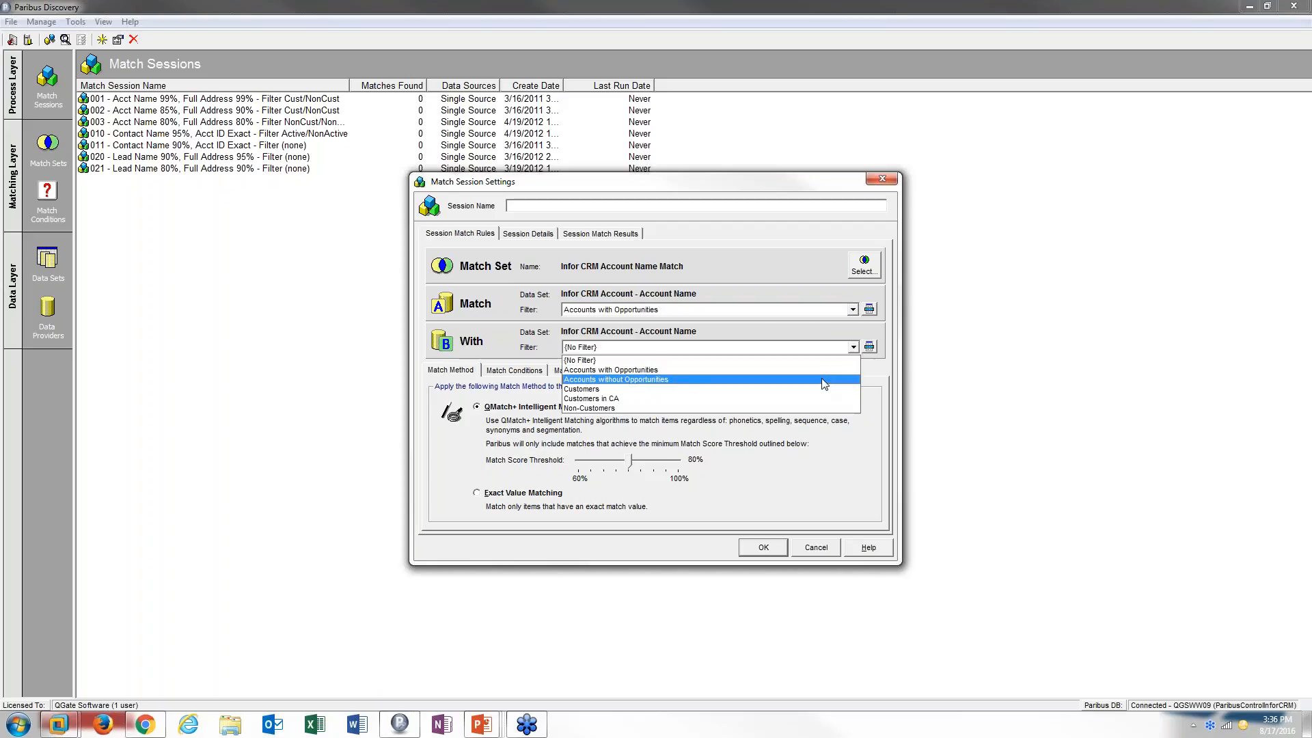
left_click(835, 381)
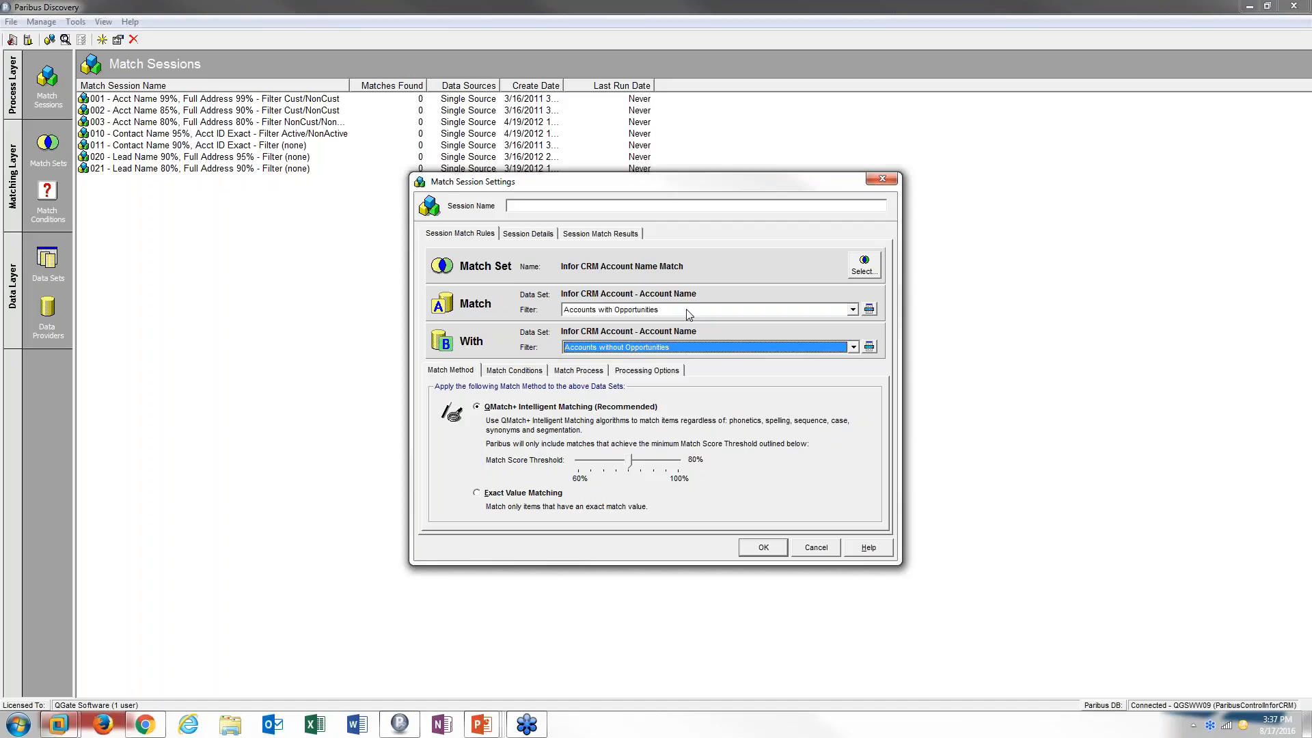
left_click(855, 310)
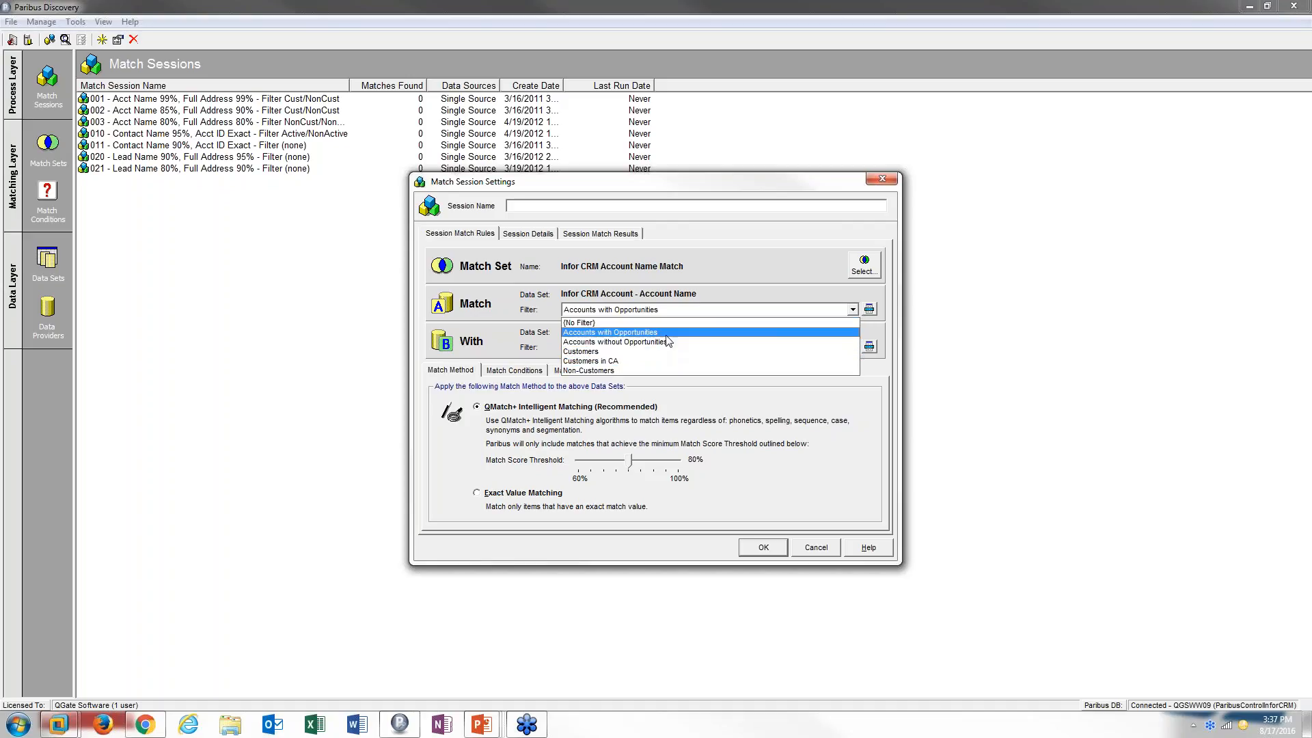
left_click(740, 322)
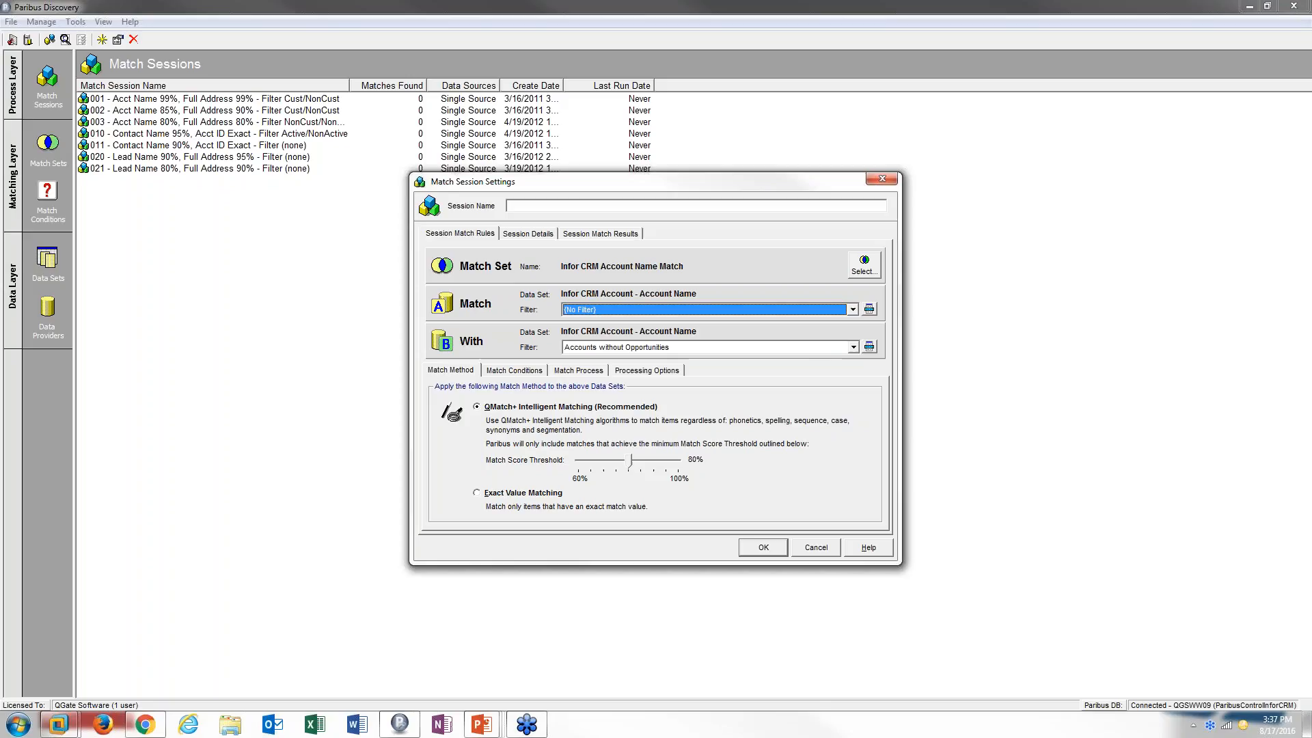
left_click(855, 347)
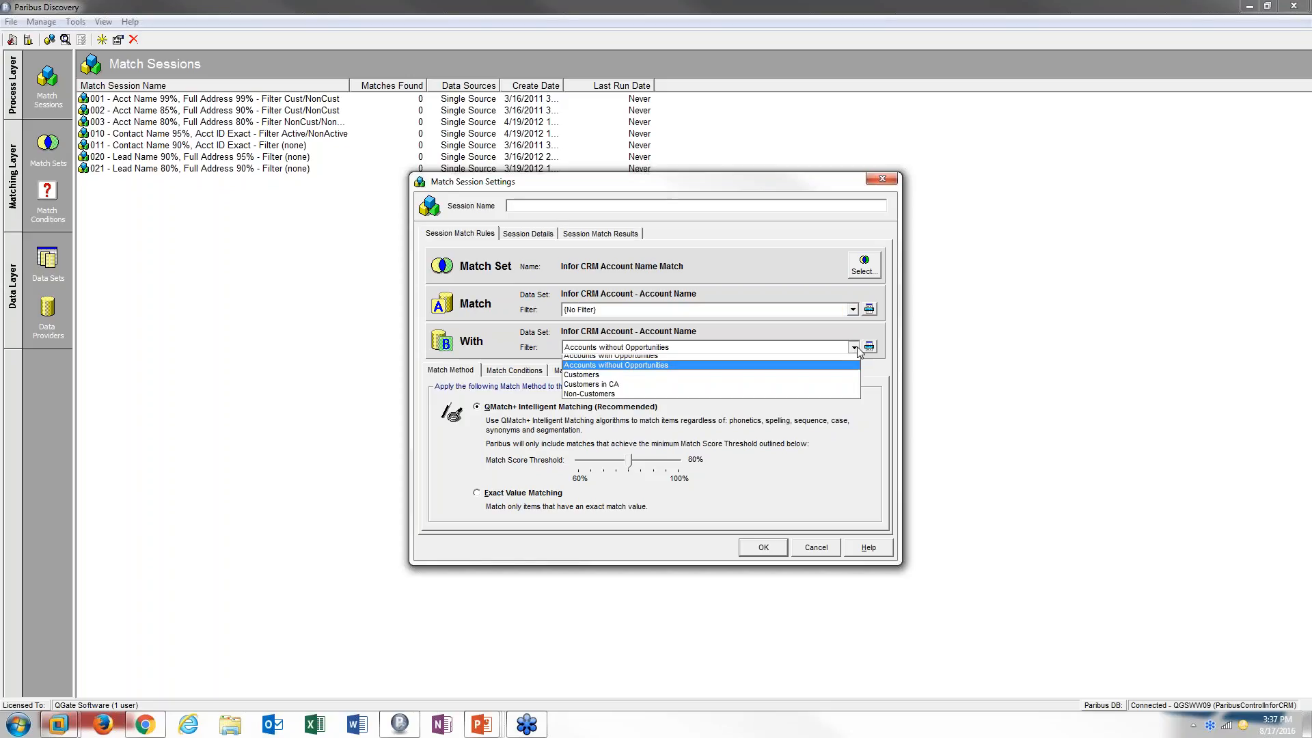
left_click(825, 361)
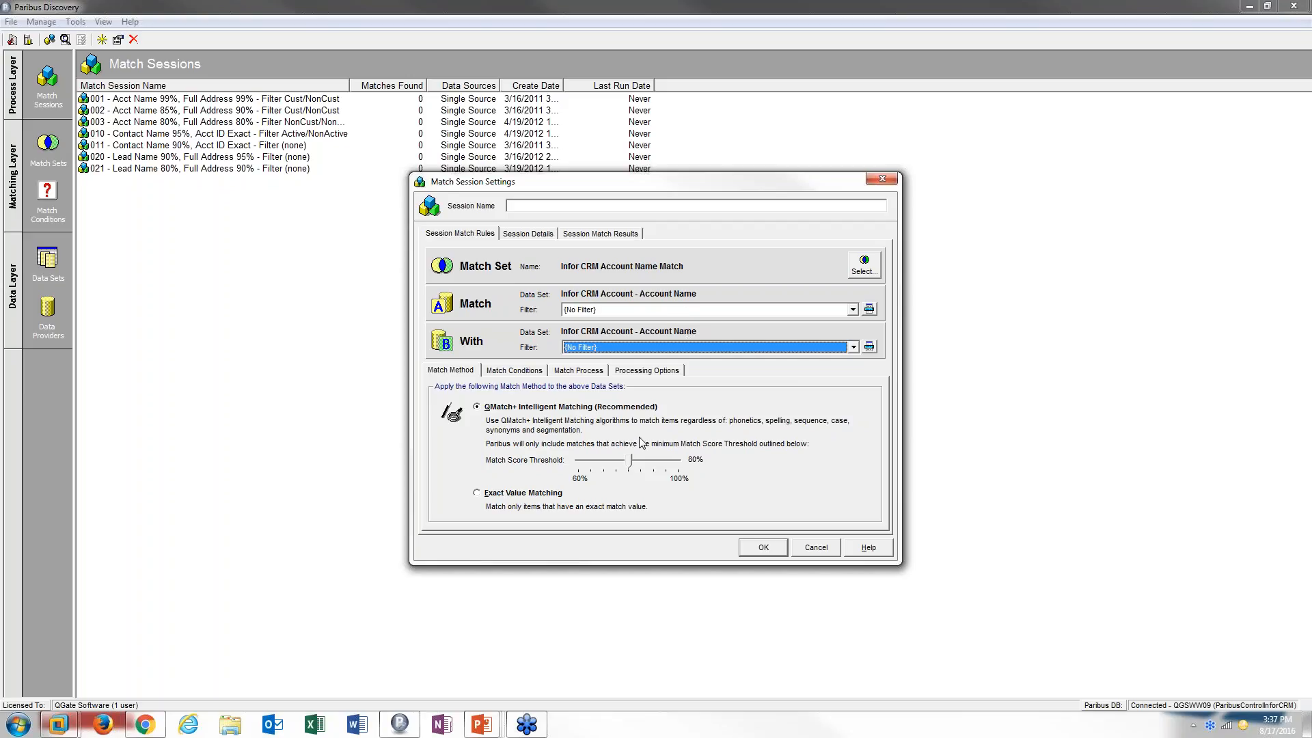
mouse_move(631, 463)
left_mouse_down()
mouse_move(678, 465)
mouse_move(581, 465)
mouse_move(631, 463)
left_mouse_up()
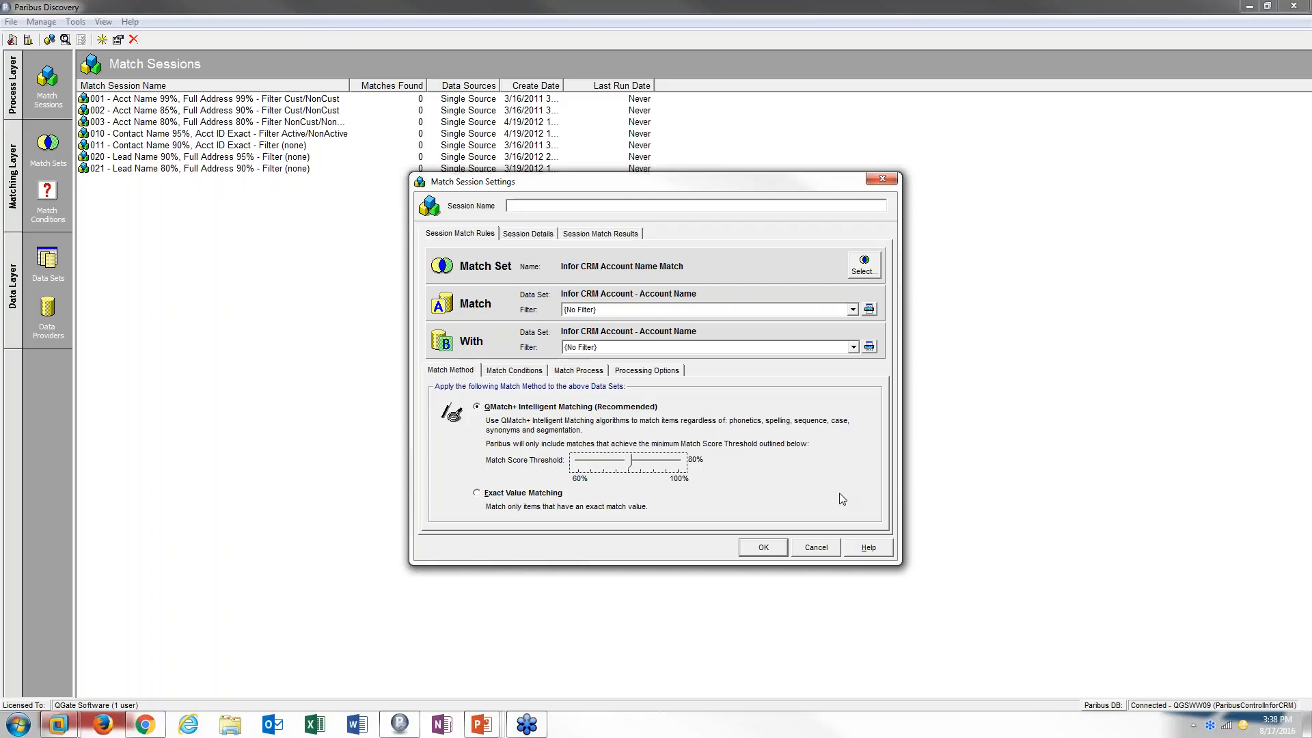
left_click_drag(632, 465, 631, 465)
Name the session with the user's name followed by 'Test Account Match 80% Name 85% Address'.
left_click(560, 205)
type("Dale's Test Account Match 80% Name")
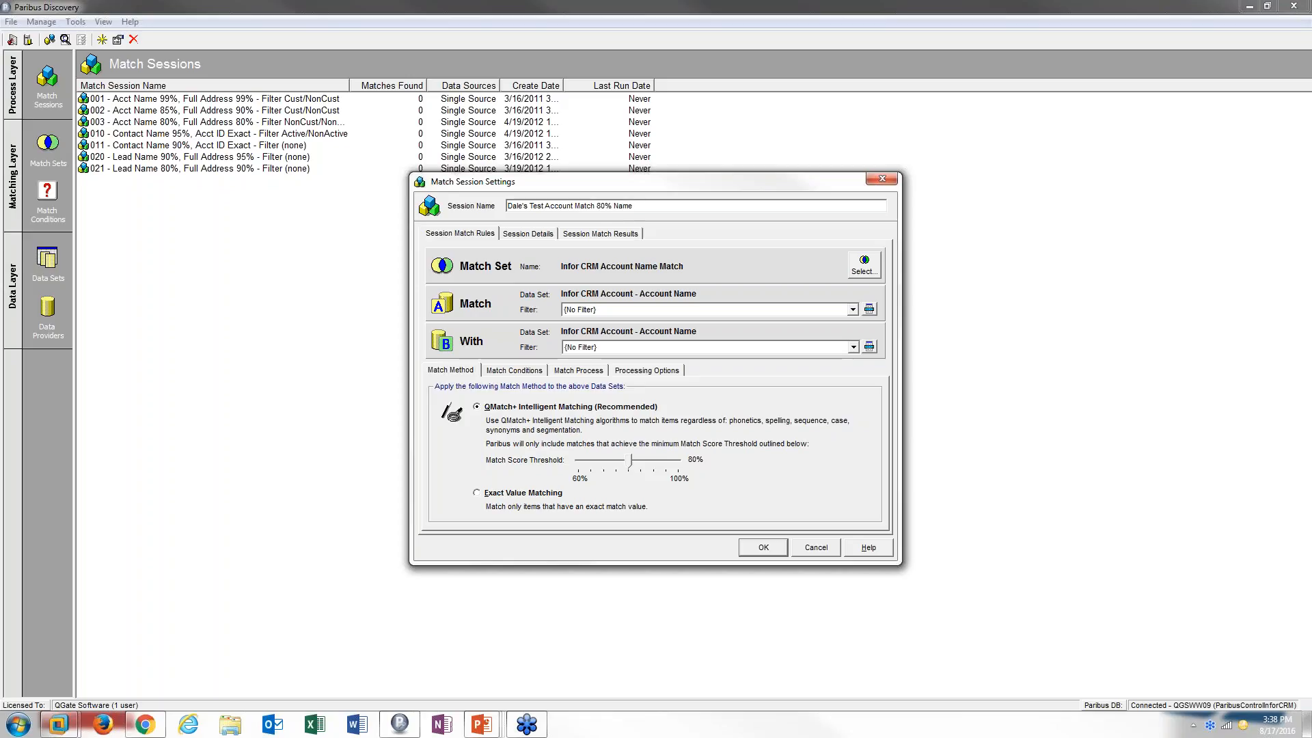
type(" 85% Address")
mouse_move(631, 468)
left_mouse_down()
mouse_move(596, 471)
mouse_move(632, 471)
left_mouse_up()
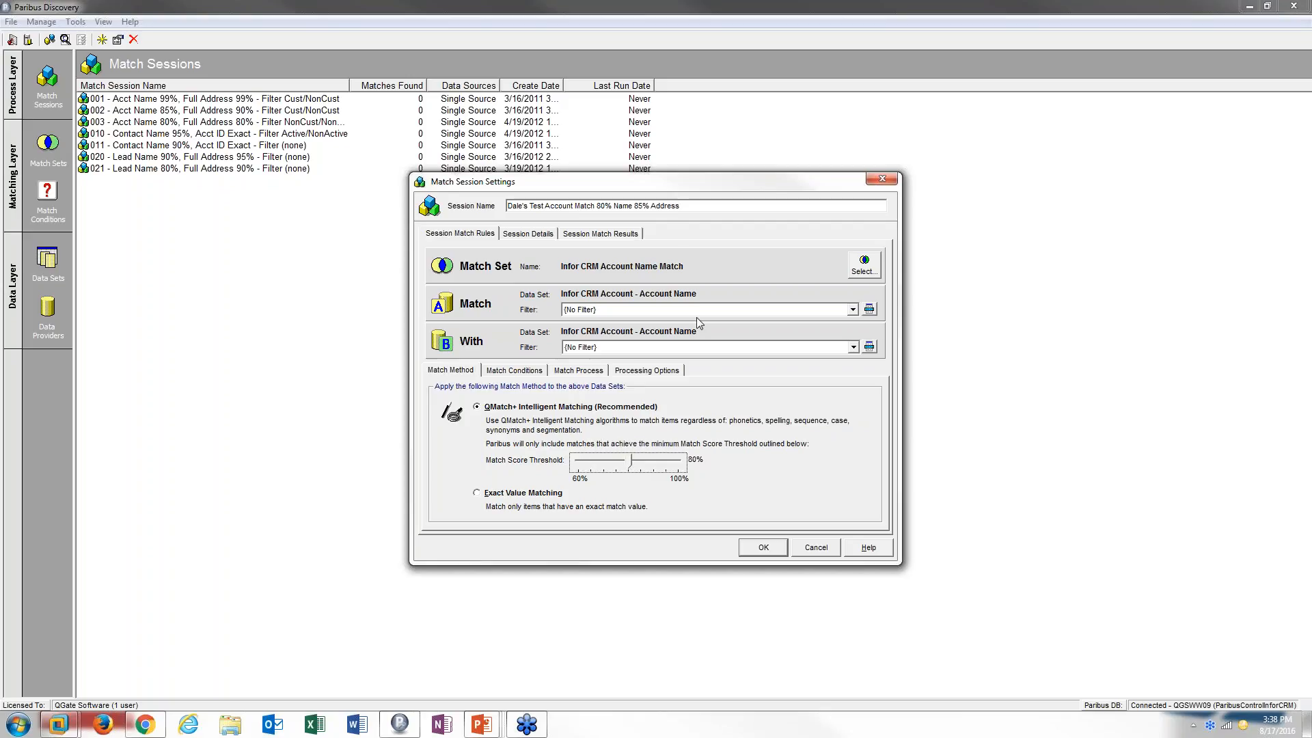
left_click_drag(631, 465, 559, 466)
left_click_drag(558, 462, 735, 458)
left_click_drag(681, 465, 681, 467)
left_click_drag(681, 466, 655, 472)
left_click_drag(656, 464, 630, 466)
Include the Address (Full) match condition with its QMatch+ threshold raised to 85%.
left_click(514, 375)
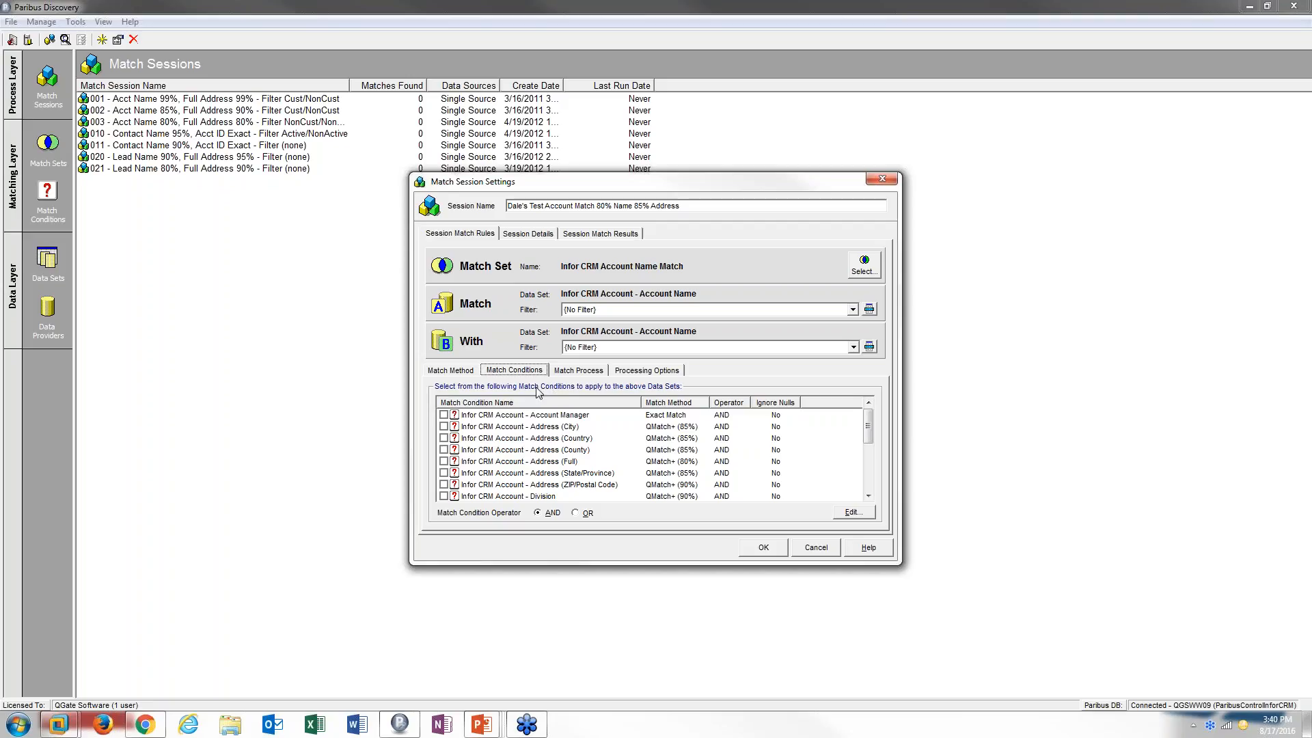
left_click(571, 463)
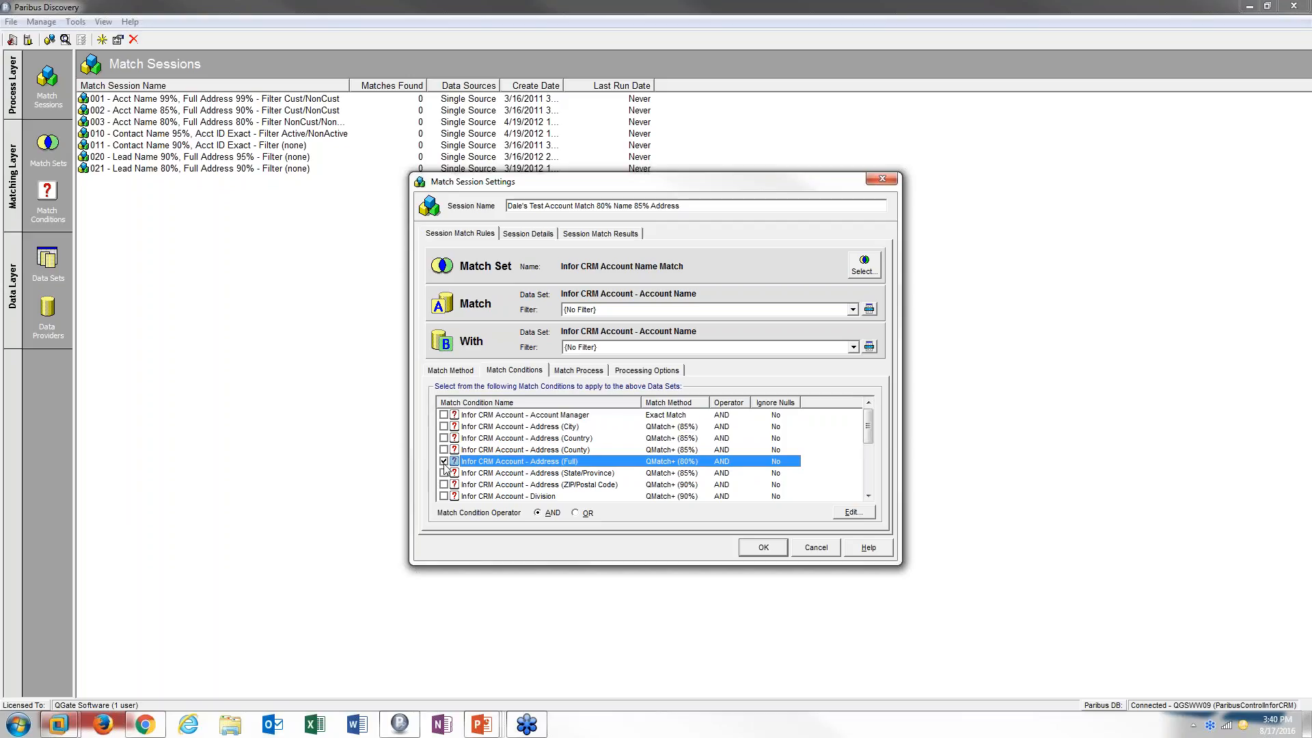
double_click(546, 467)
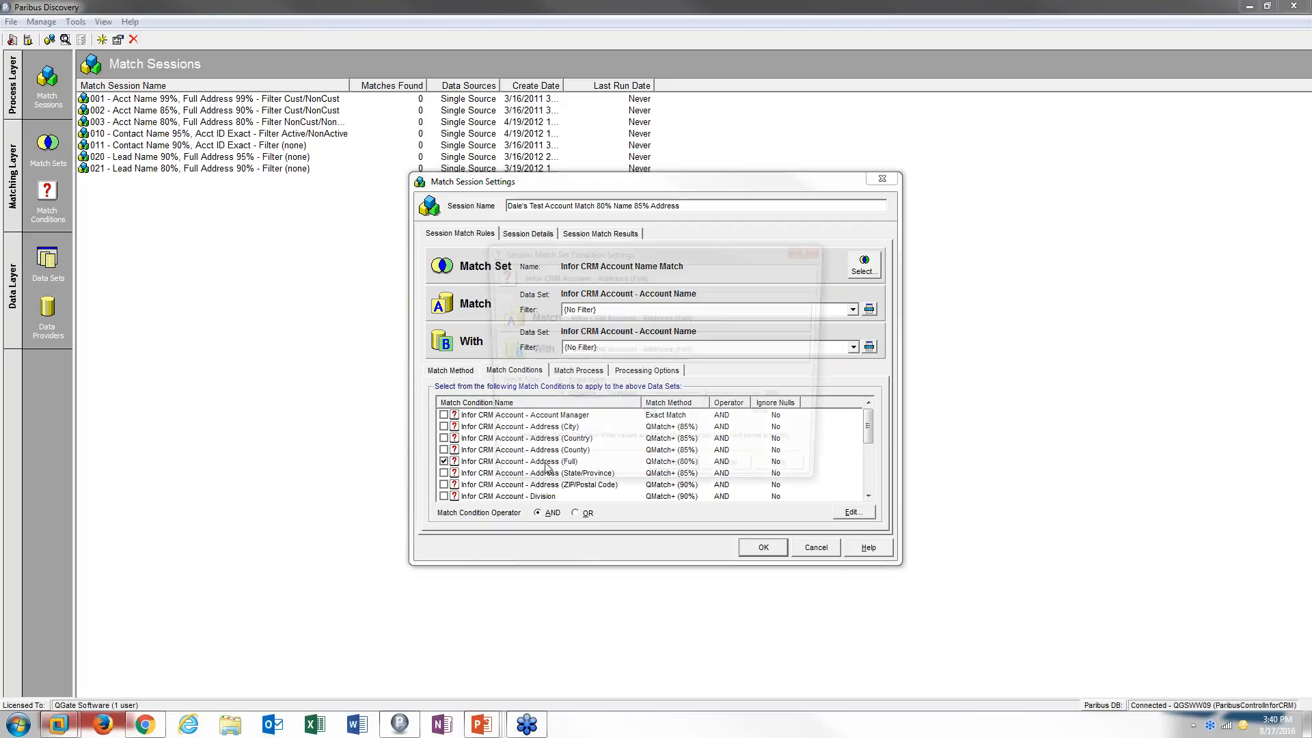
left_click_drag(708, 401, 725, 403)
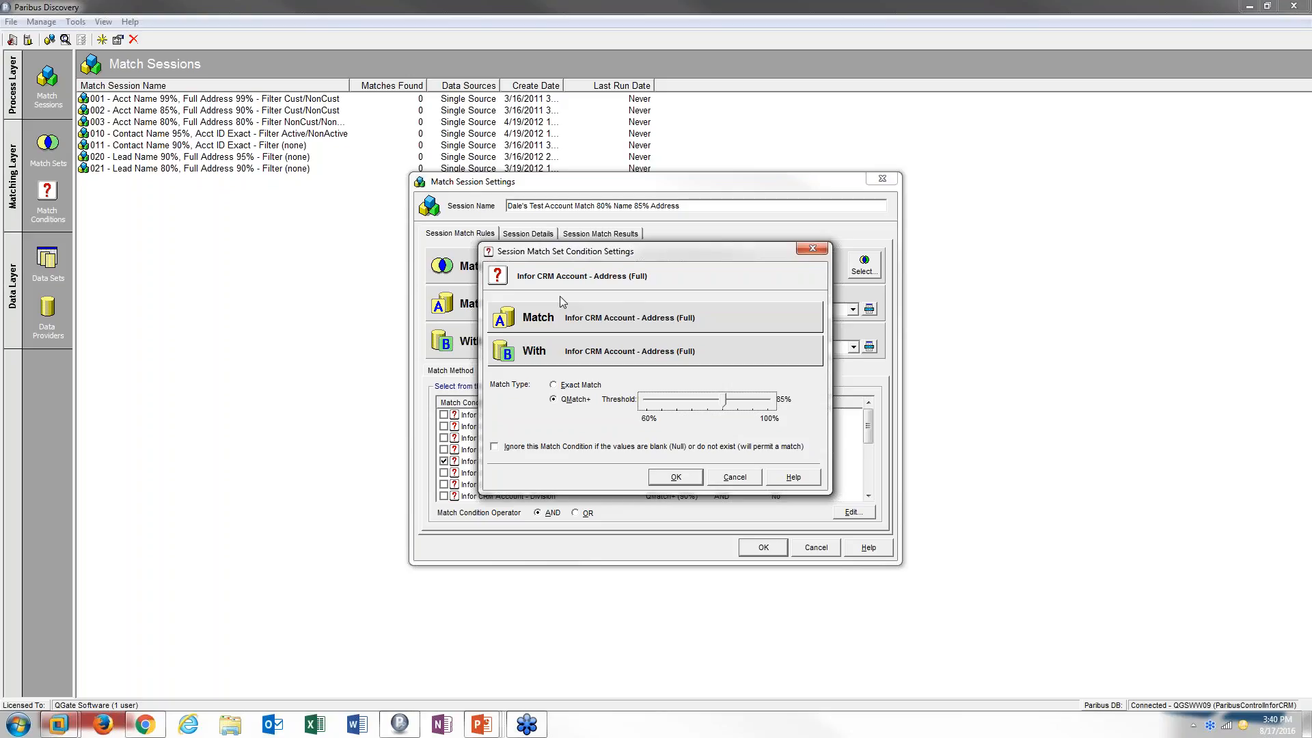
left_click(691, 476)
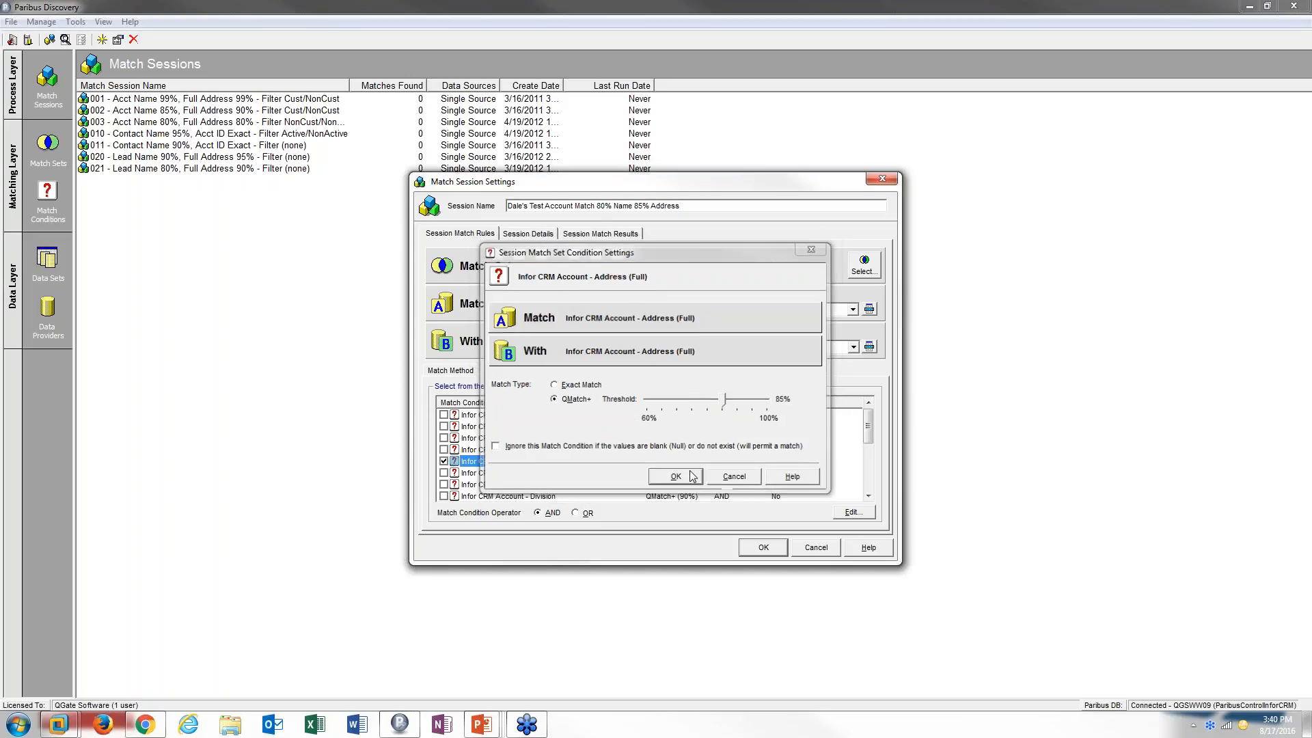
Review the Match Method processing options, leaving the Match Filter at {No Filter}.
left_click(458, 370)
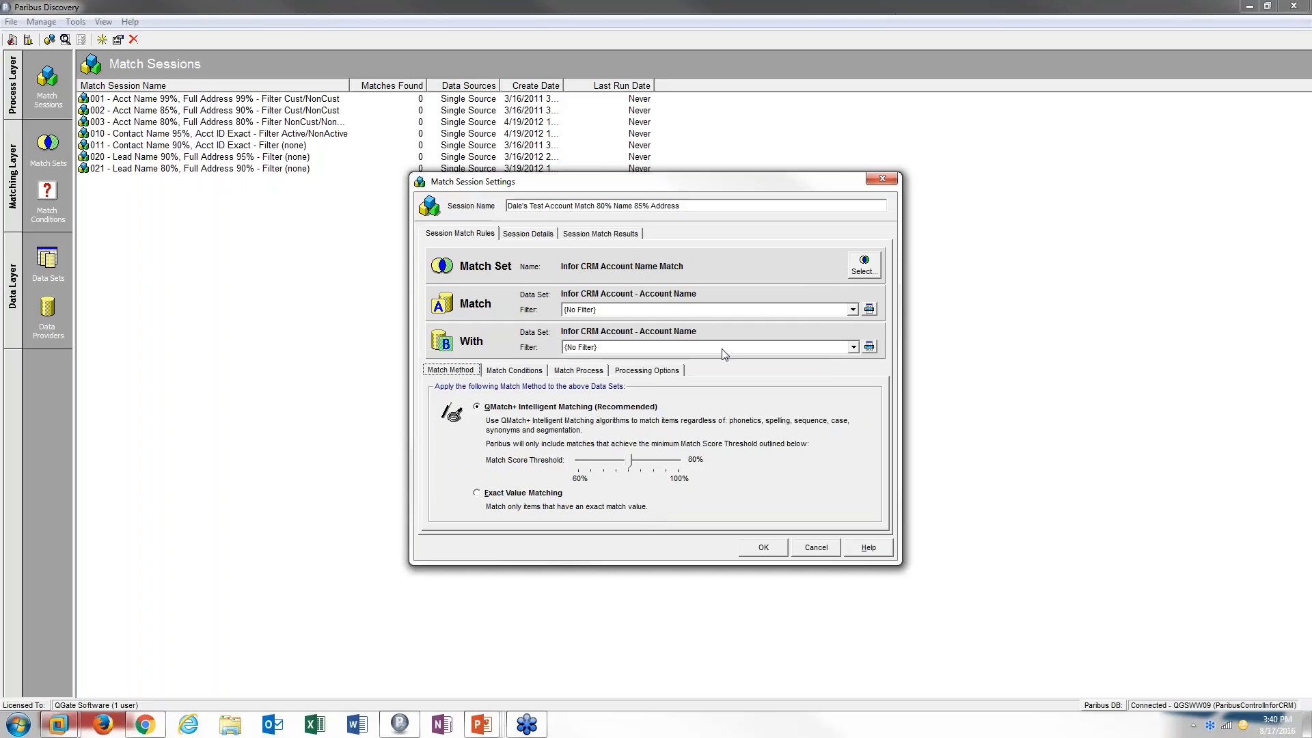
left_click(660, 372)
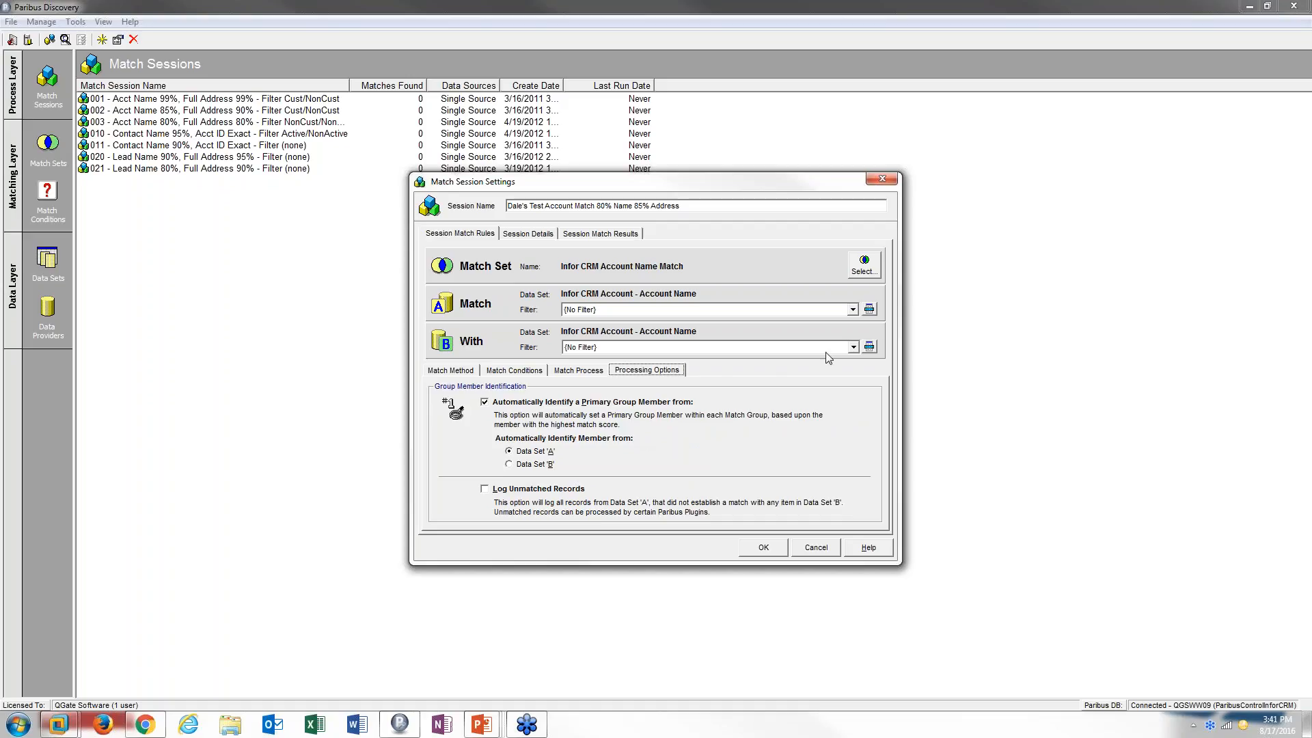
left_click(853, 310)
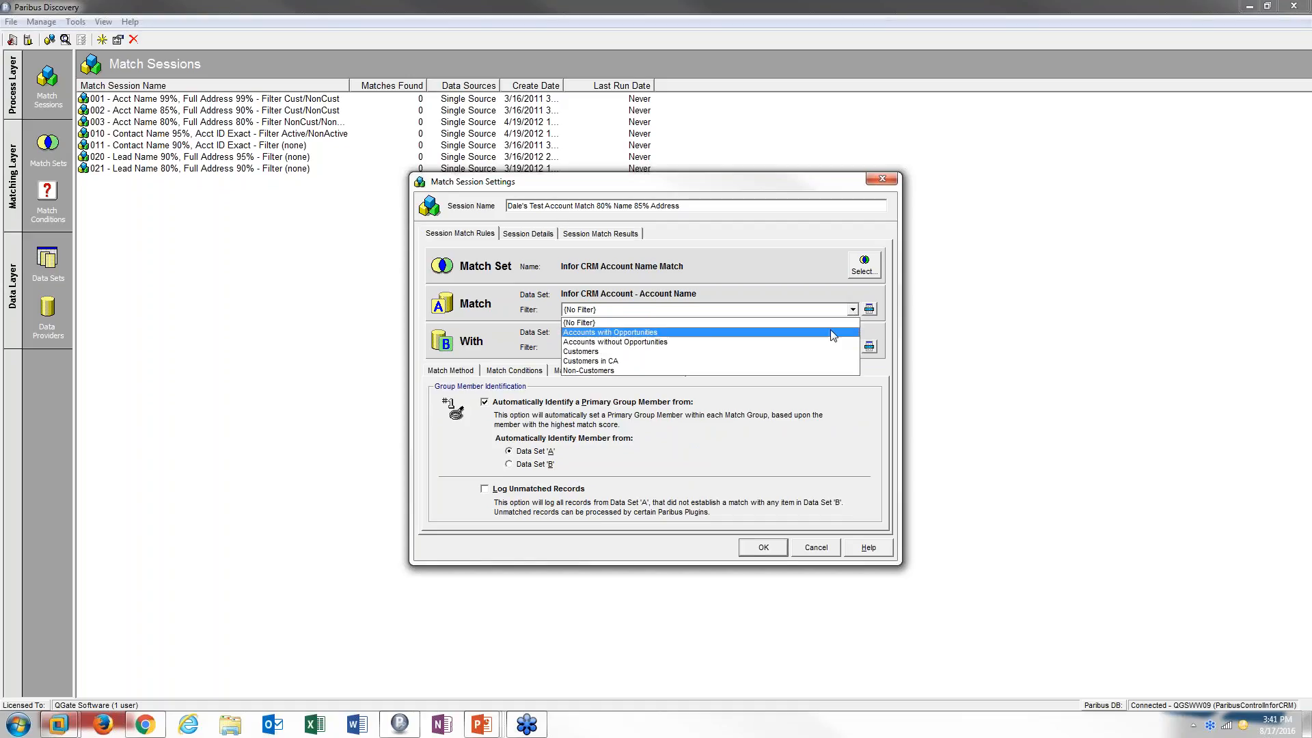
left_click(790, 317)
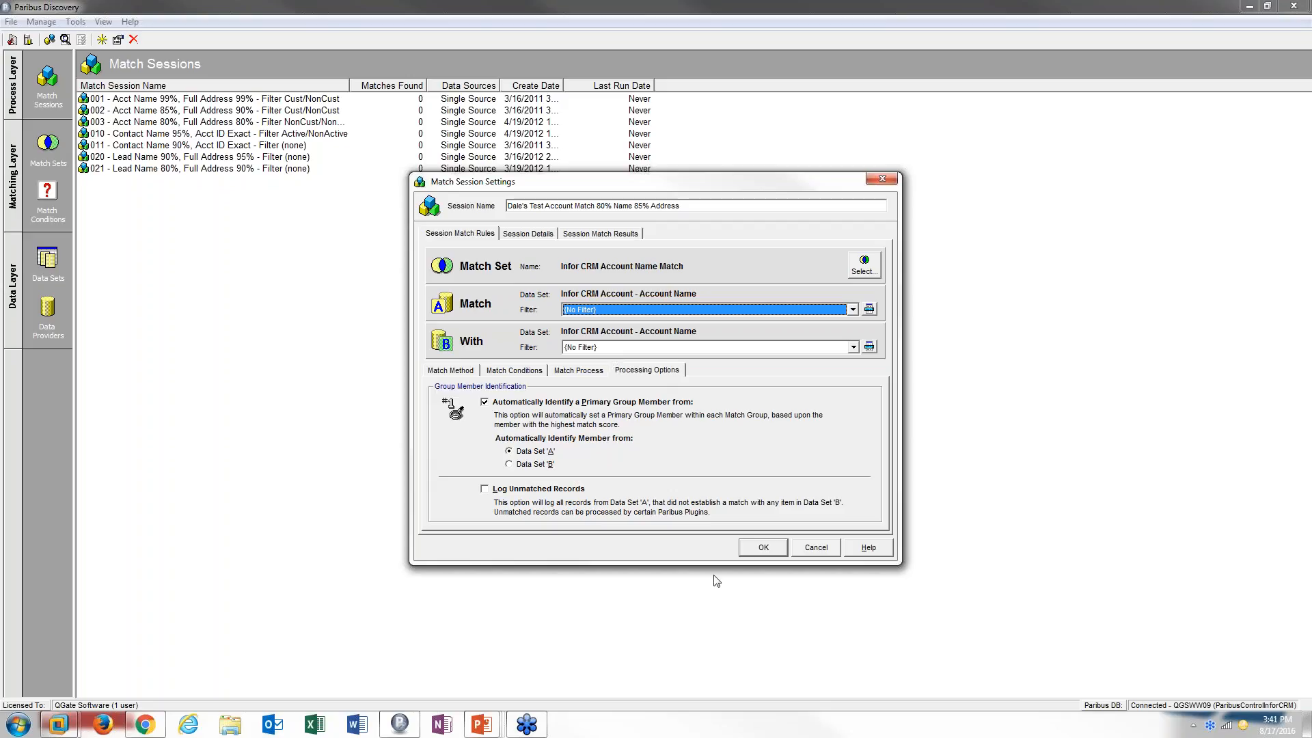
Save the match session settings so the new session joins the sessions list.
left_click(763, 548)
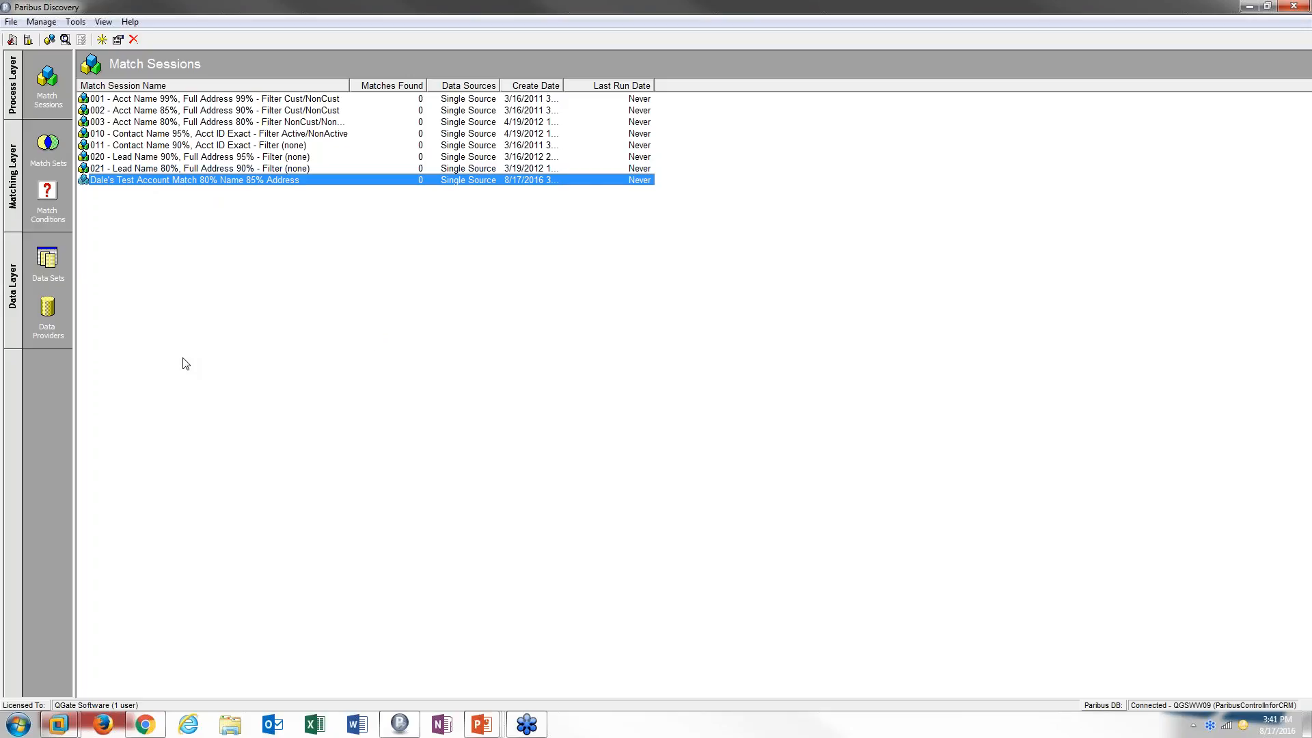
Run the new session immediately, yielding 48 match groups with 110 members.
right_click(252, 182)
left_click(277, 210)
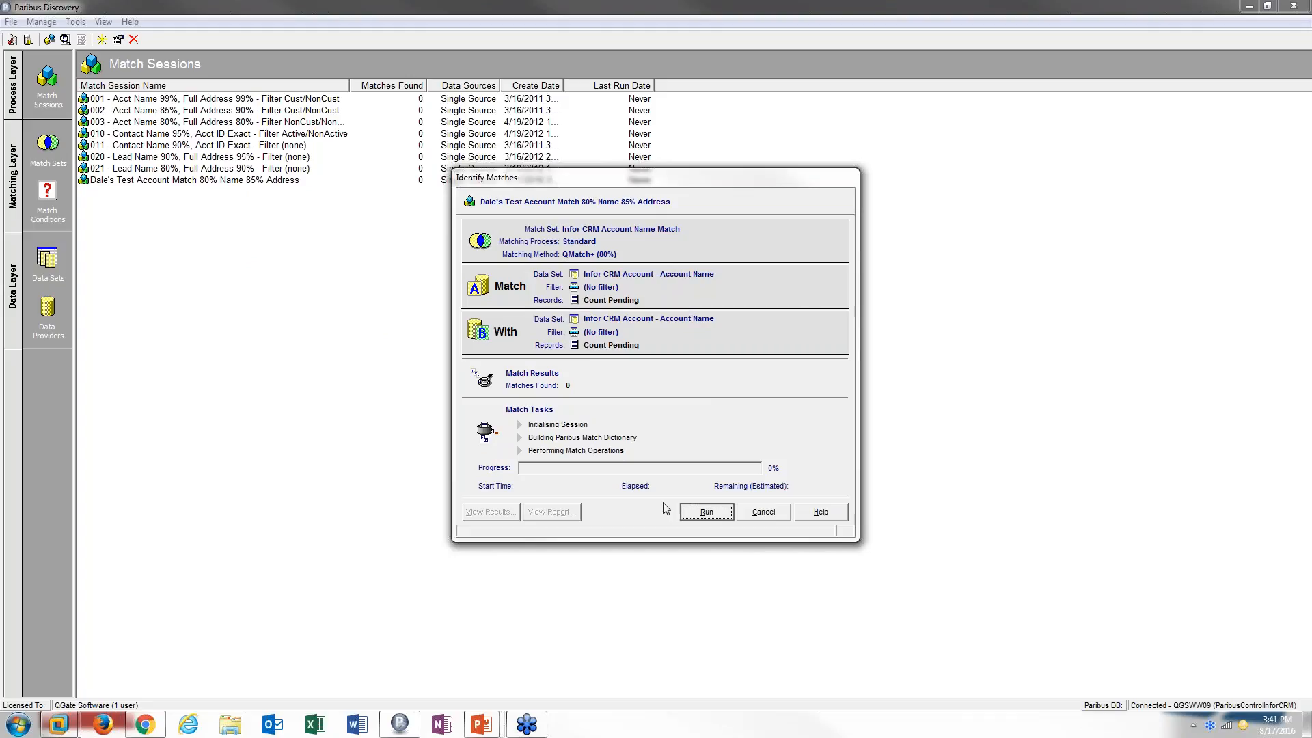
left_click(705, 514)
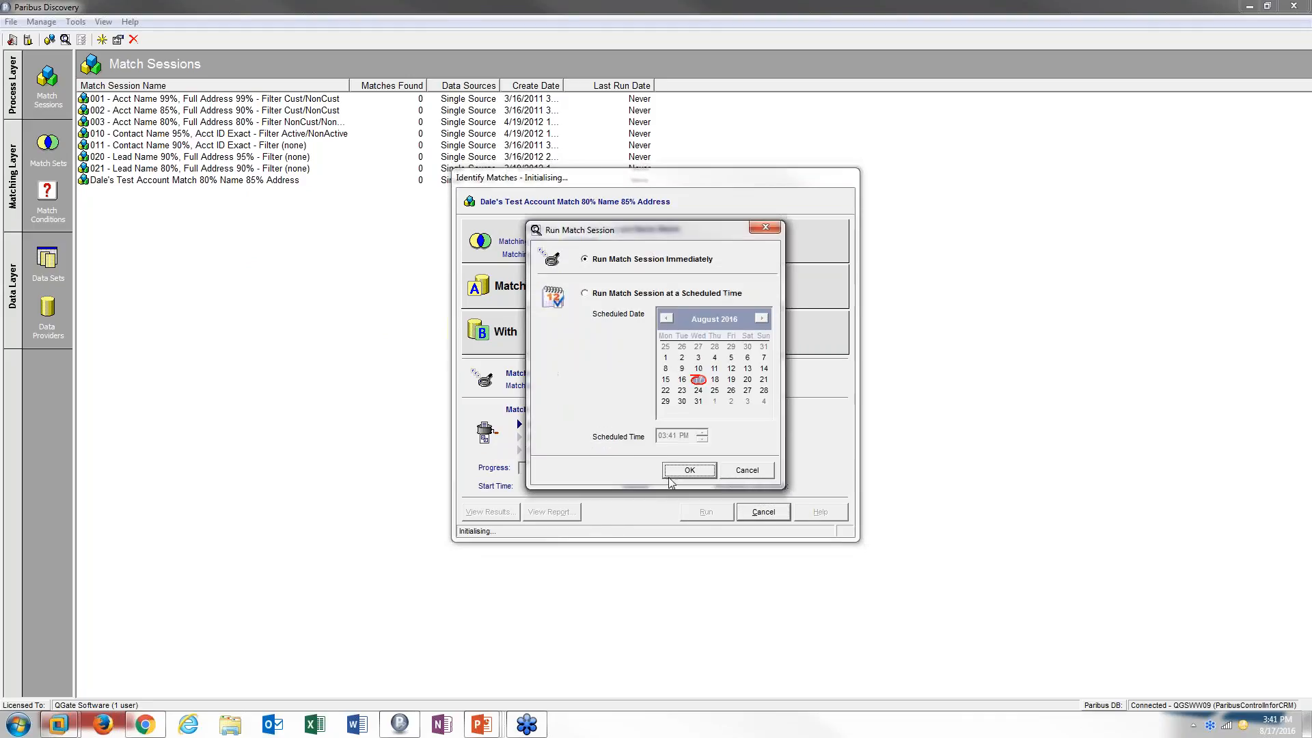
left_click(684, 471)
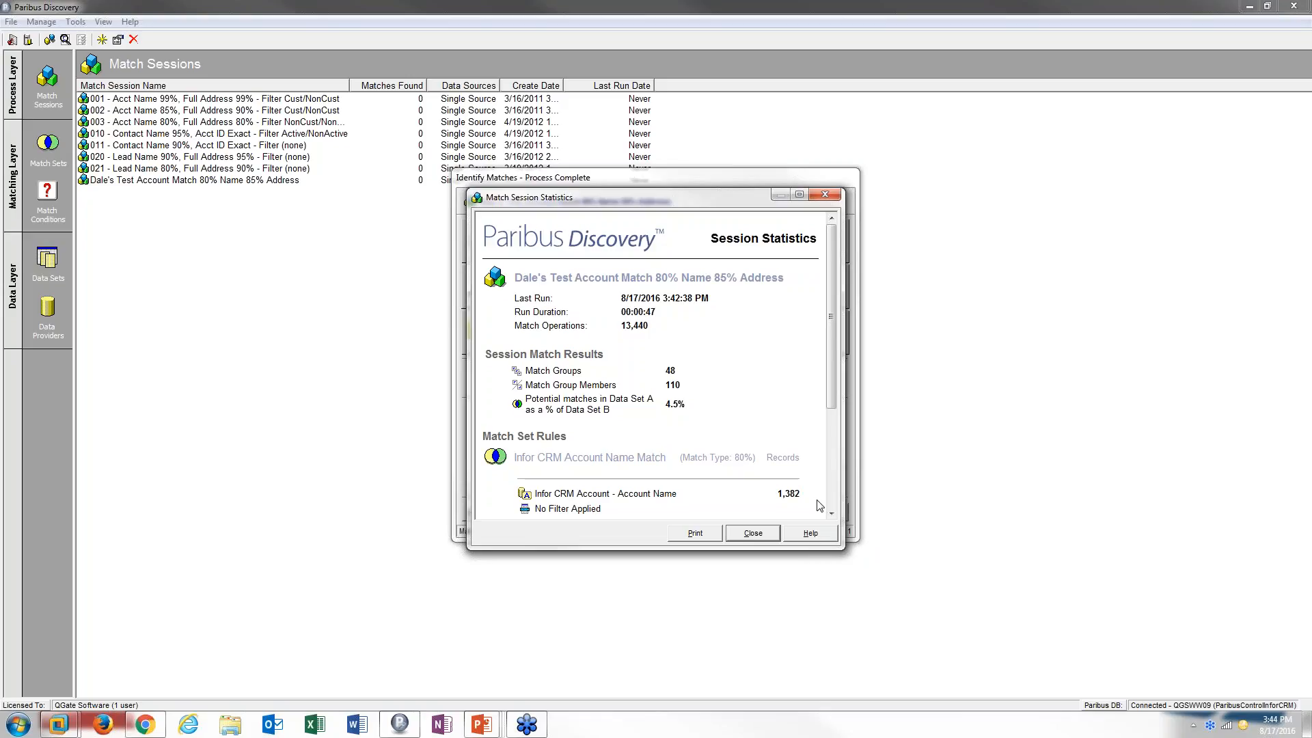
Close the statistics and process-complete dialogs, then bring up the test session's actions.
left_click(752, 533)
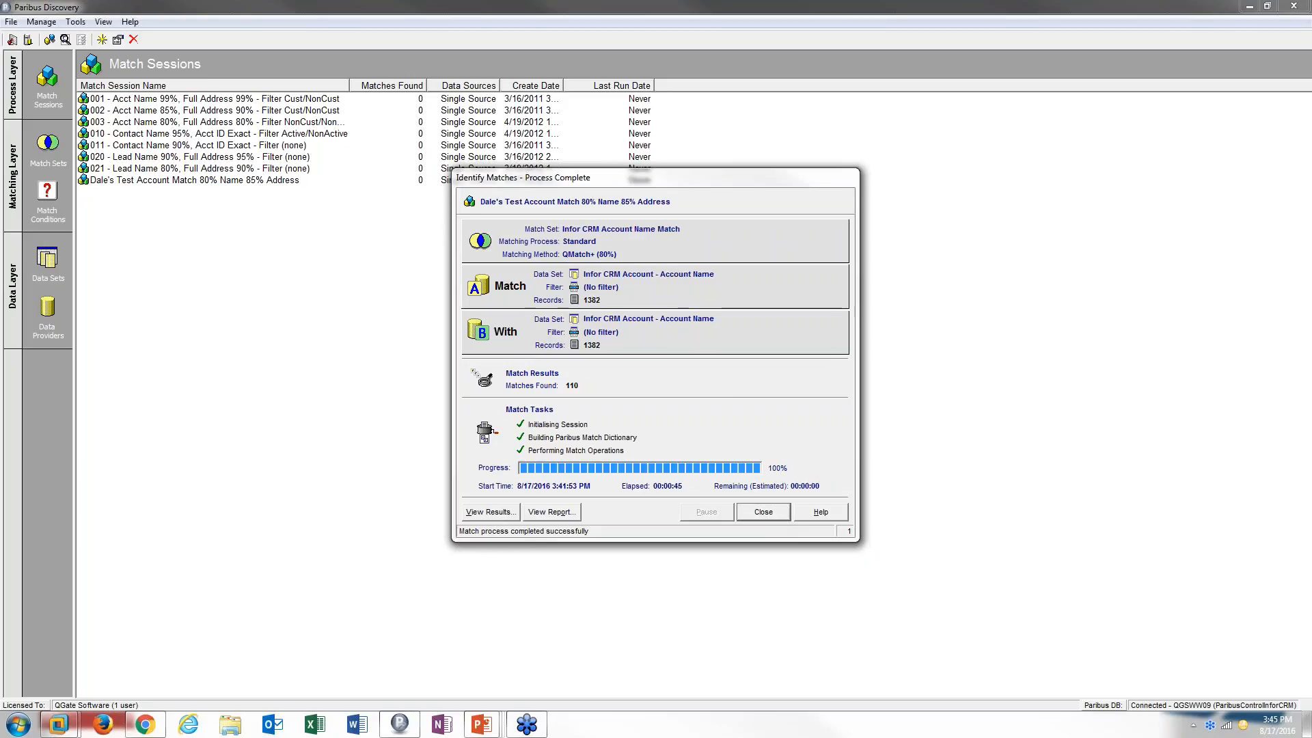
left_click(764, 512)
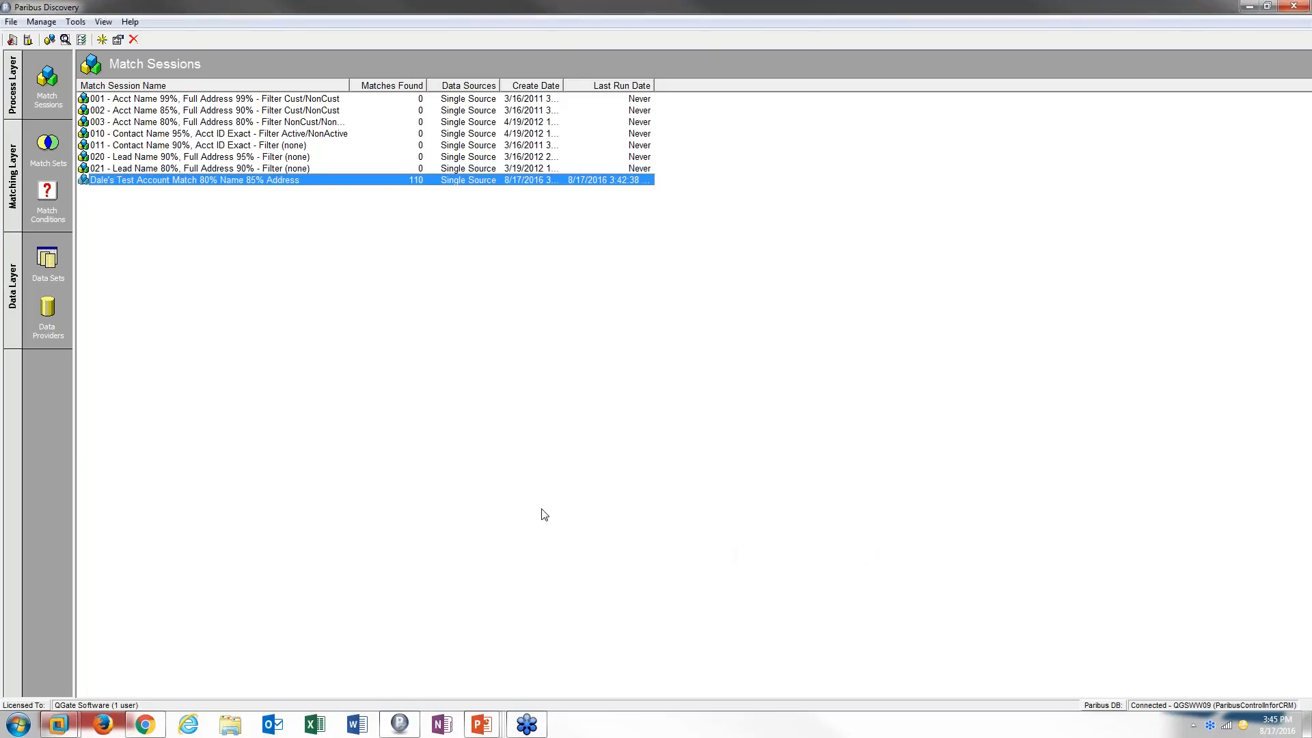
right_click(264, 187)
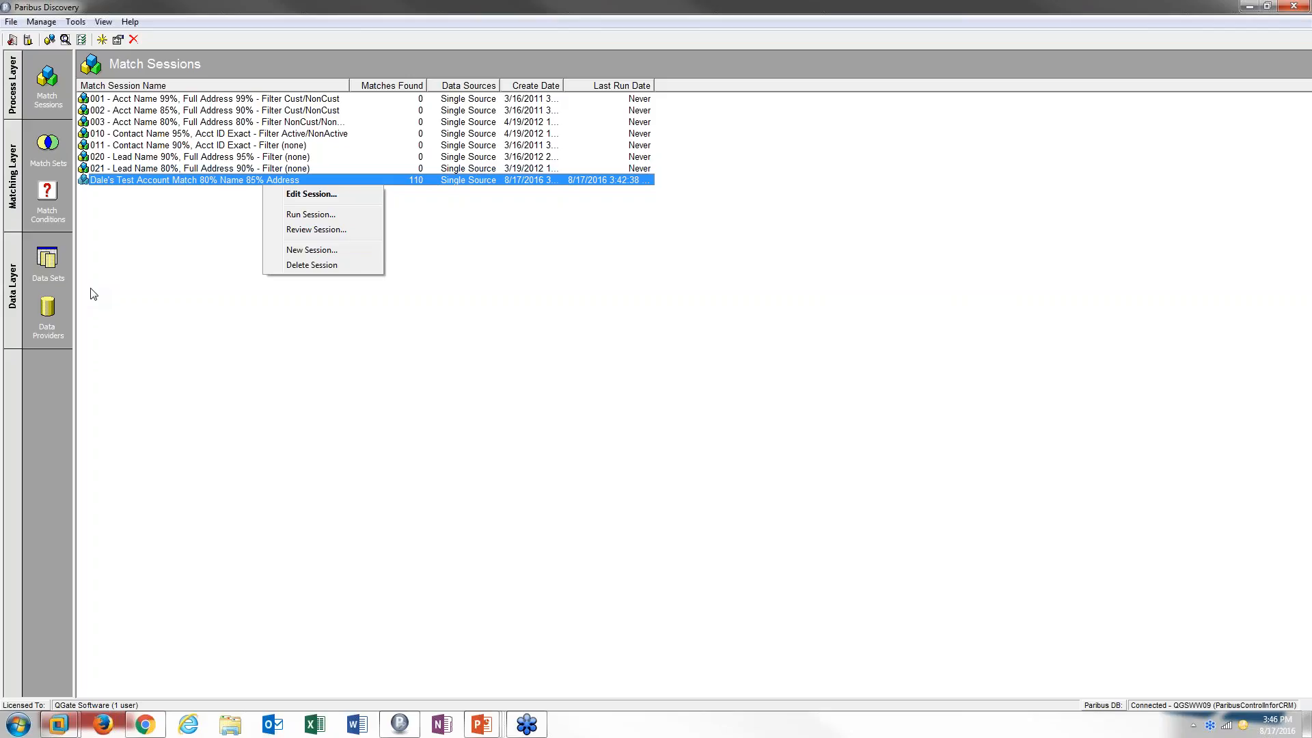
Open the session's match results and compare the Onevision and One vision members with the primary.
left_click(302, 230)
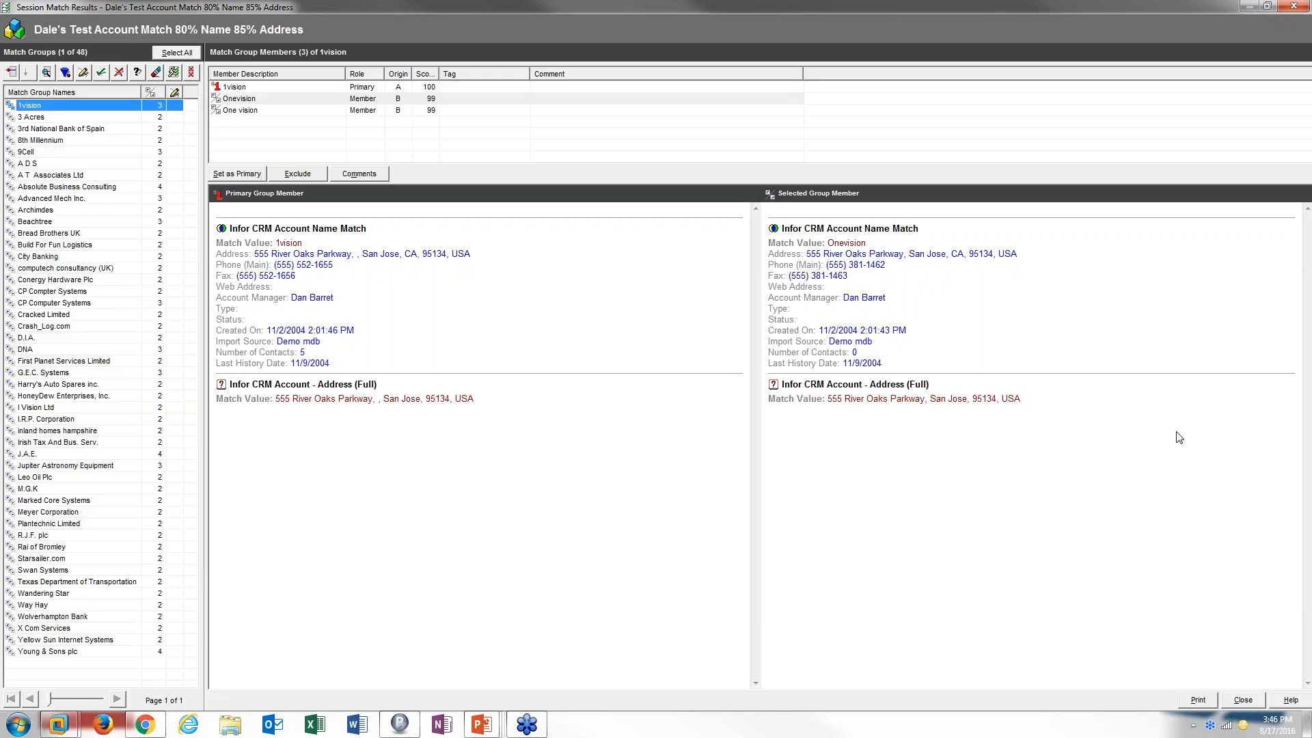
left_click(457, 111)
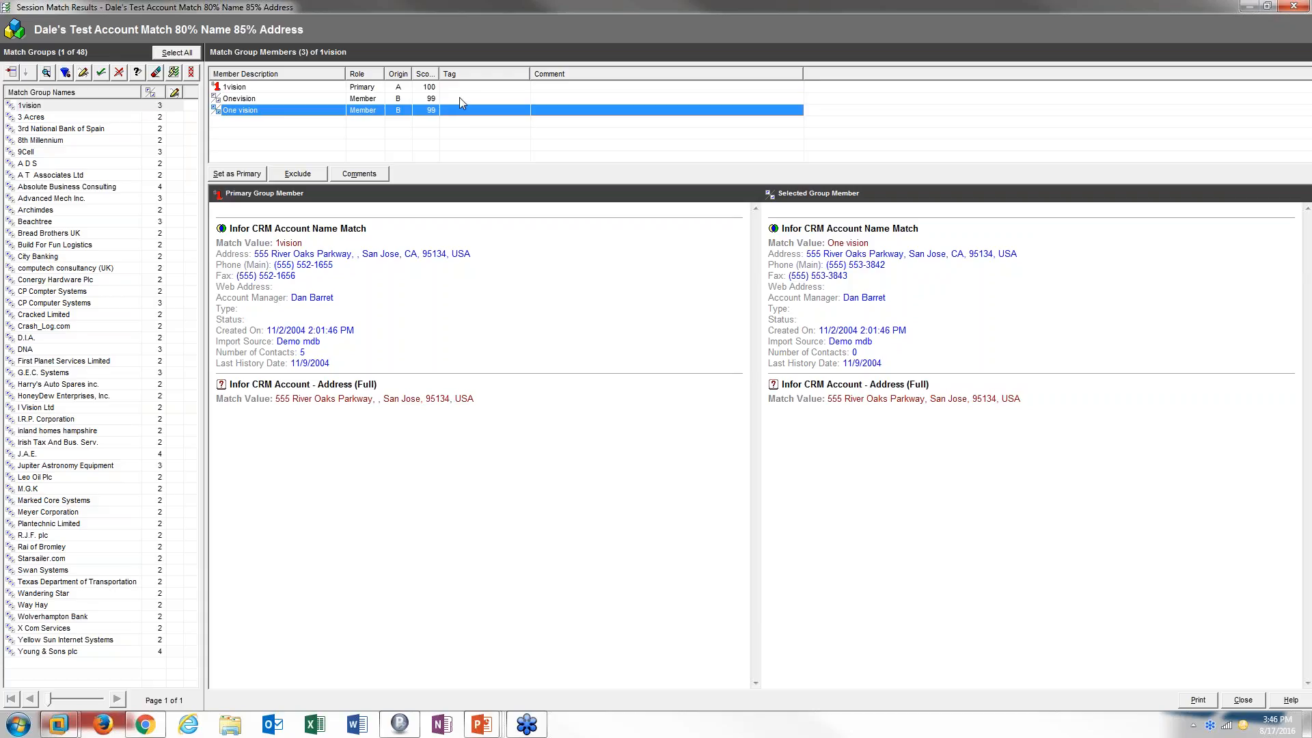
left_click(460, 97)
left_click(458, 111)
Select the 1vision match group and mark it as reviewed.
left_click_drag(784, 265, 793, 266)
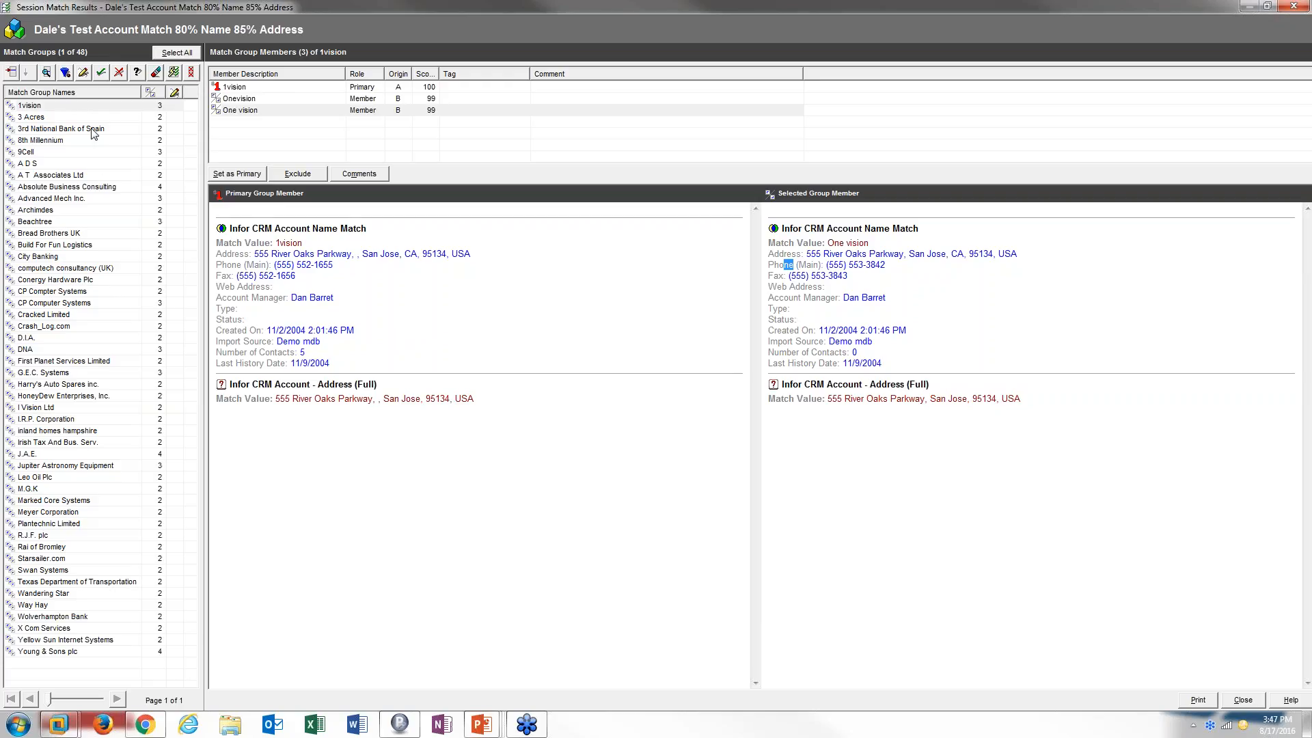
left_click(118, 108)
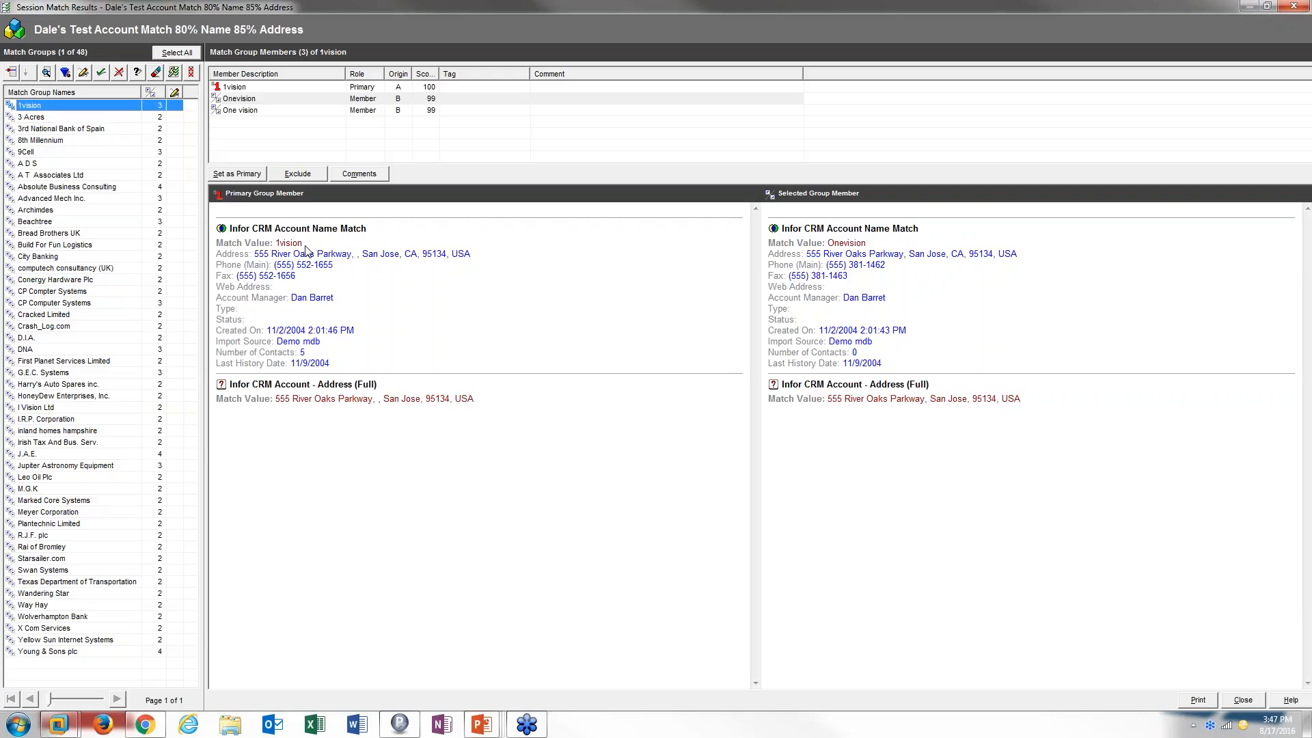
double_click(97, 108)
Compare the One vision and Onevision members' details, including main phone, then go to the browser.
left_click(357, 111)
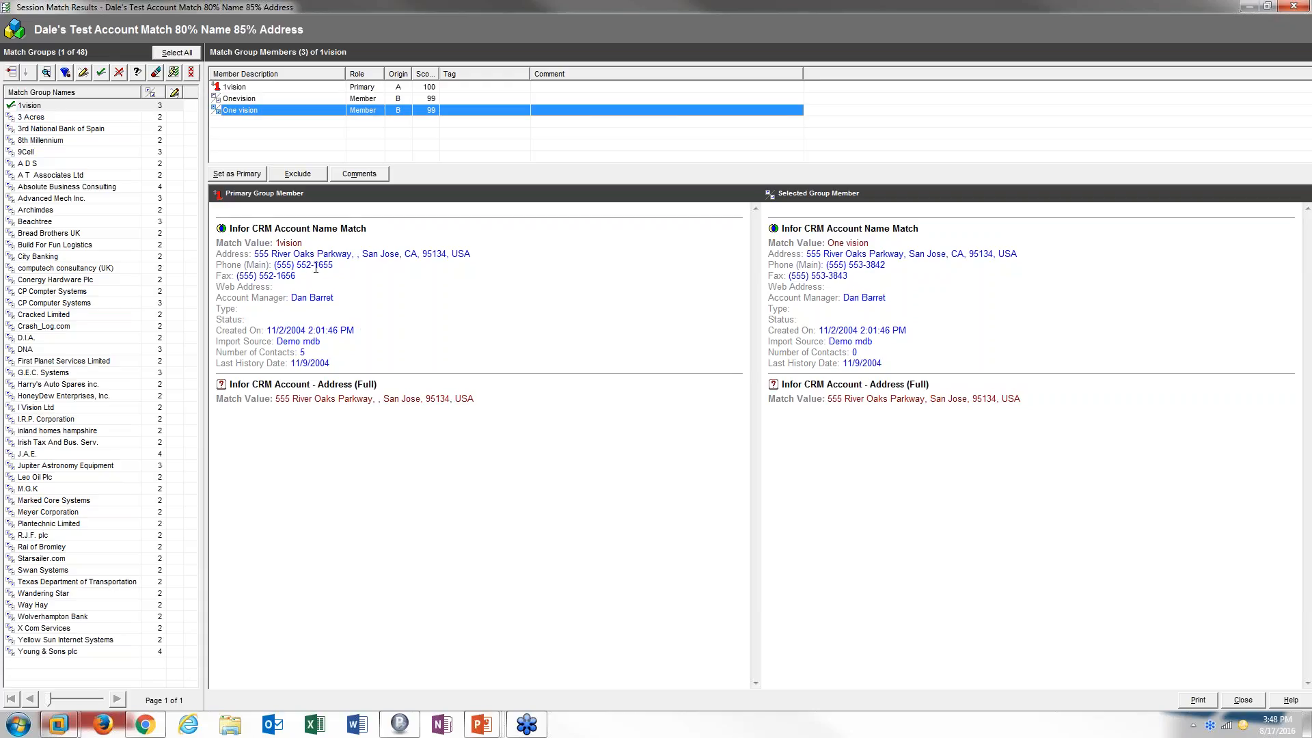
left_click_drag(829, 260, 887, 265)
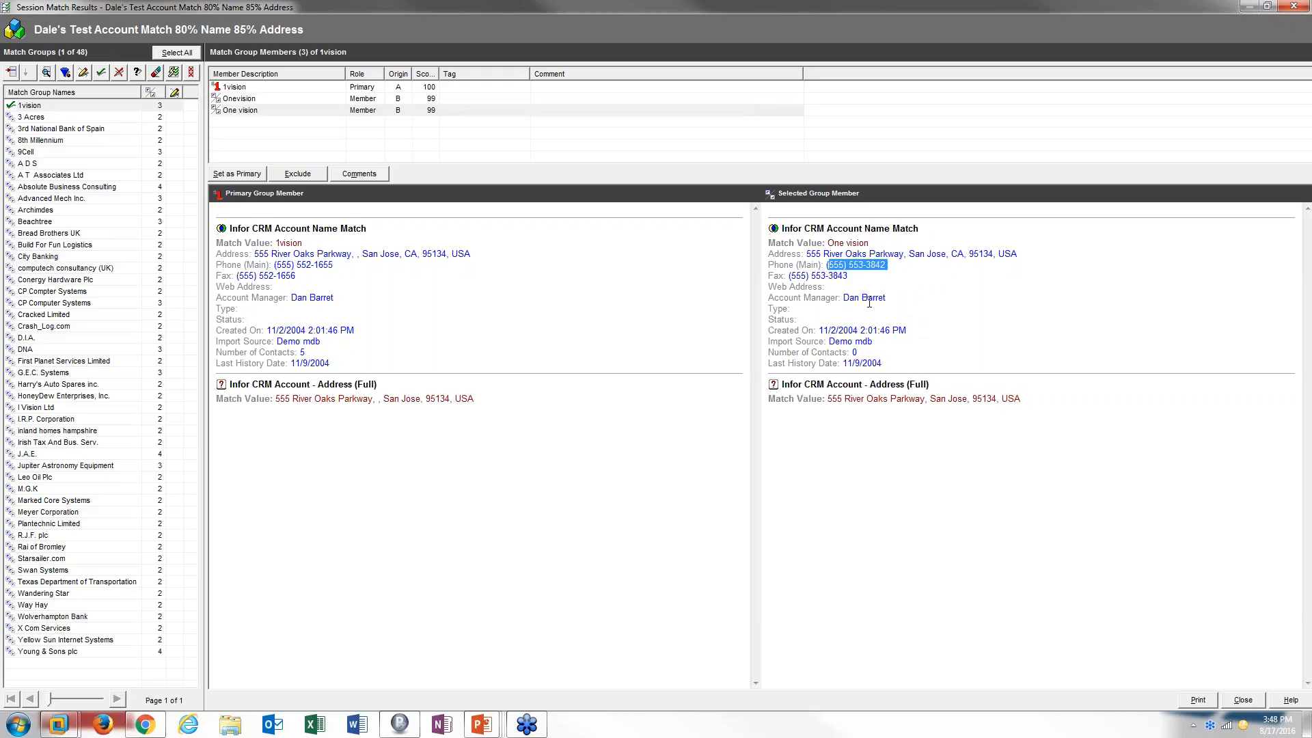
left_click(261, 100)
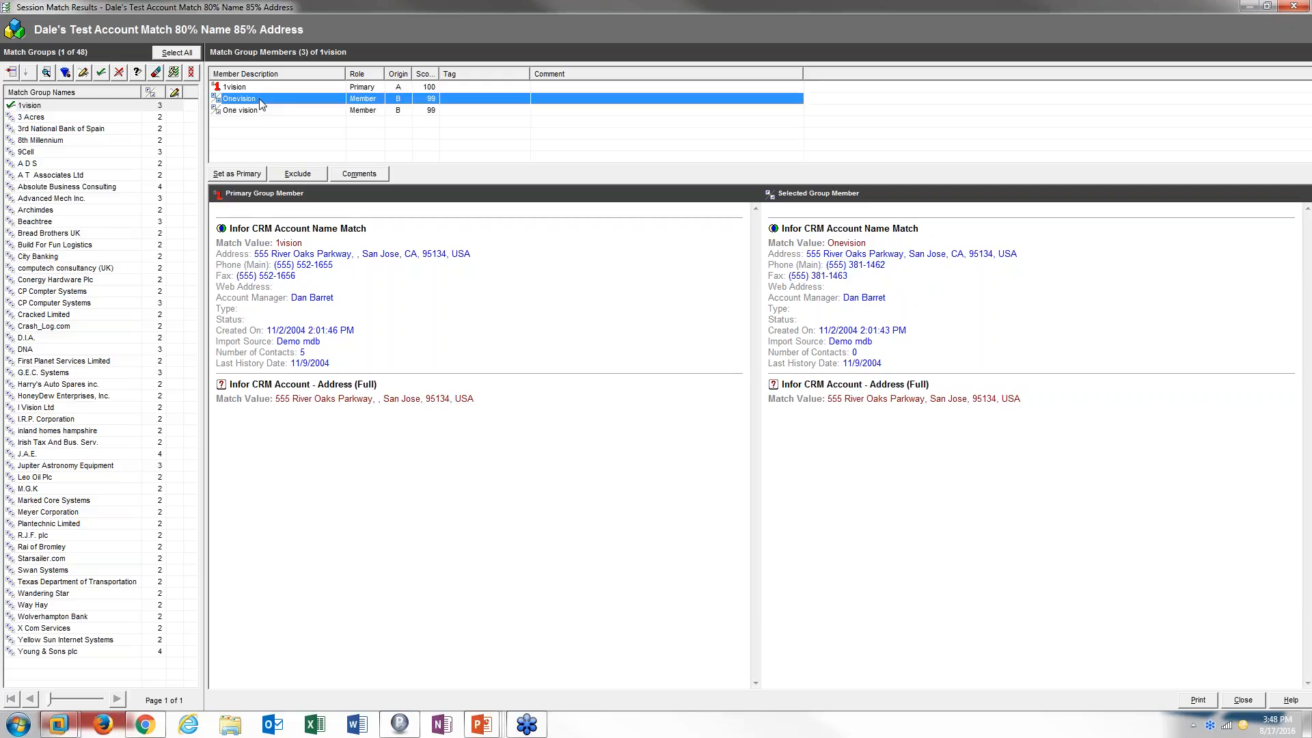
left_click(256, 111)
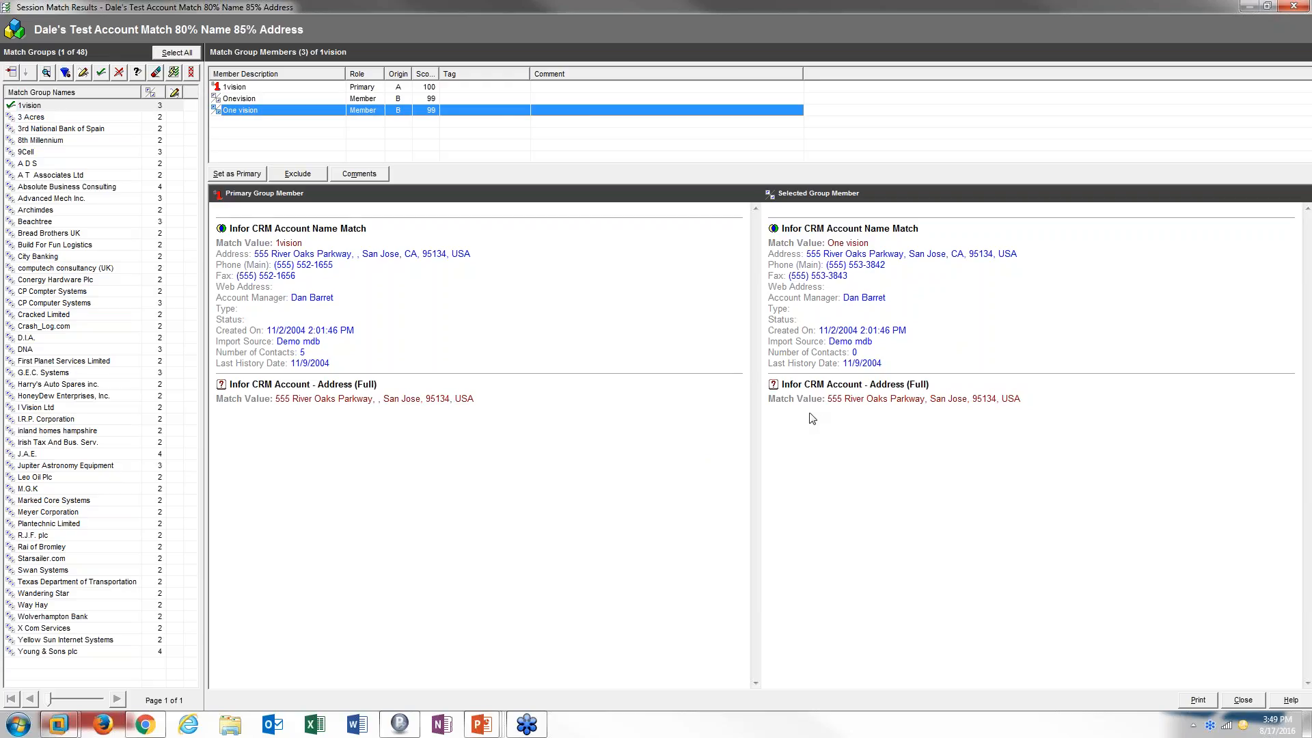
left_click(145, 725)
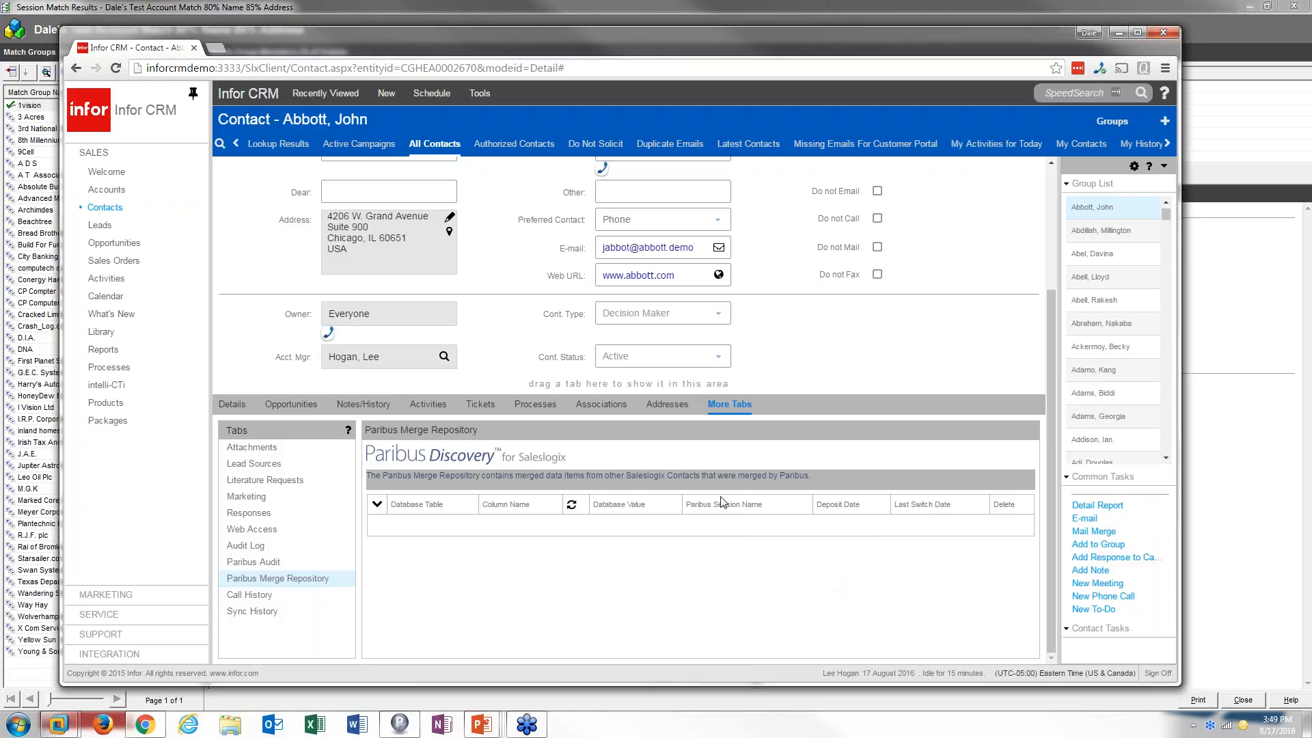
Scroll up the Infor CRM contact to confirm its Paribus Merge Repository tab is empty.
scroll(737, 482, "up", 3)
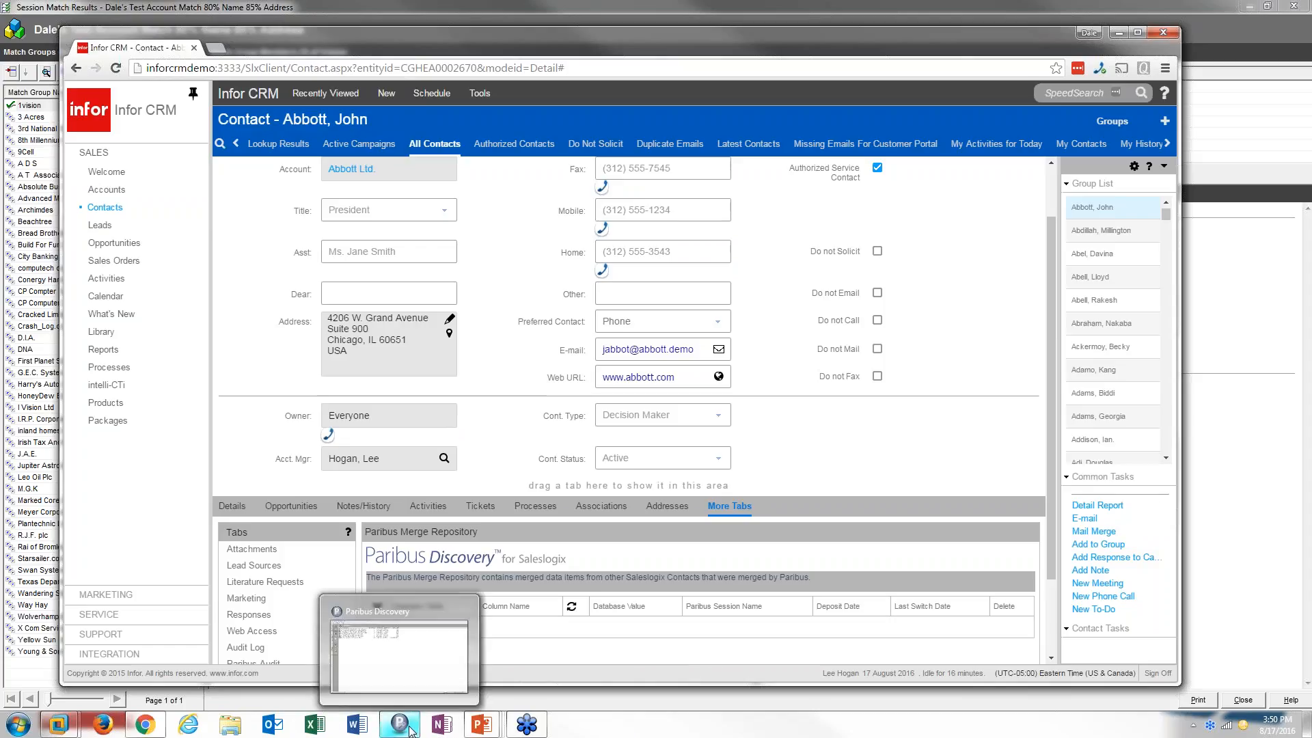
Exclude One vision from the 1vision group, make Onevision primary, and compare 1vision against it.
left_click(383, 643)
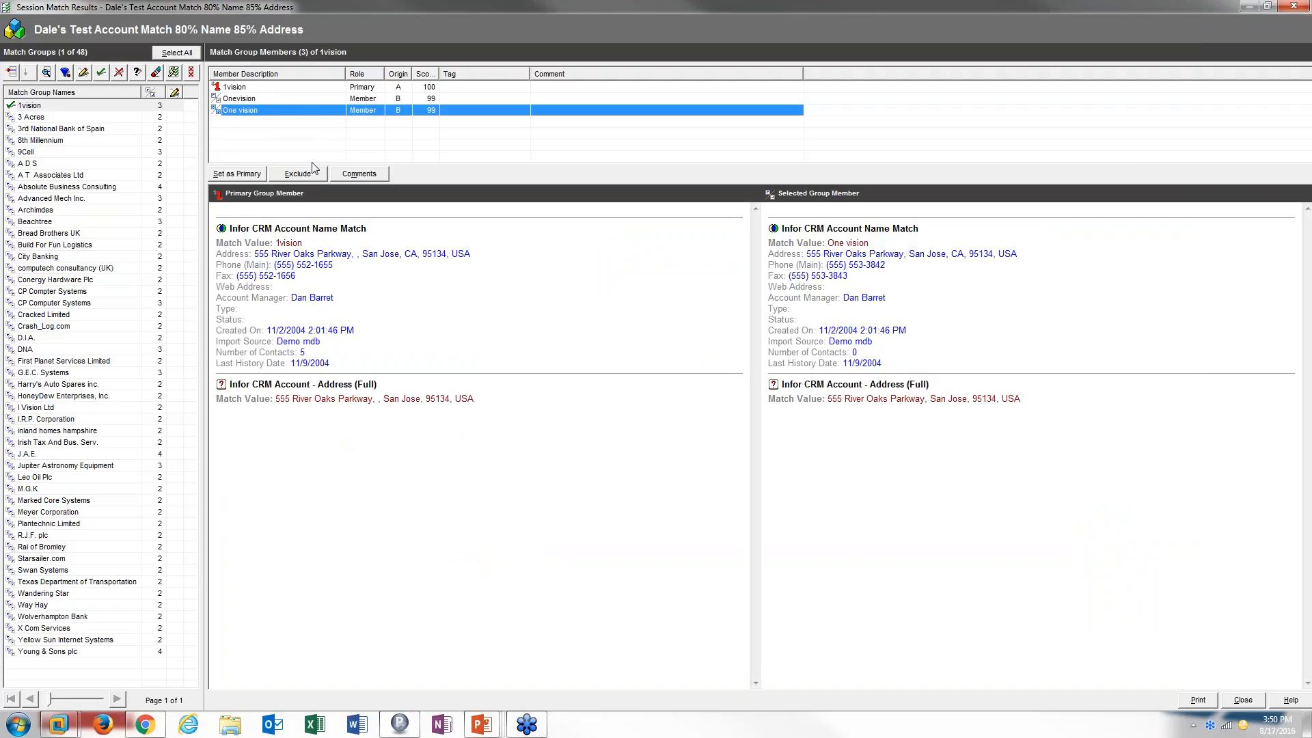
left_click(298, 173)
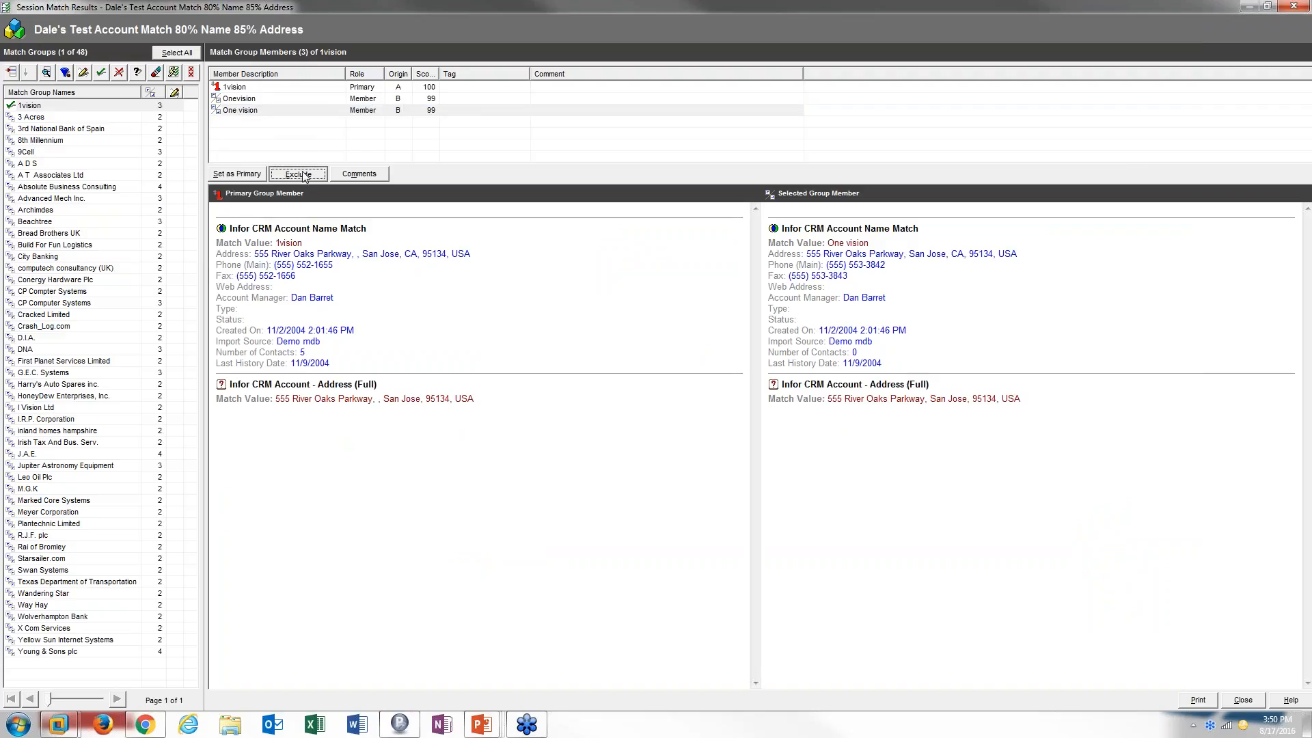
left_click(243, 99)
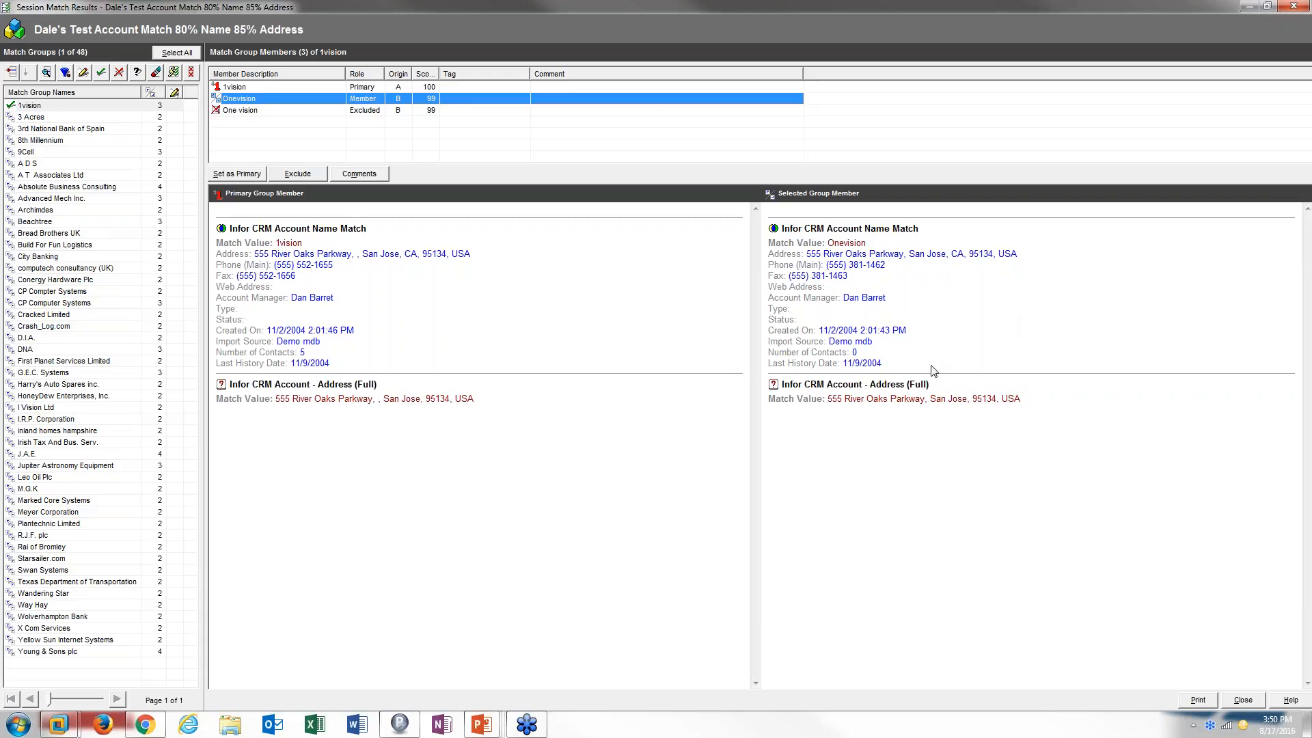
double_click(317, 102)
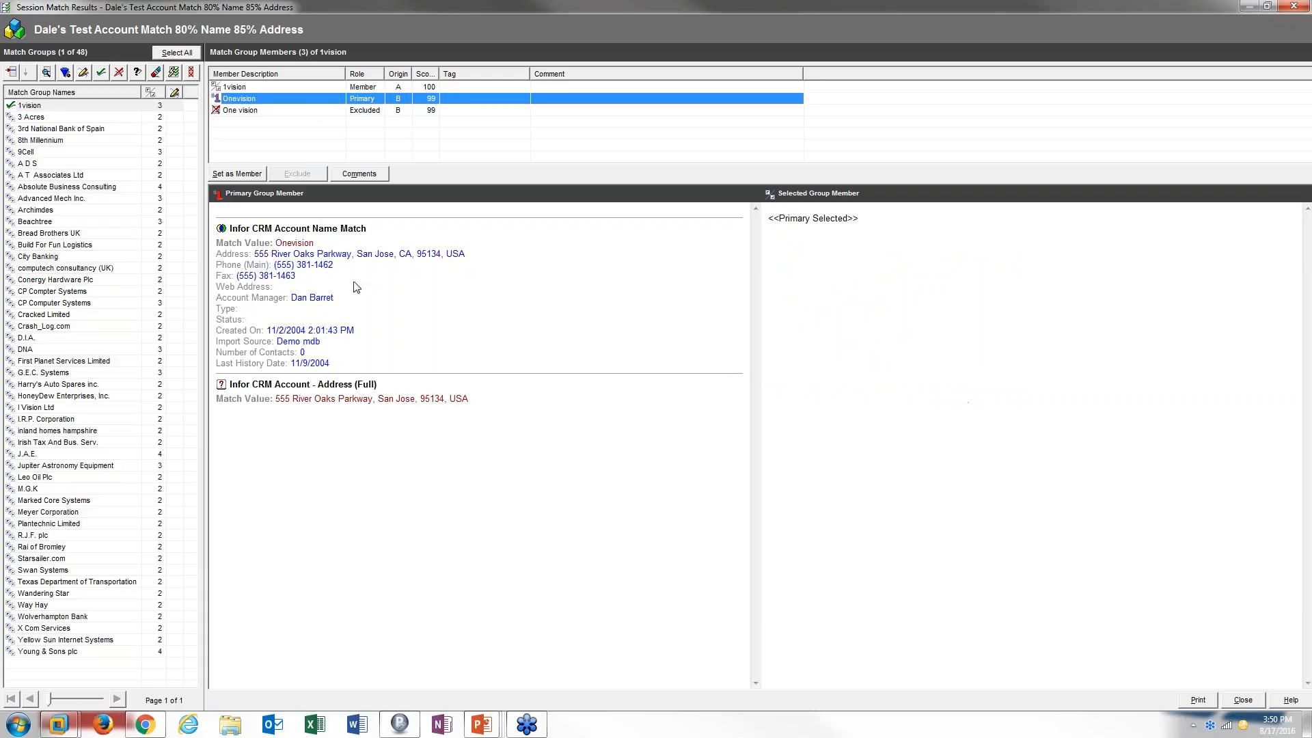
left_click(259, 86)
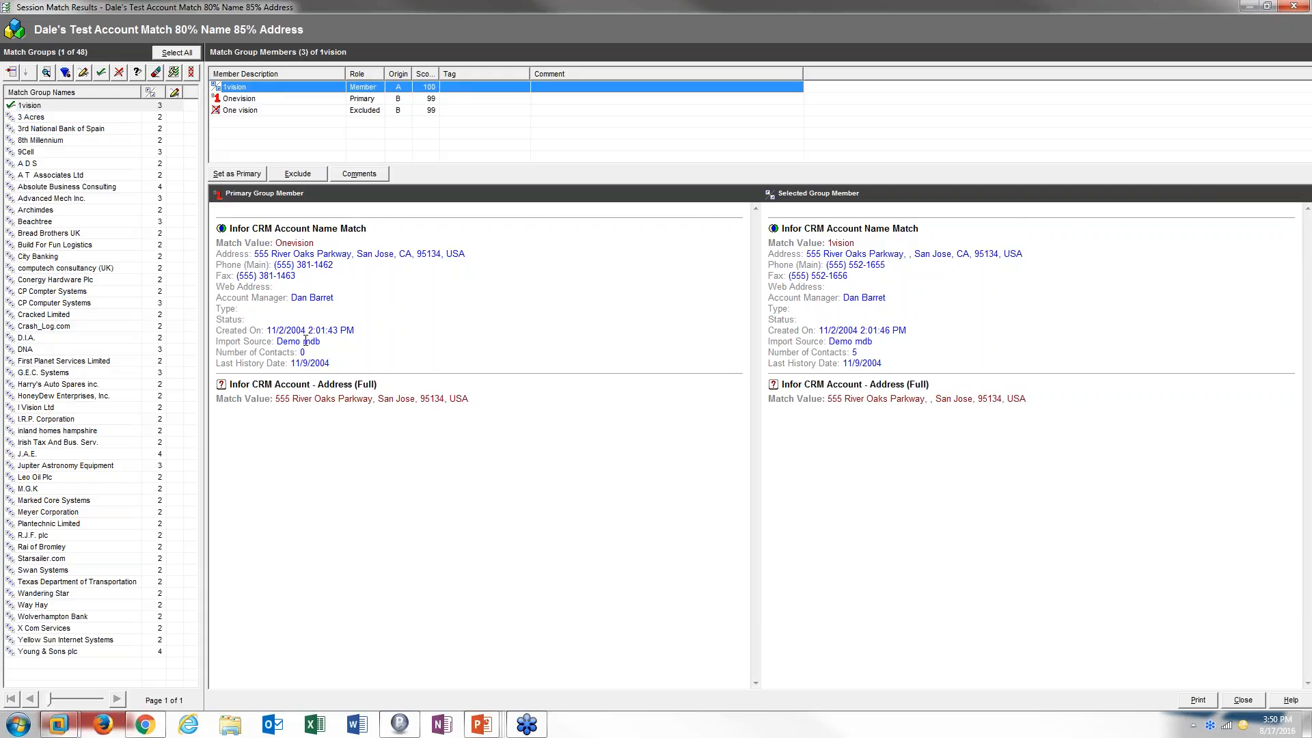
Mark 3 Acres with a red X; question-mark 3rd National Bank of Spain and Absolute Business Consulting.
left_click(84, 117)
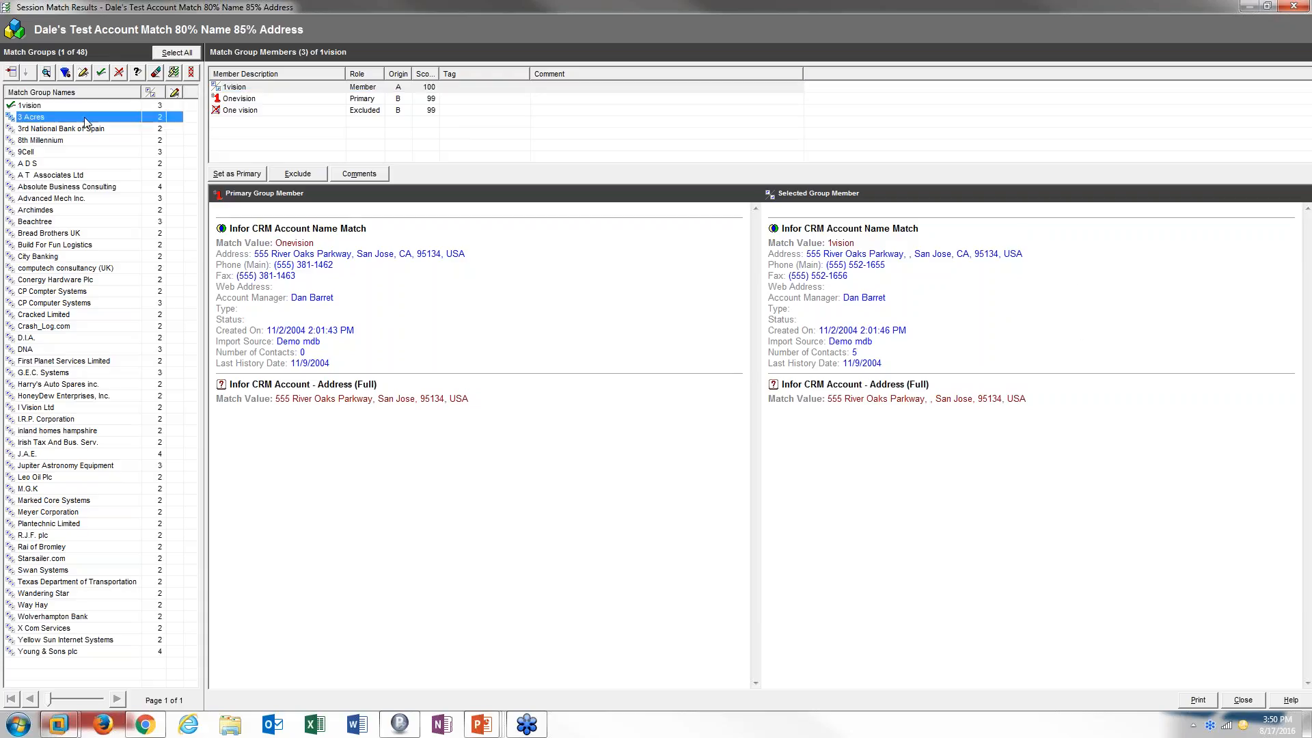
left_click(119, 72)
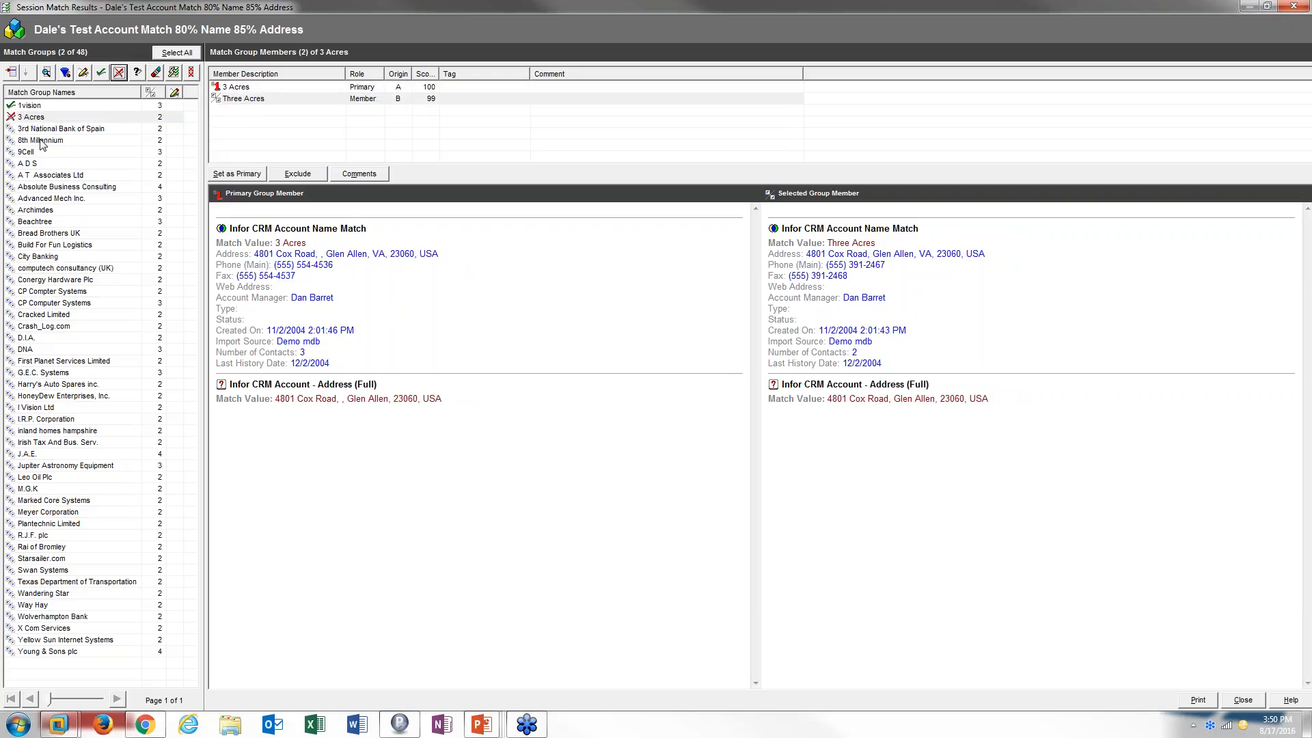
left_click(60, 128)
left_click(138, 73)
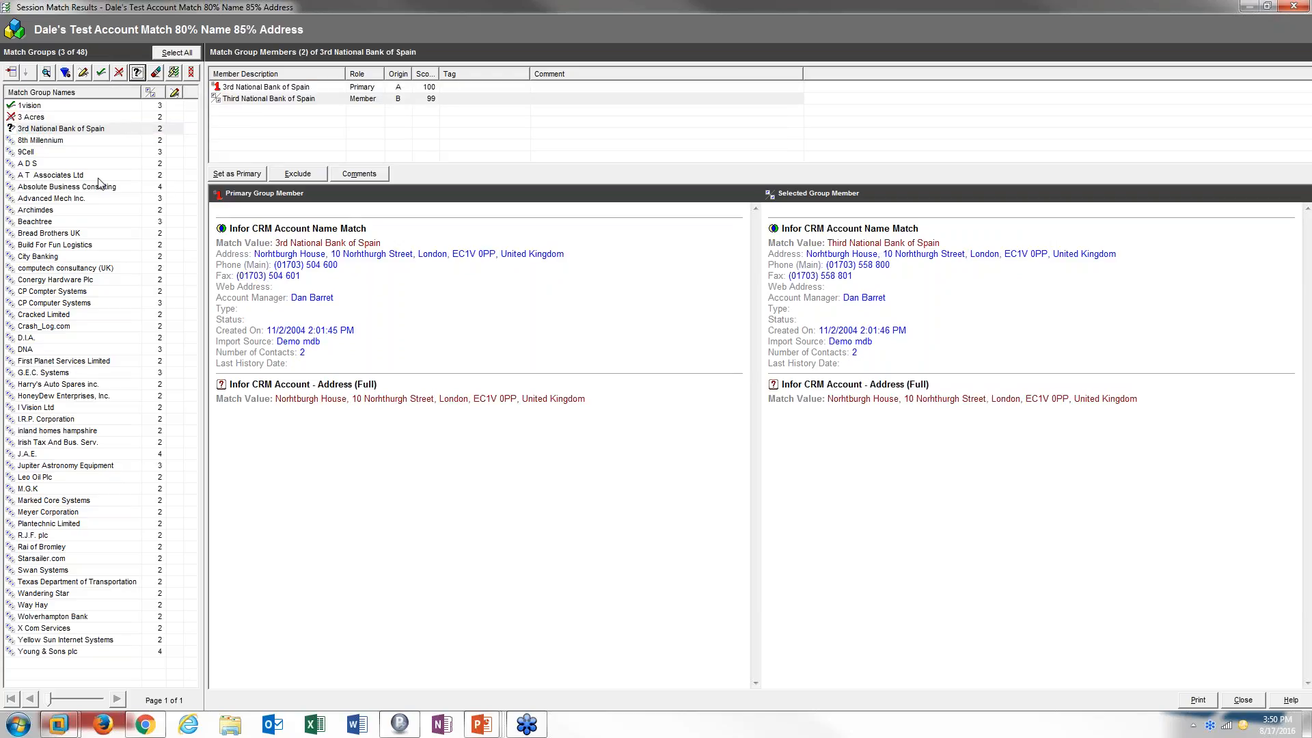
left_click(100, 187)
left_click(137, 73)
Question-mark computech consultancy (UK) and D.I.A., then open the J.A.E. match group.
left_click(104, 268)
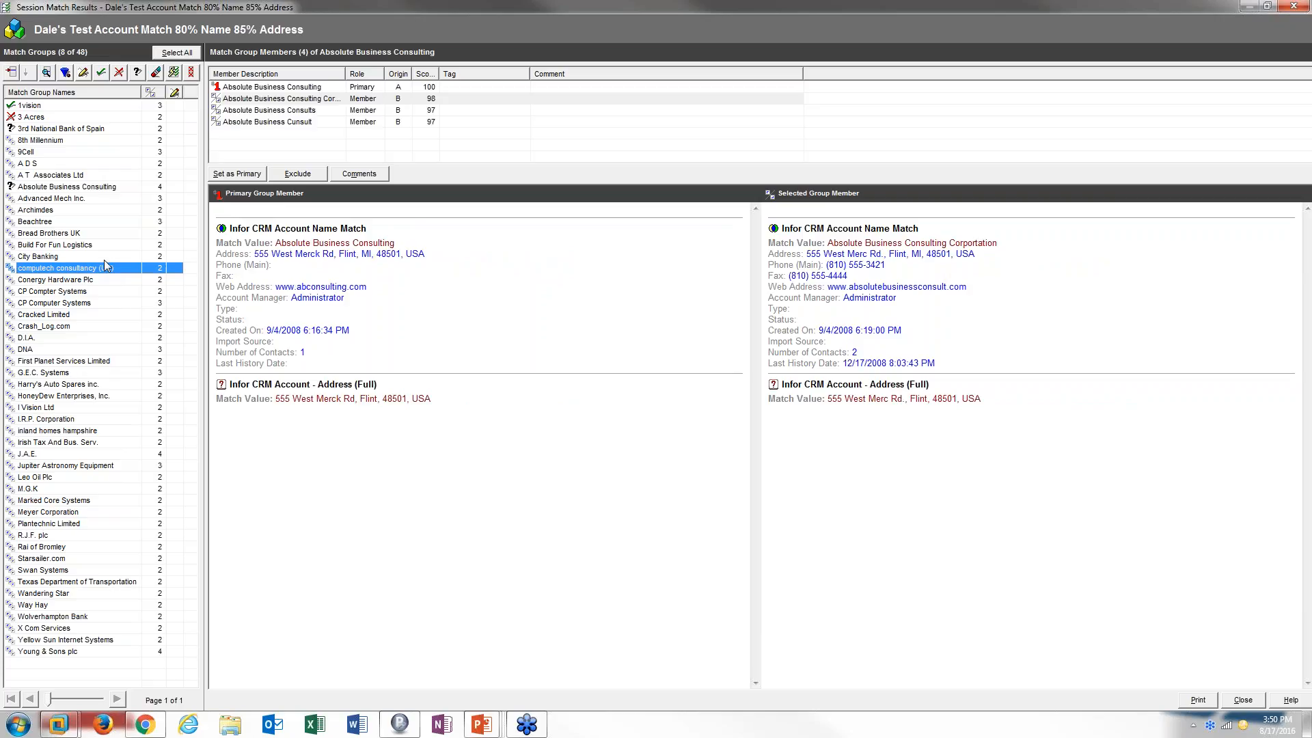
left_click(138, 72)
left_click(113, 314)
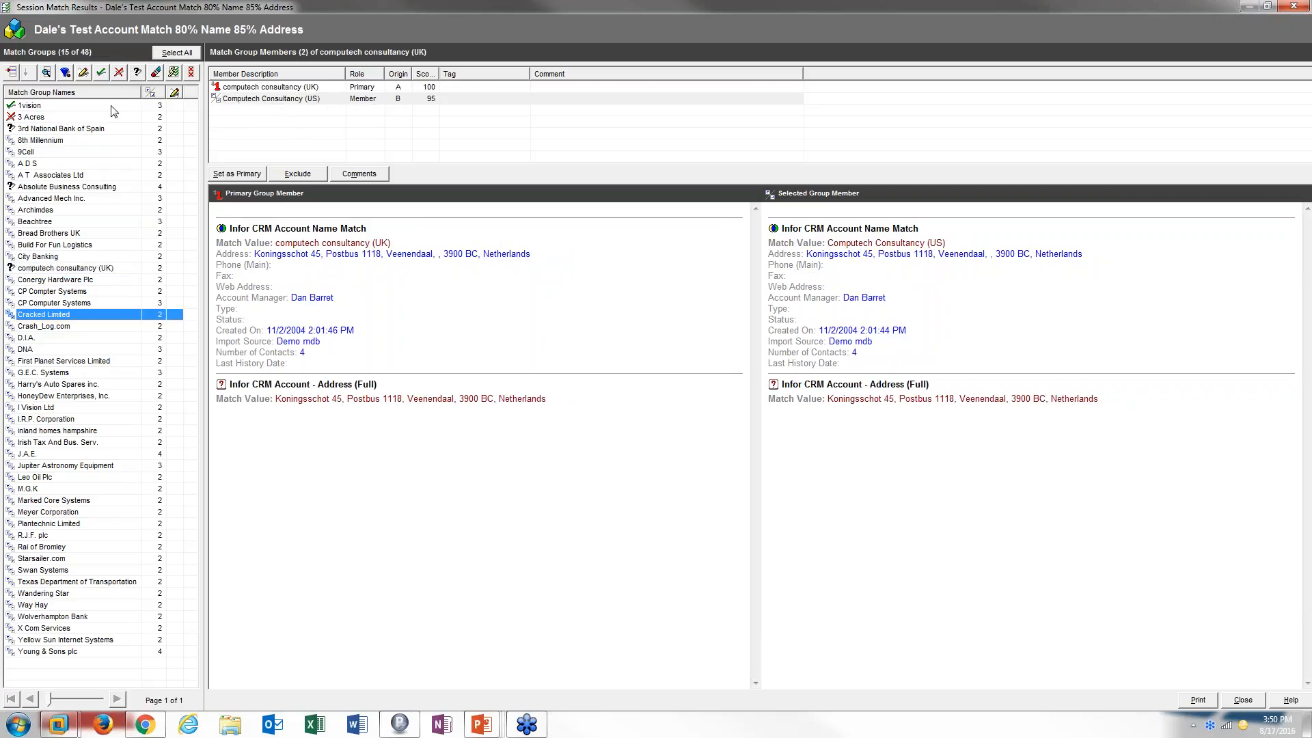
left_click(93, 338)
left_click(137, 72)
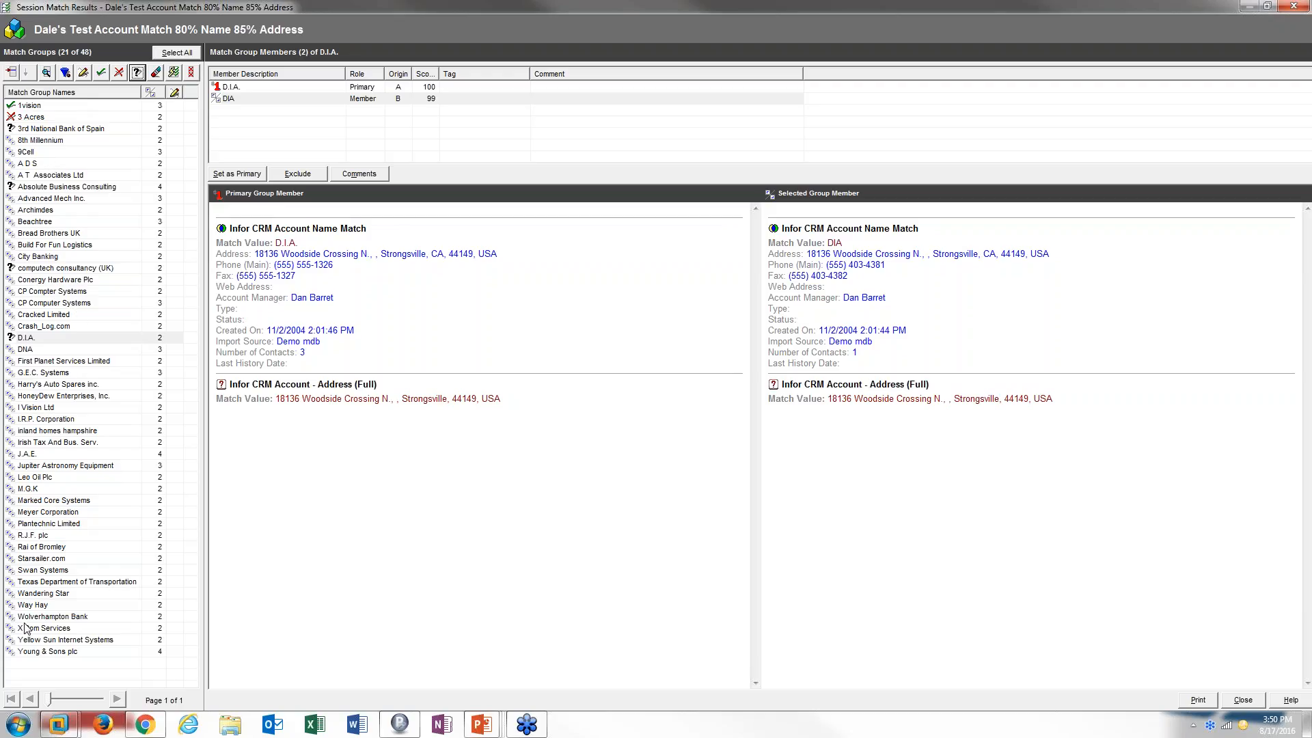
left_click(62, 456)
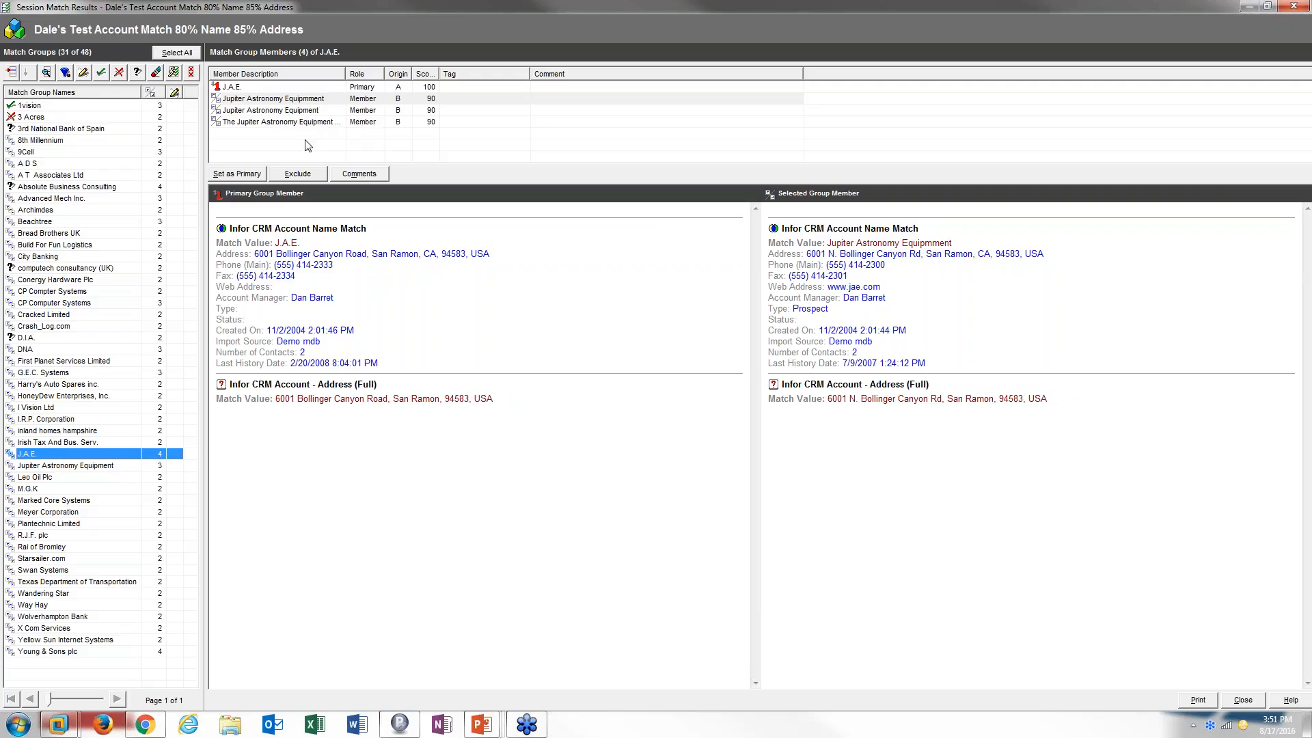
Compare The JAE Corp against the Jupiter Astronomy Equipment primary, then close the match results window.
left_click(258, 121)
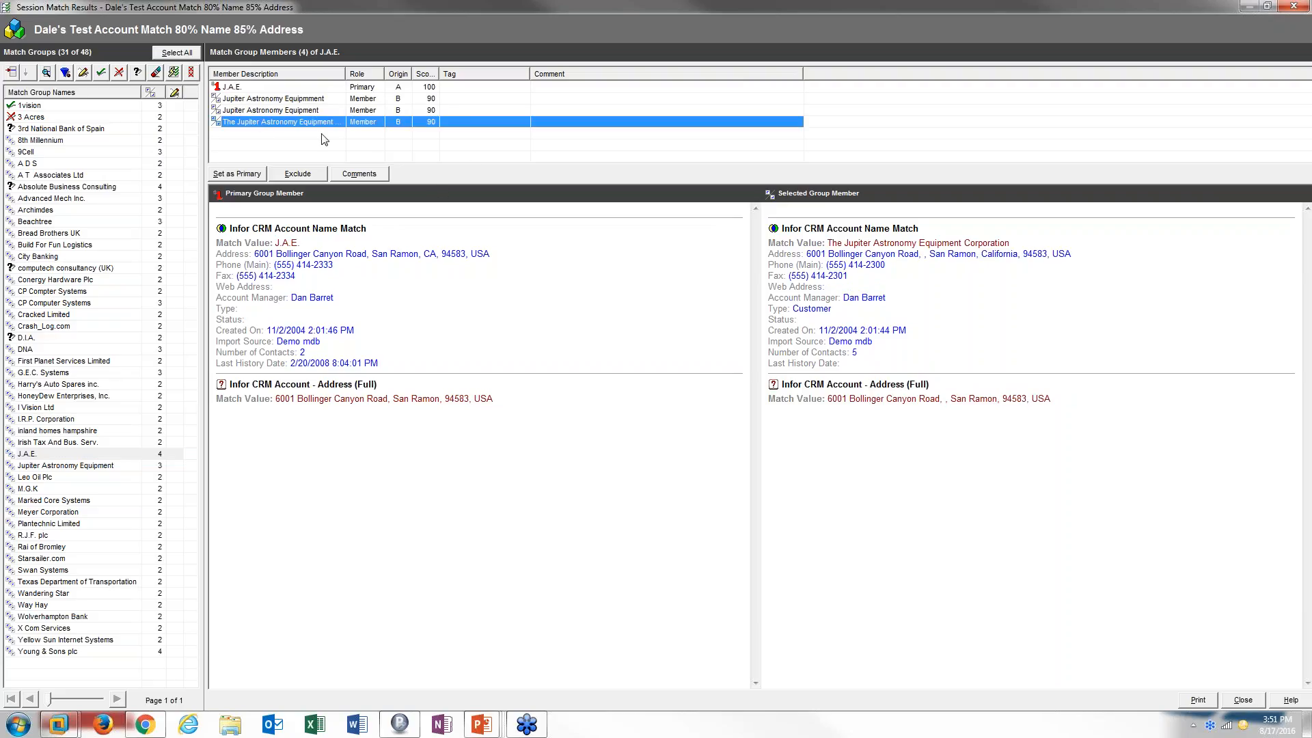
left_click(309, 112)
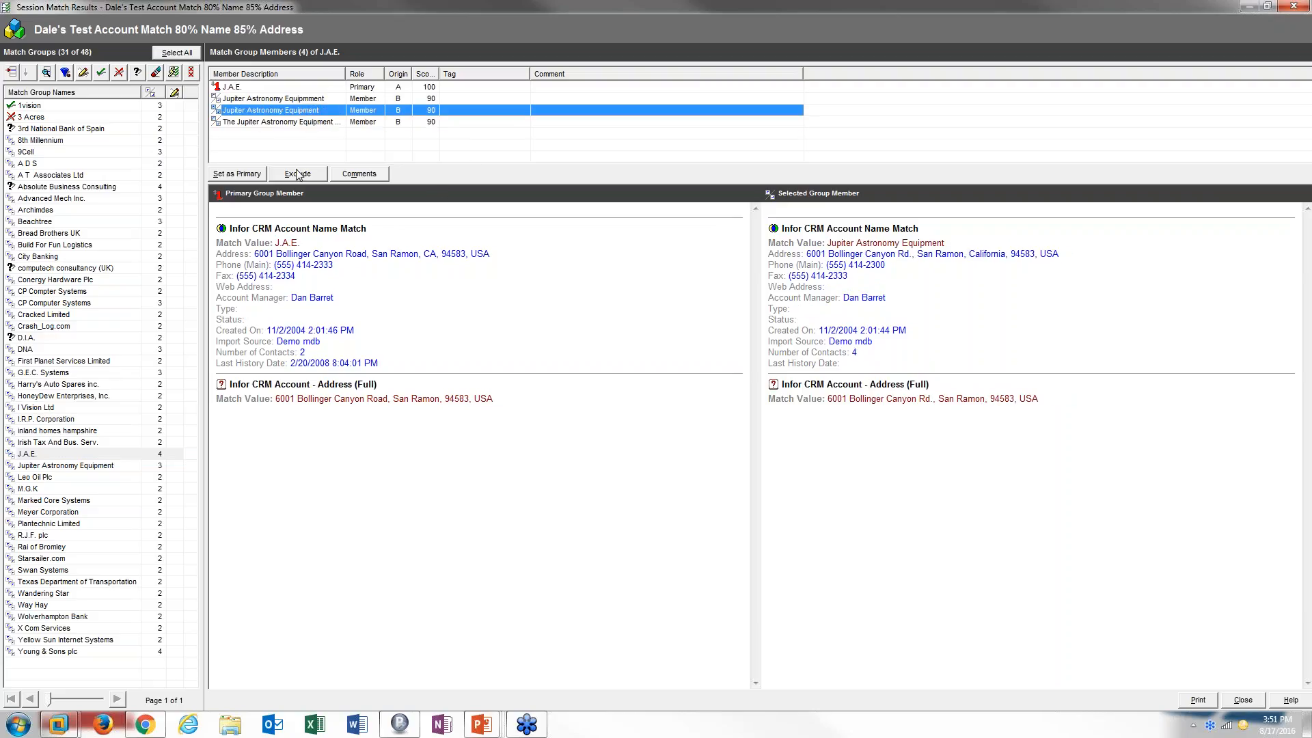
left_click(51, 467)
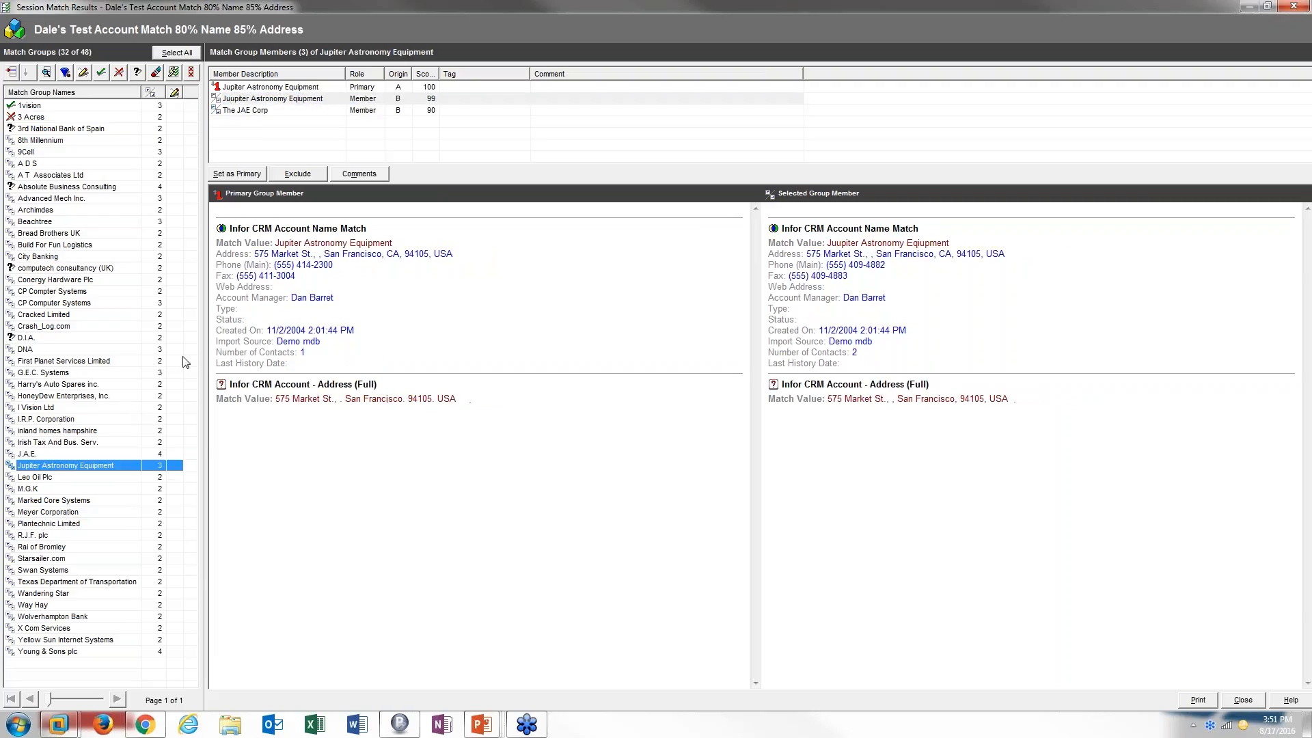
left_click(293, 110)
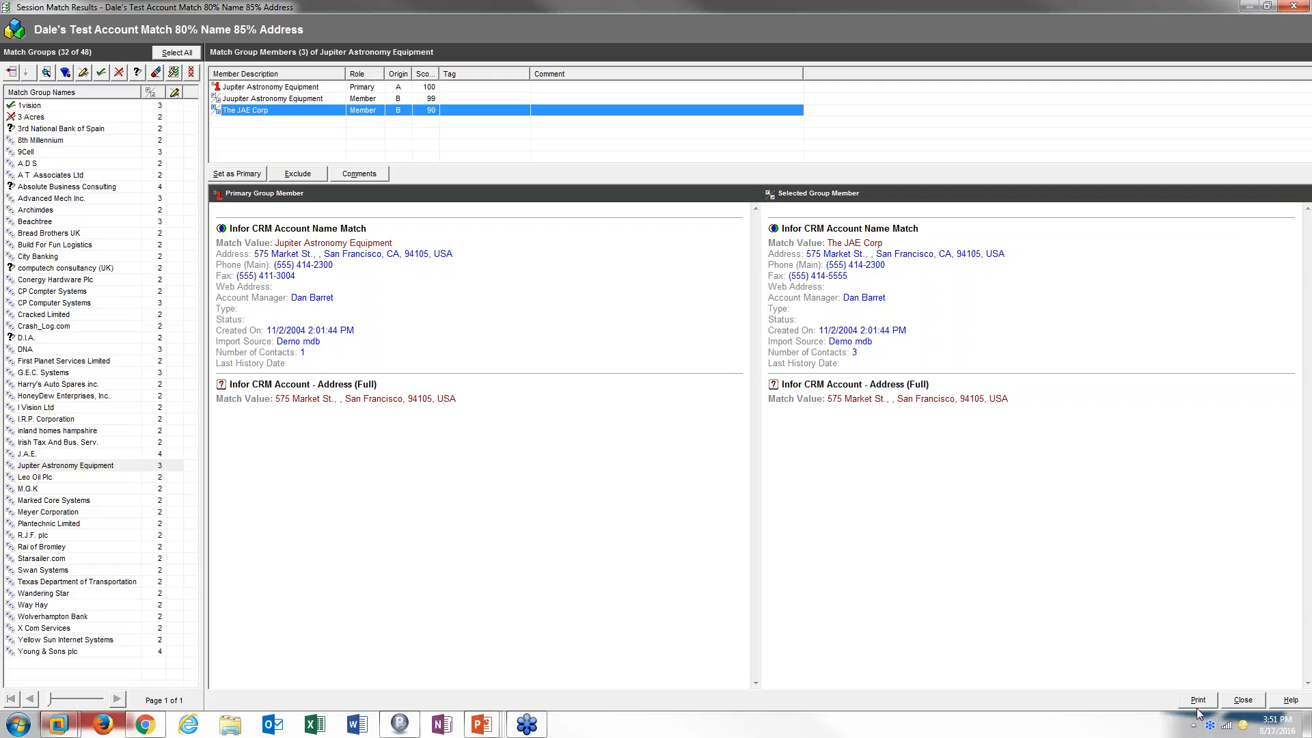
left_click(1239, 702)
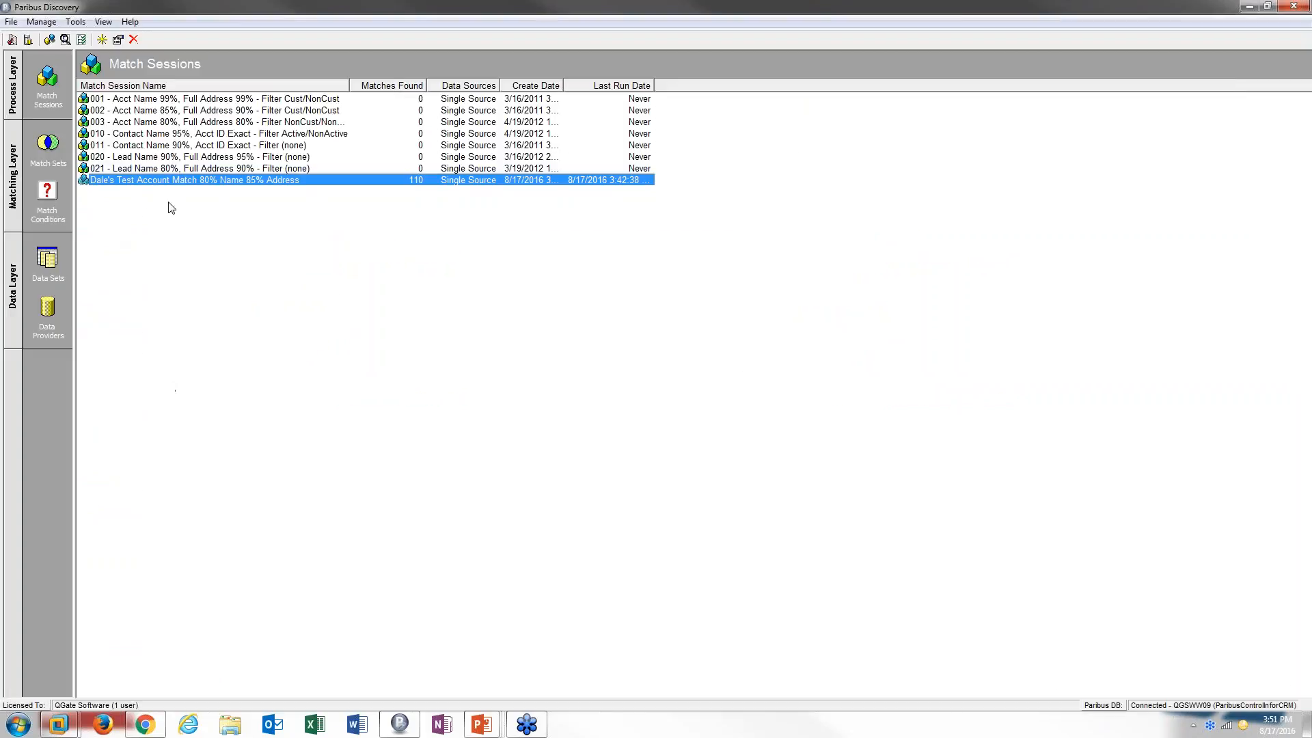
Review Dale's Test Account Match results, checking the J.A.E. group's four members, then close them.
right_click(199, 185)
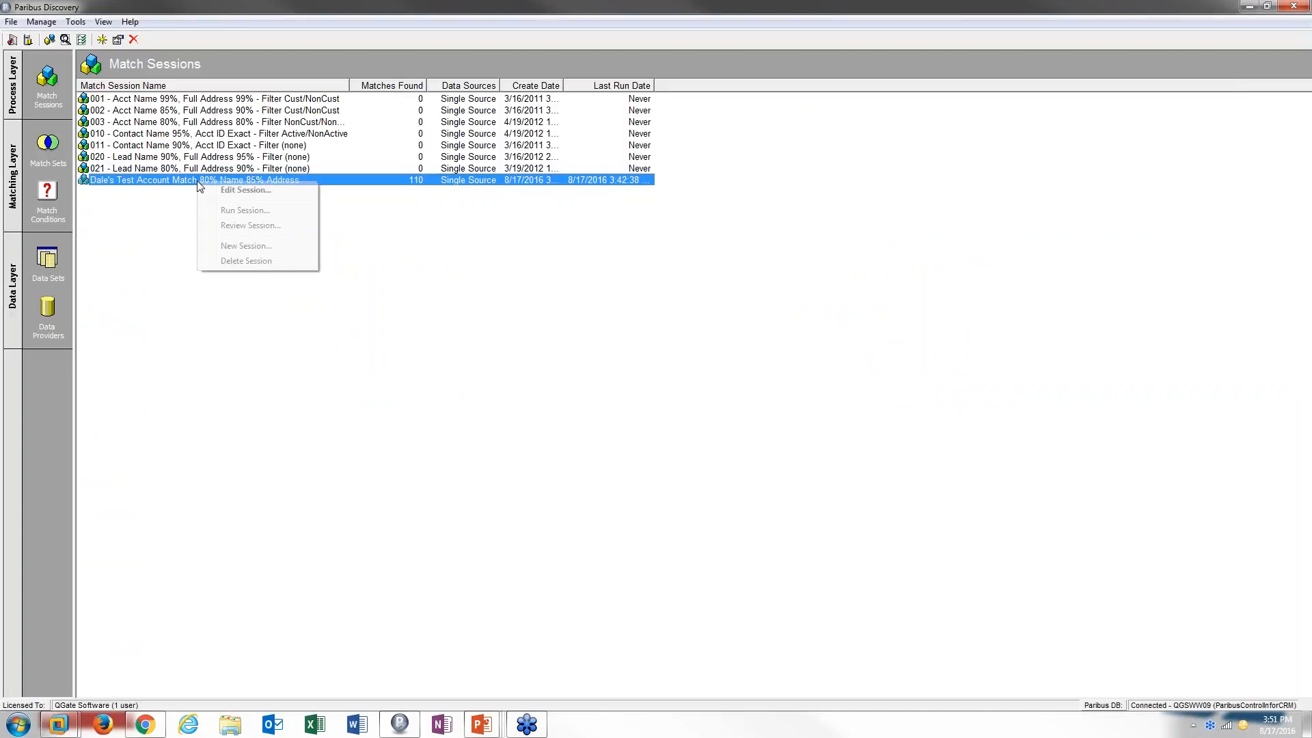
left_click(240, 227)
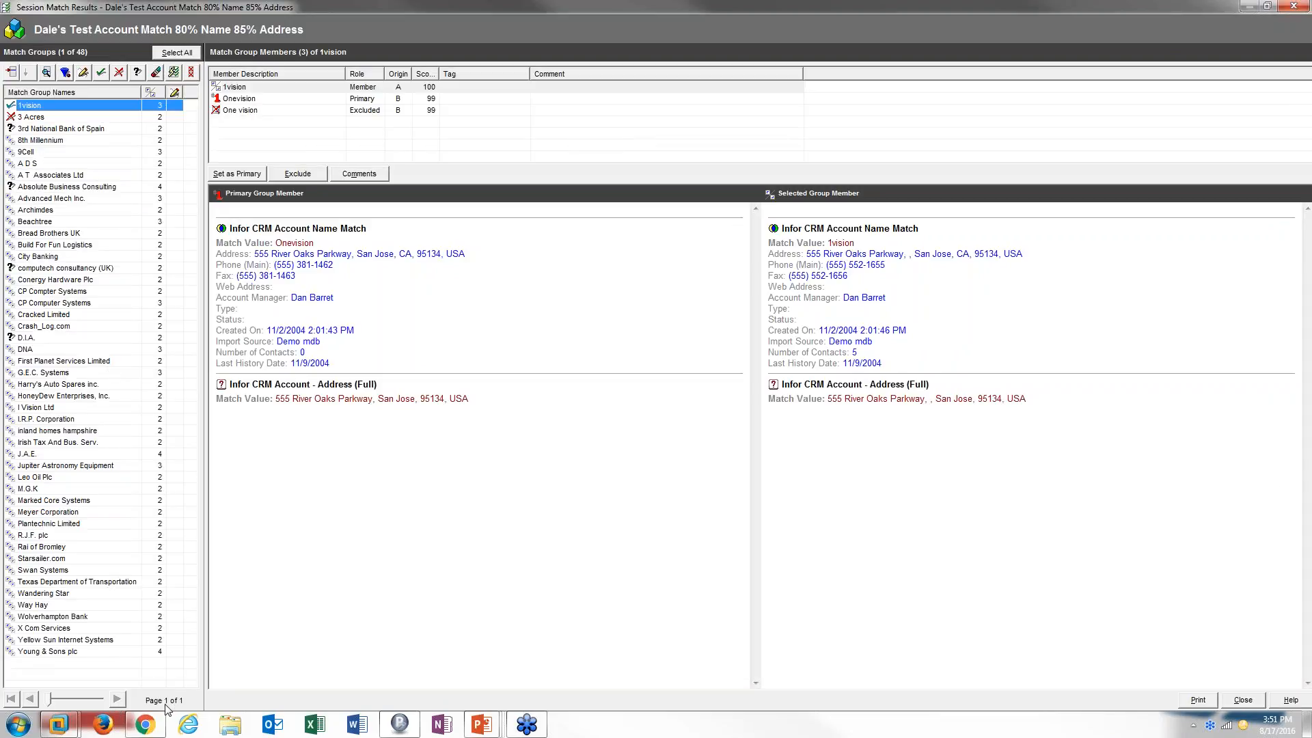
left_click(70, 455)
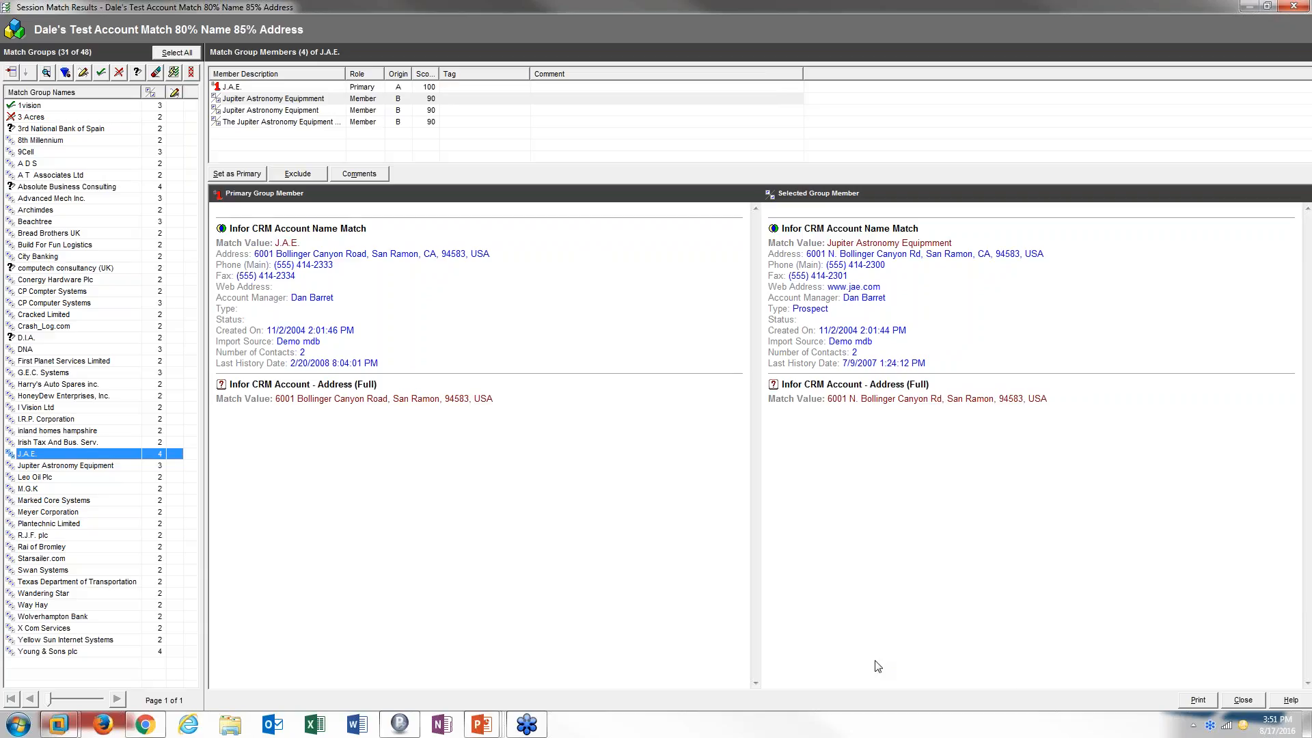
left_click(1244, 700)
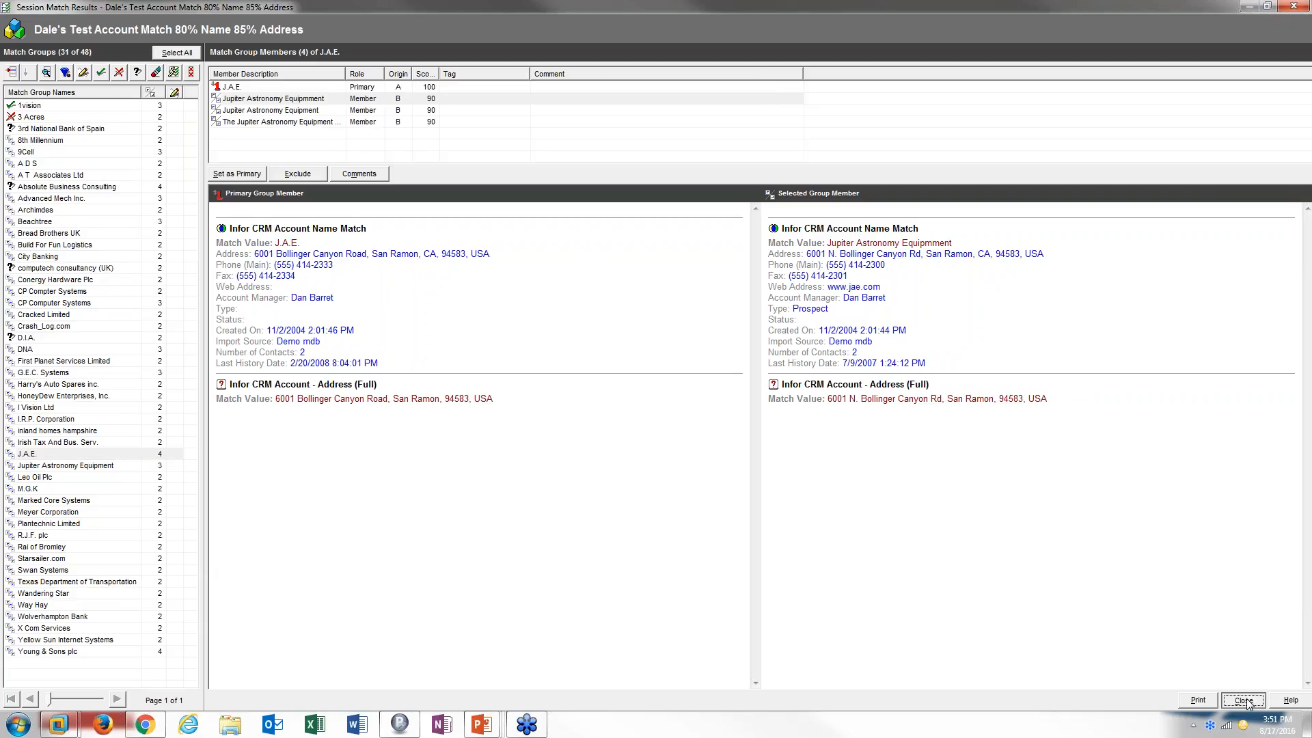
left_click(75, 22)
Launch Paribus for Saleslogix (Account/Contact Cleansing) and log in to the QGDEMO75 database.
mouse_move(137, 38)
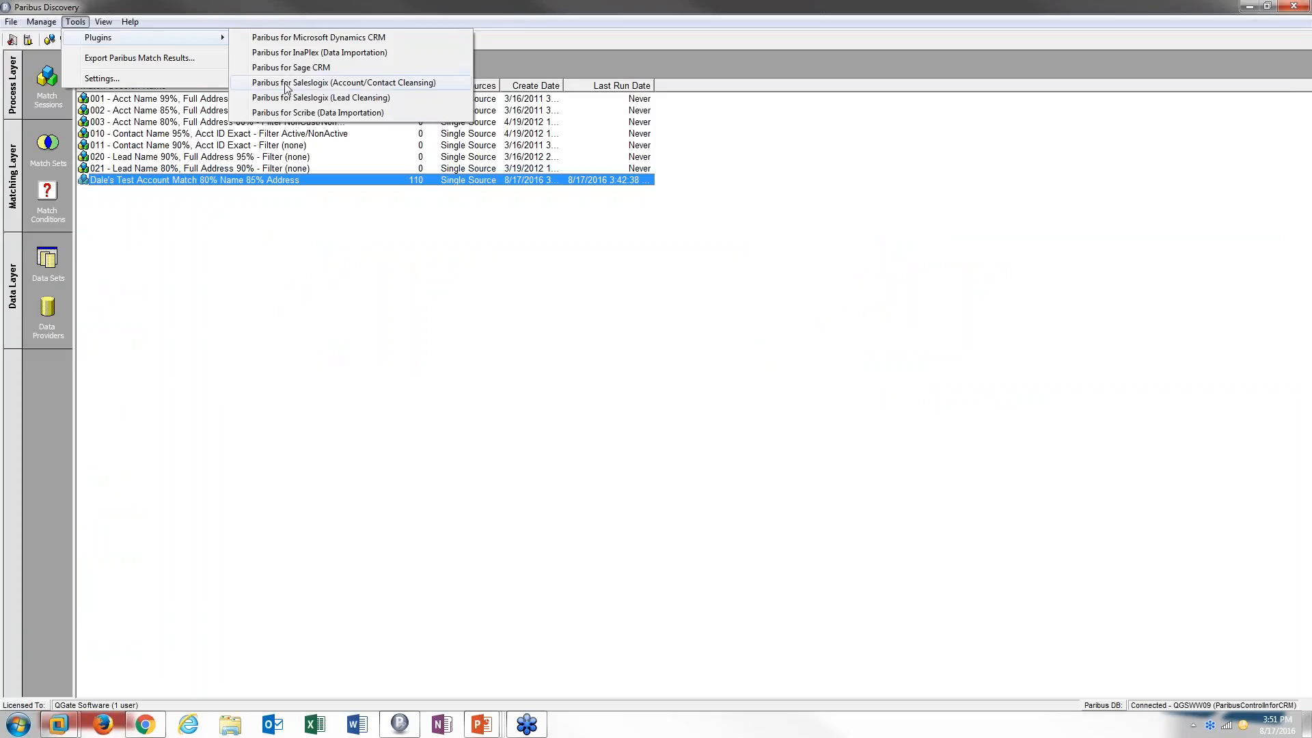
left_click(285, 83)
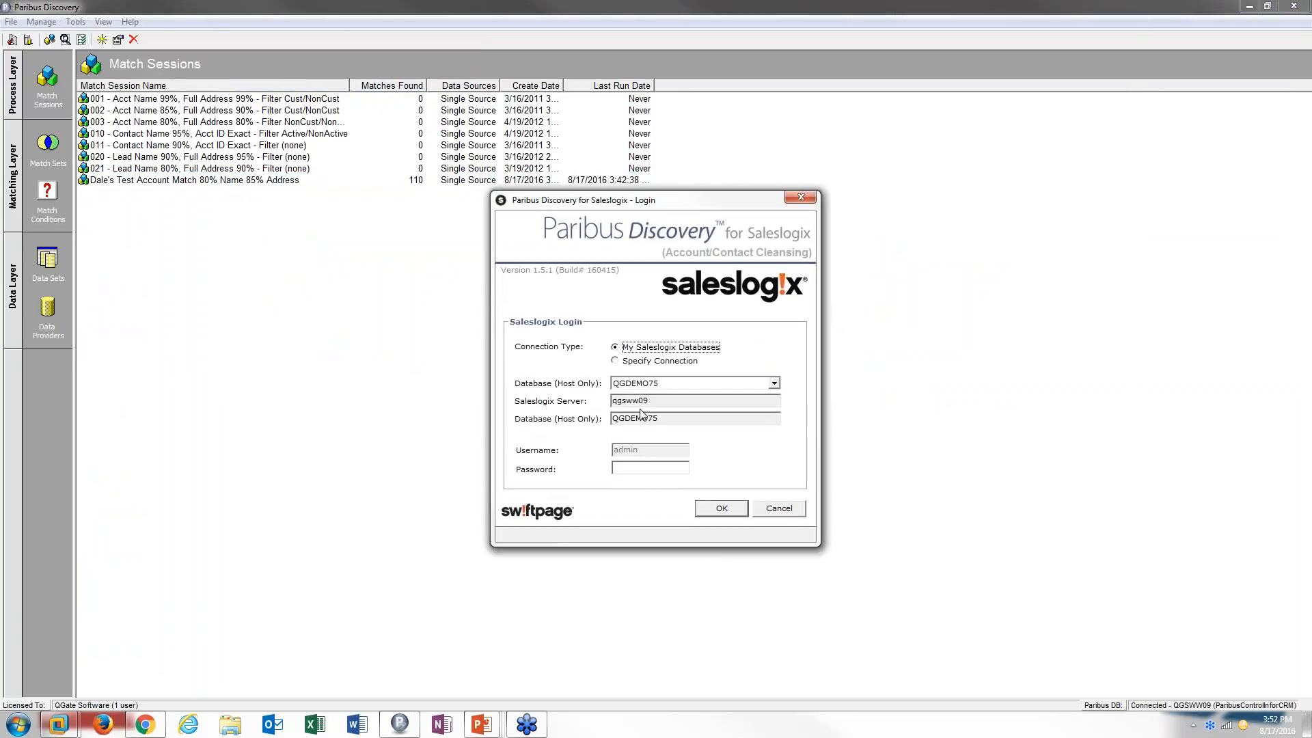
left_click(746, 386)
left_click(726, 388)
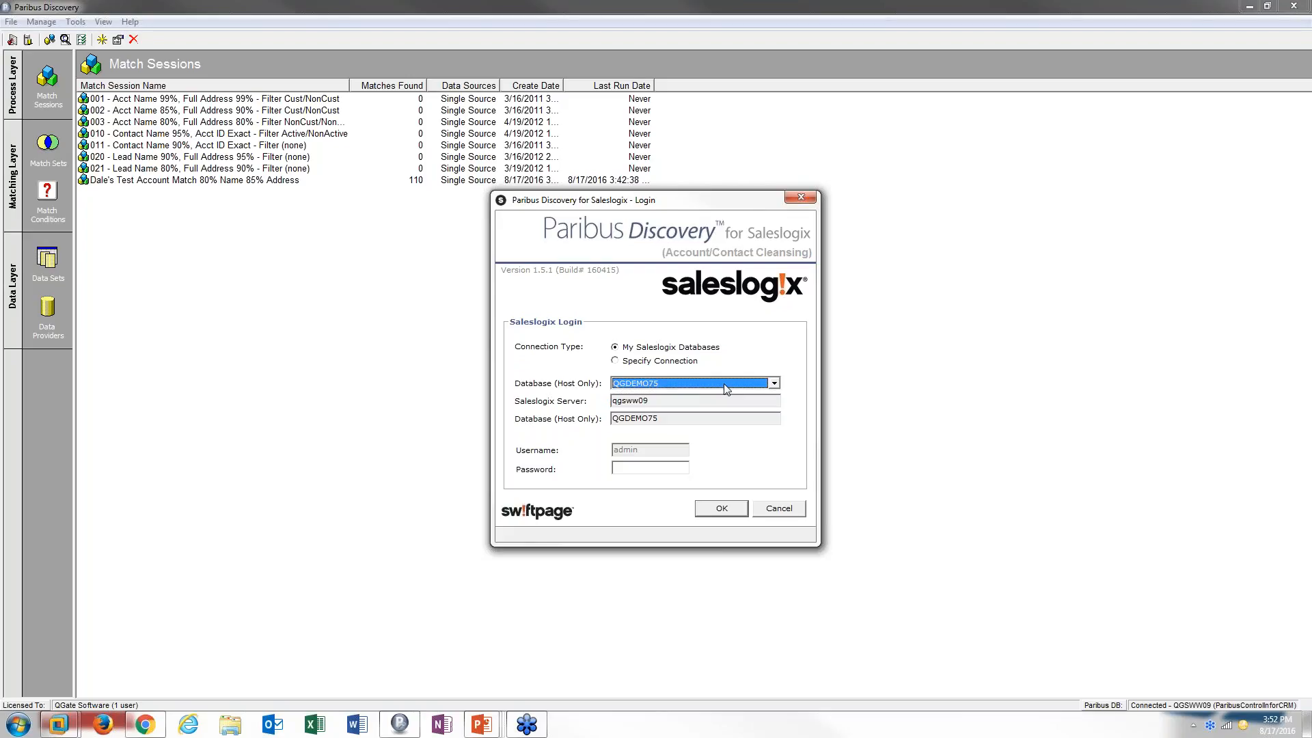
key("Tab")
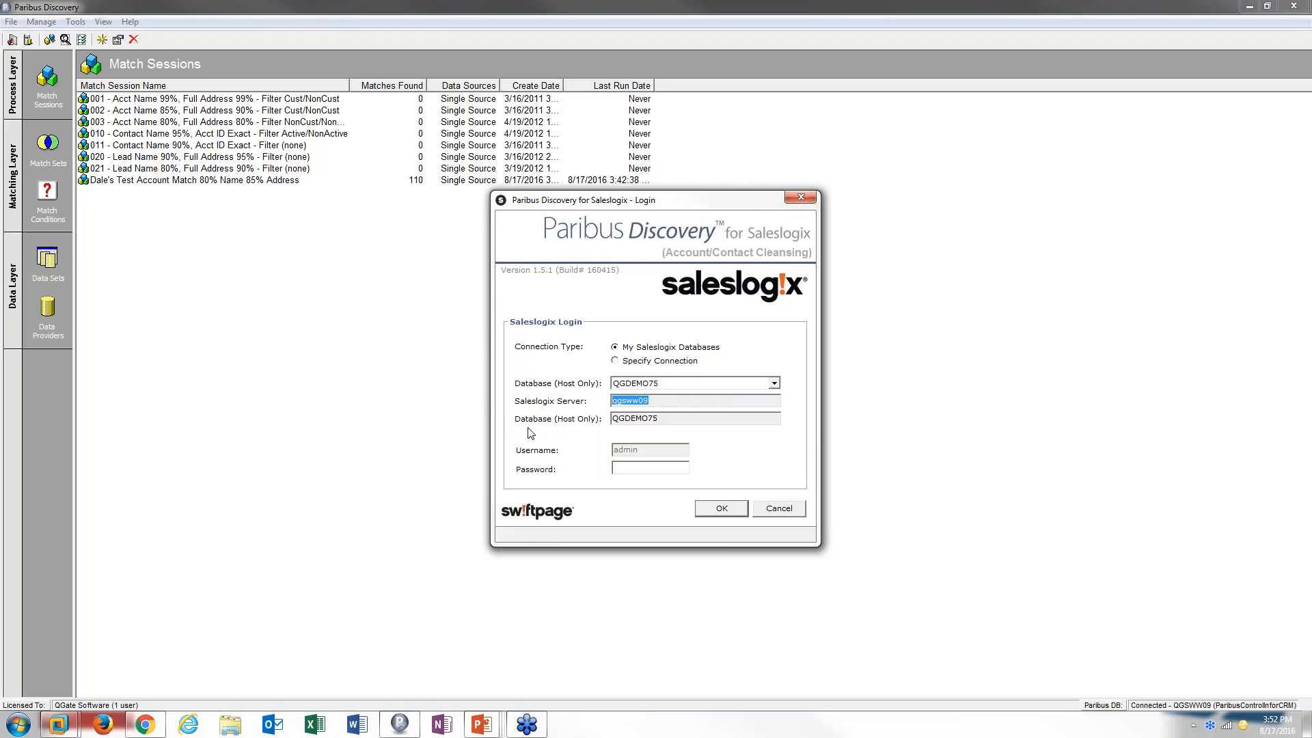
left_click(714, 508)
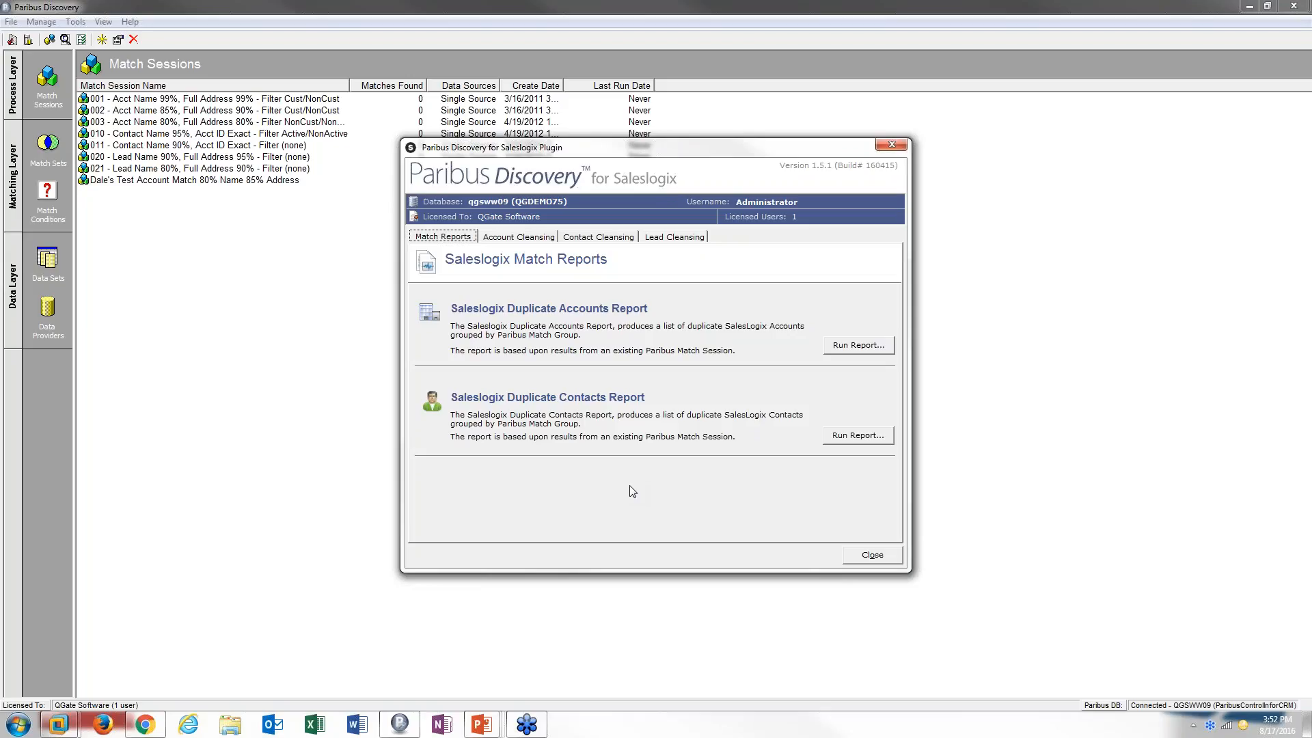
Add an account cleansing session sourced from Dale's Test Account Match with Synchronize Changes disabled.
left_click(520, 244)
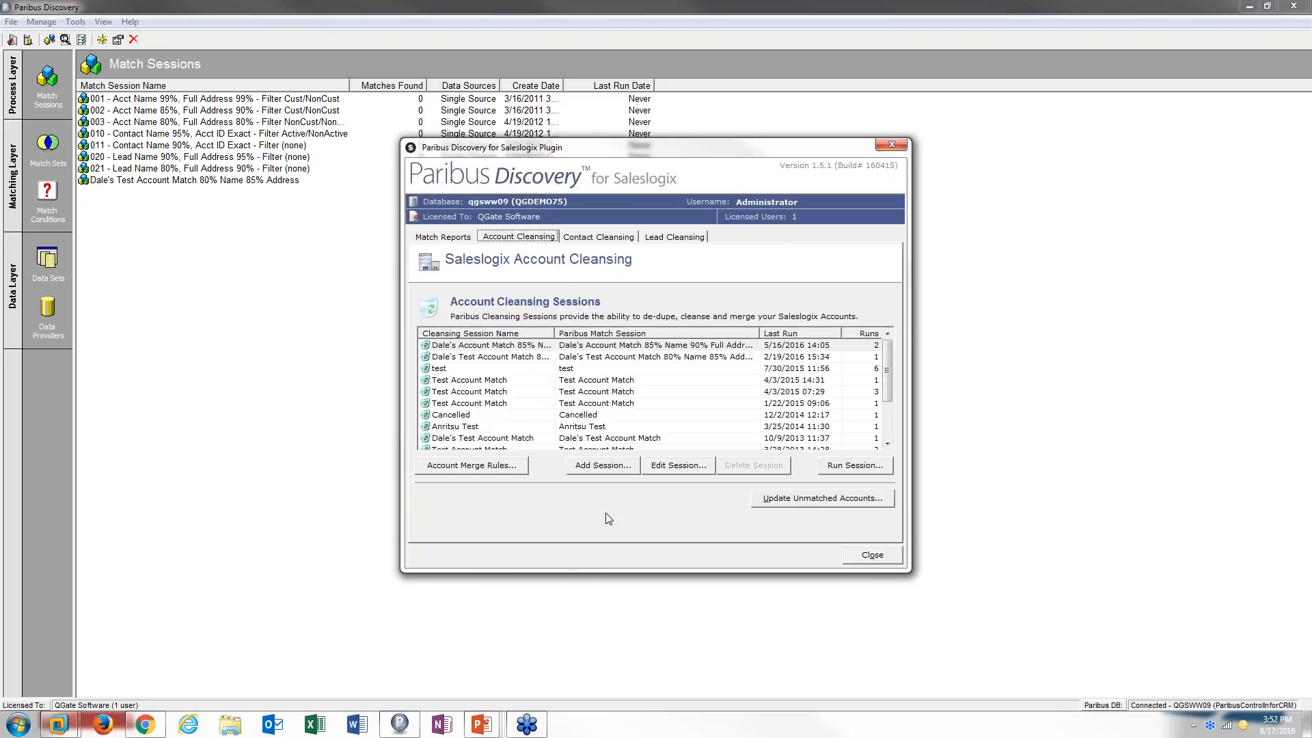
left_click(620, 471)
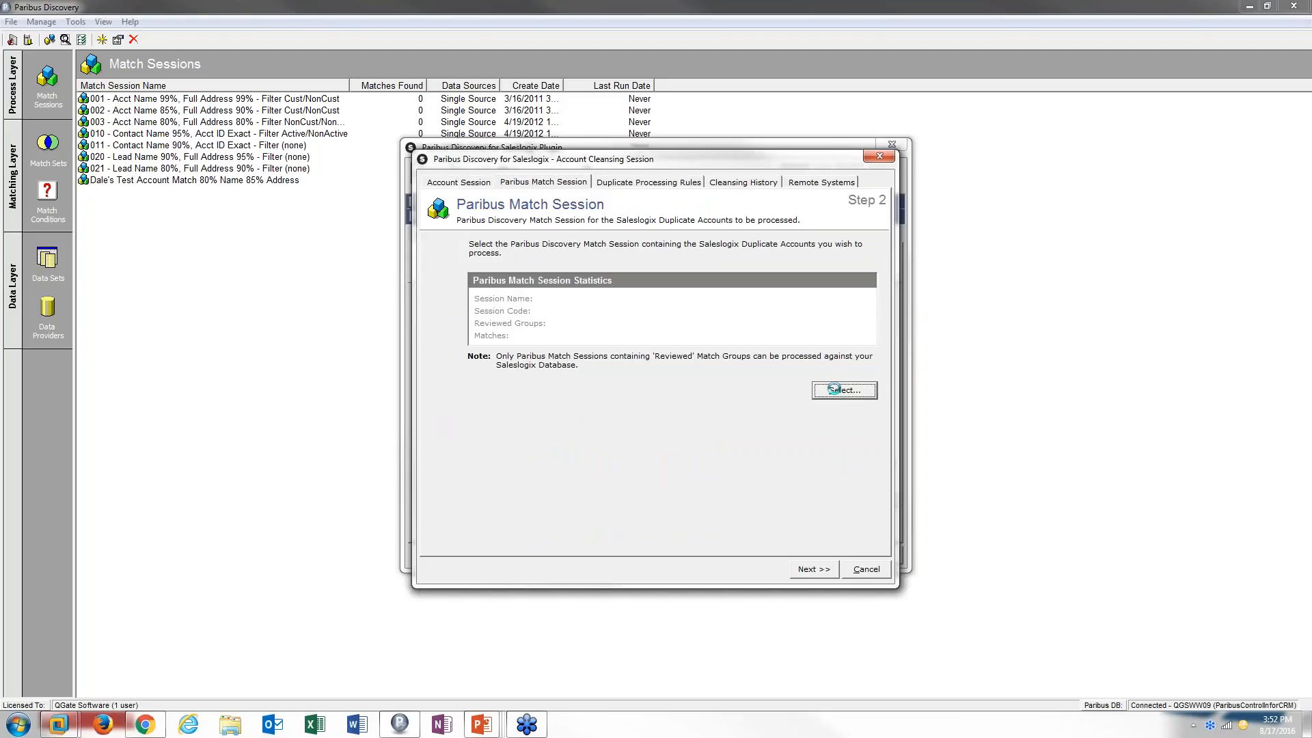
double_click(558, 255)
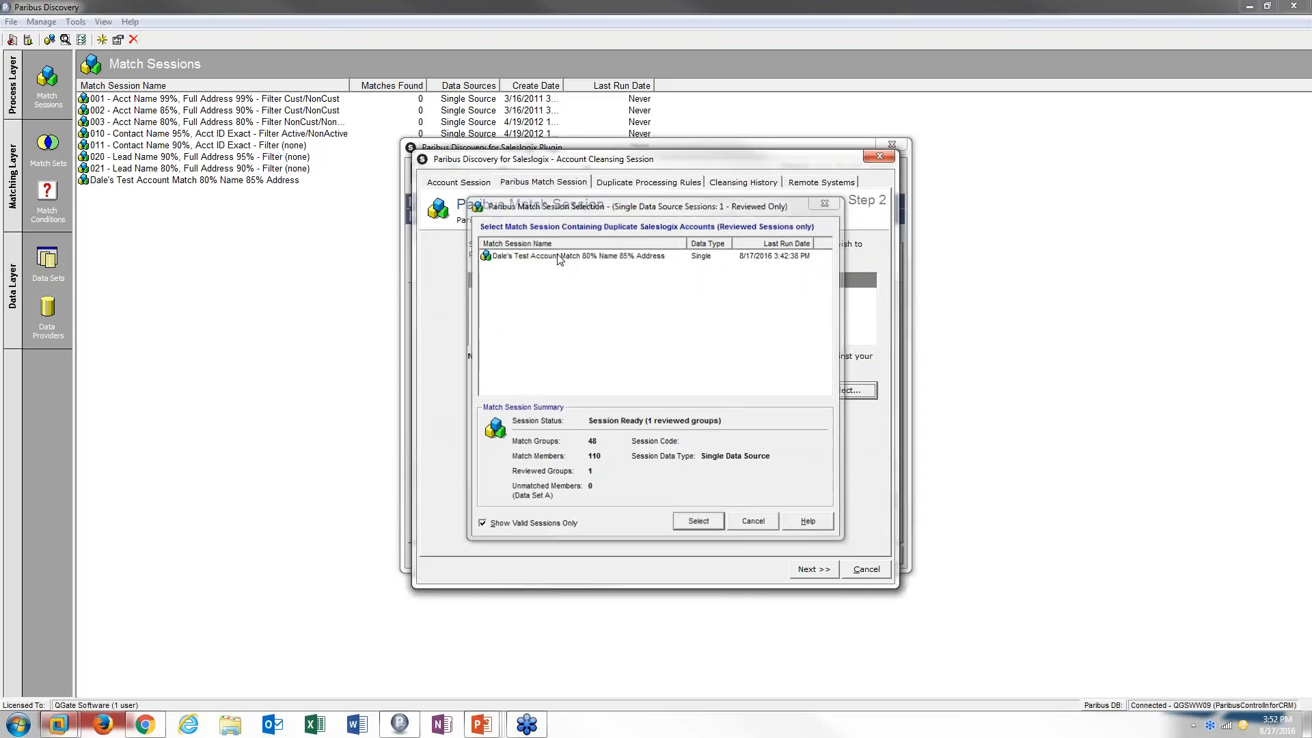
left_click(643, 183)
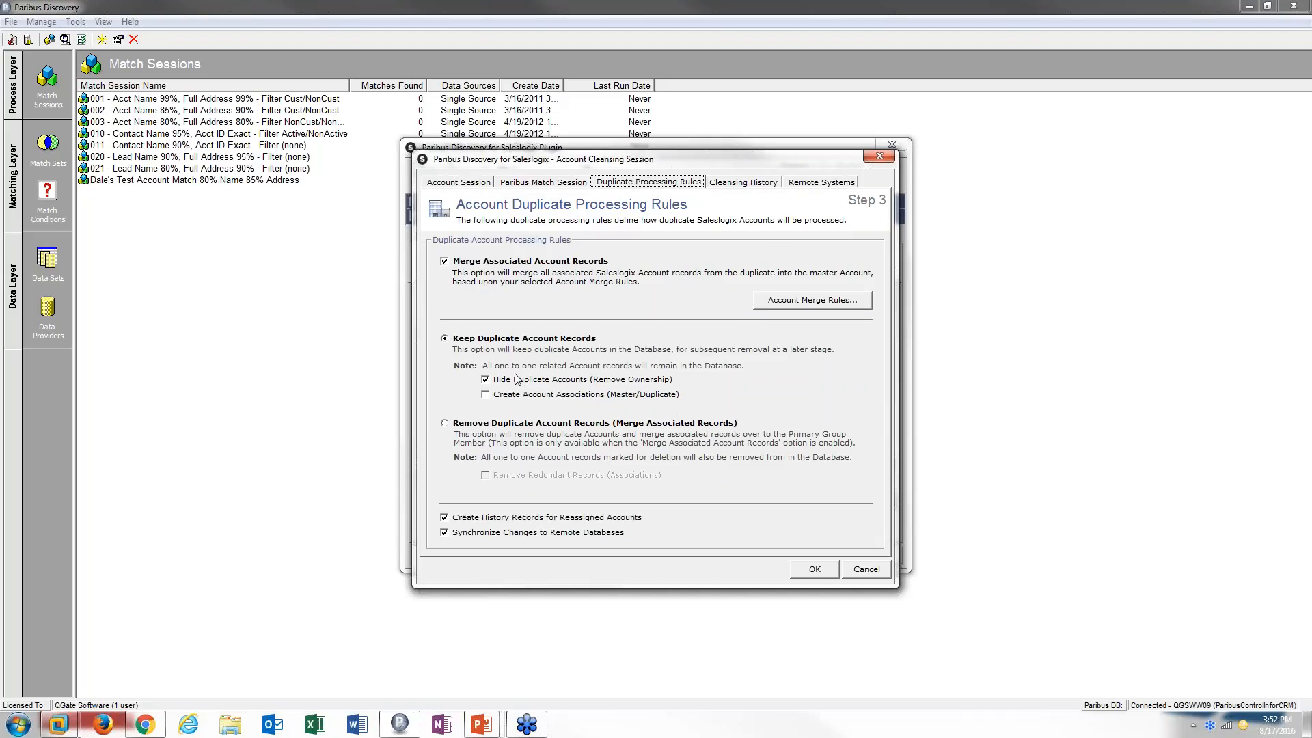
left_click(493, 535)
left_click(713, 409)
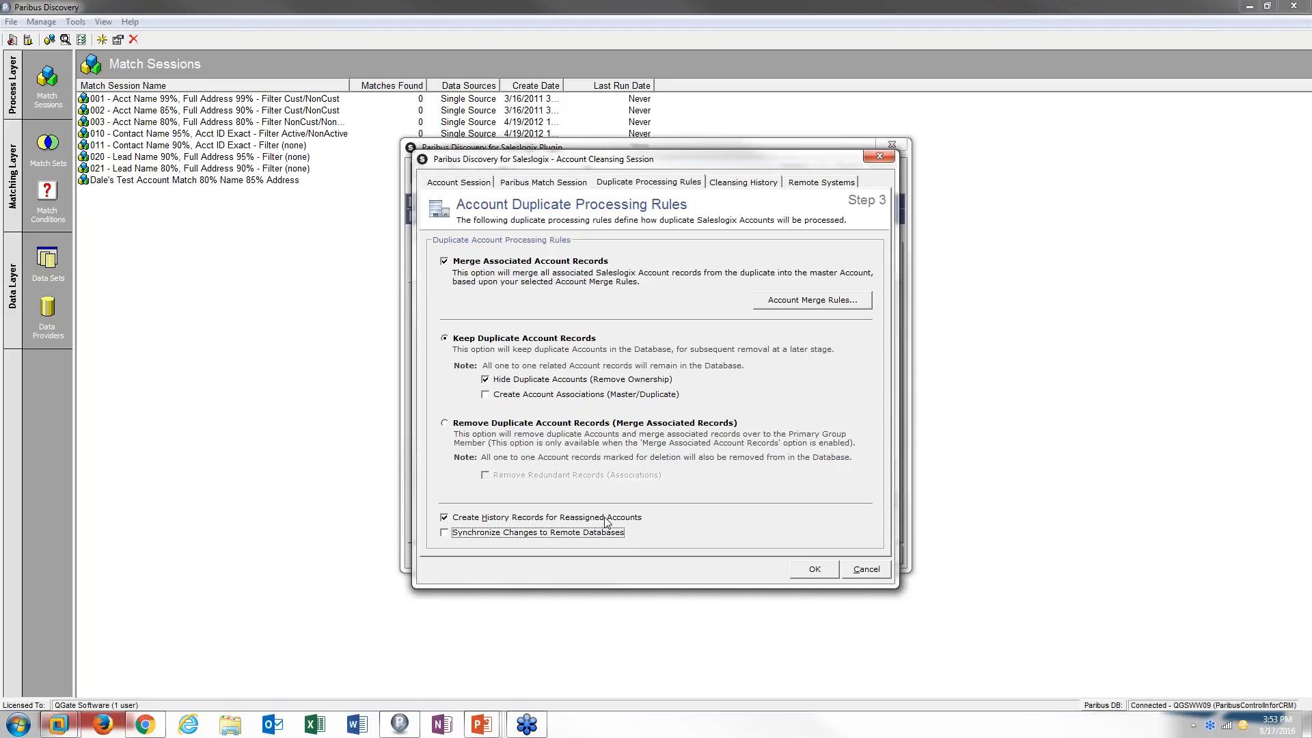
left_click(162, 733)
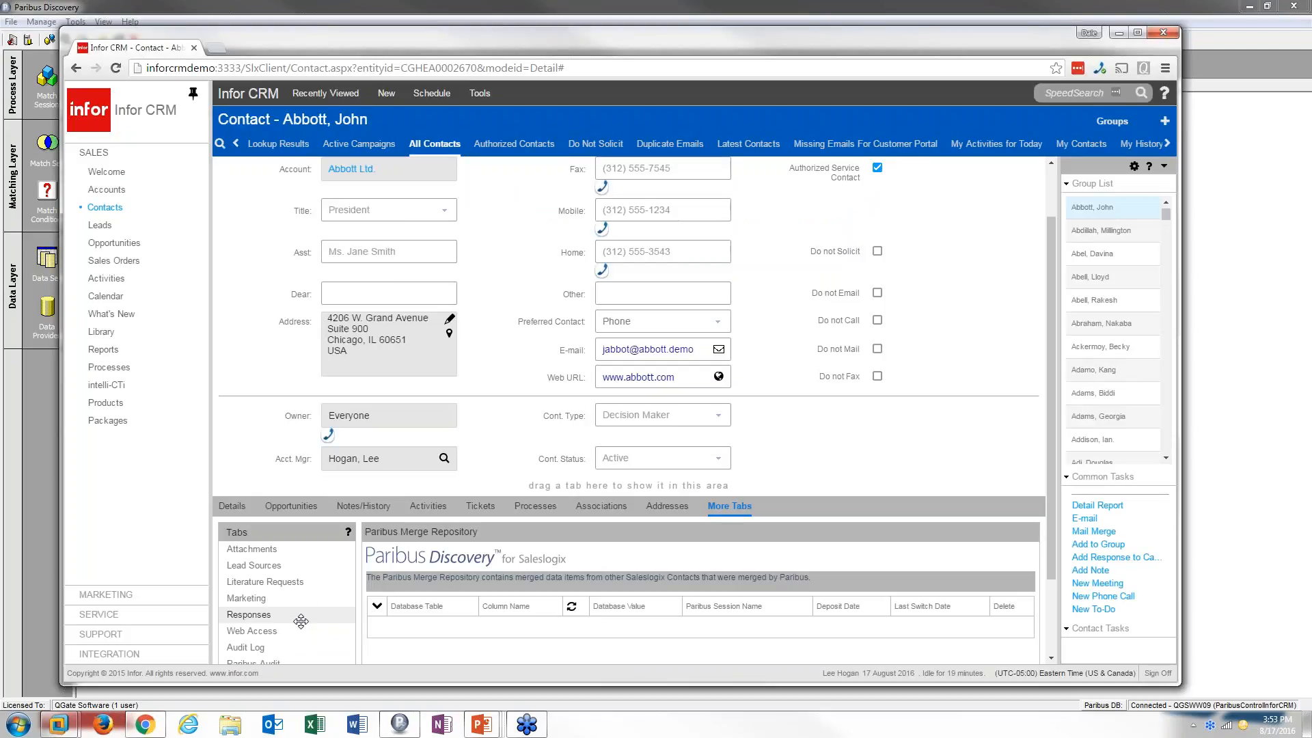
Show the contact's Paribus Audit and Notes/History, then advance the presentation to the Resources slide.
left_click(257, 564)
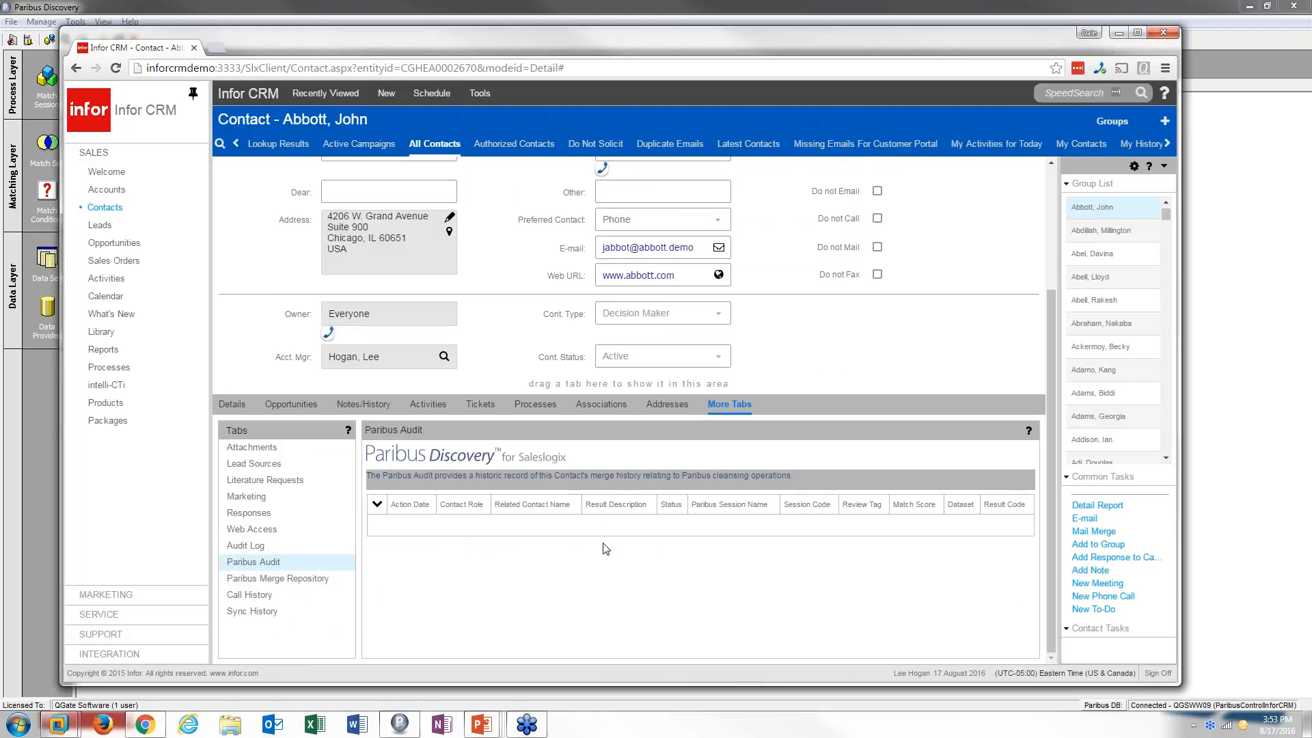
left_click(364, 405)
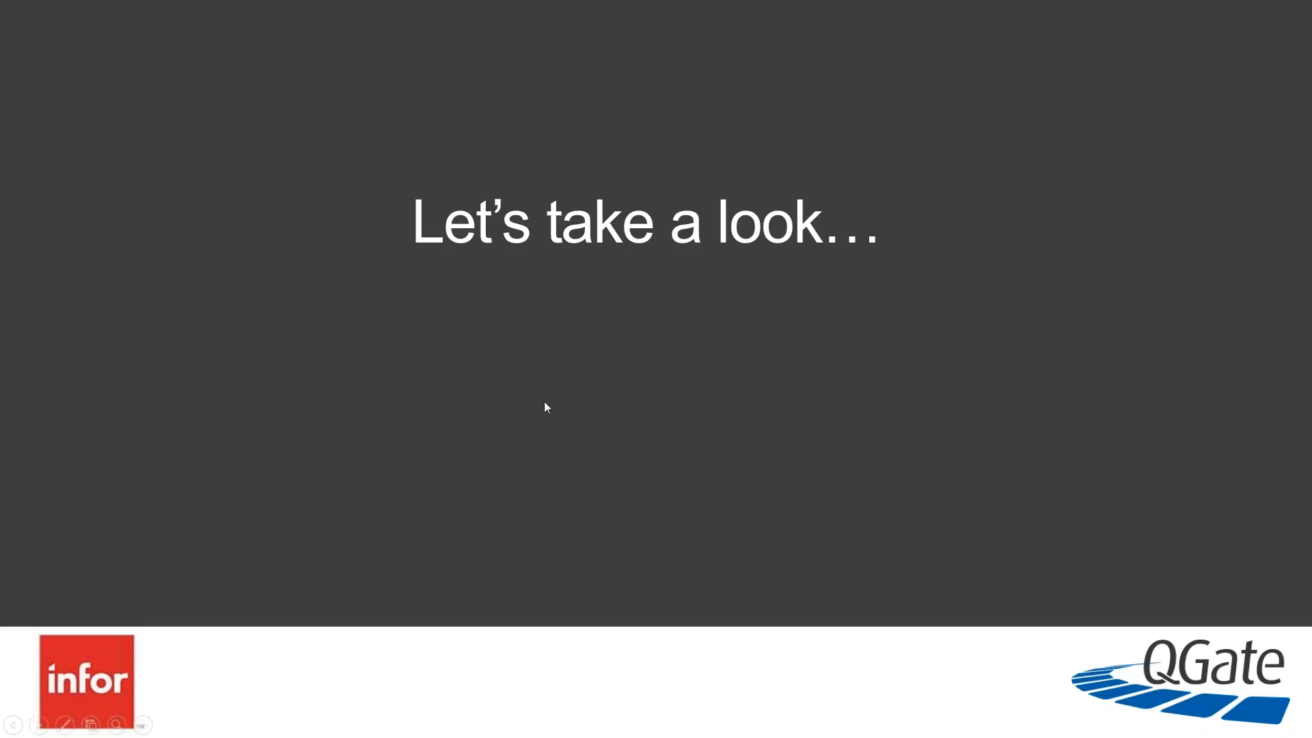
left_click(535, 396)
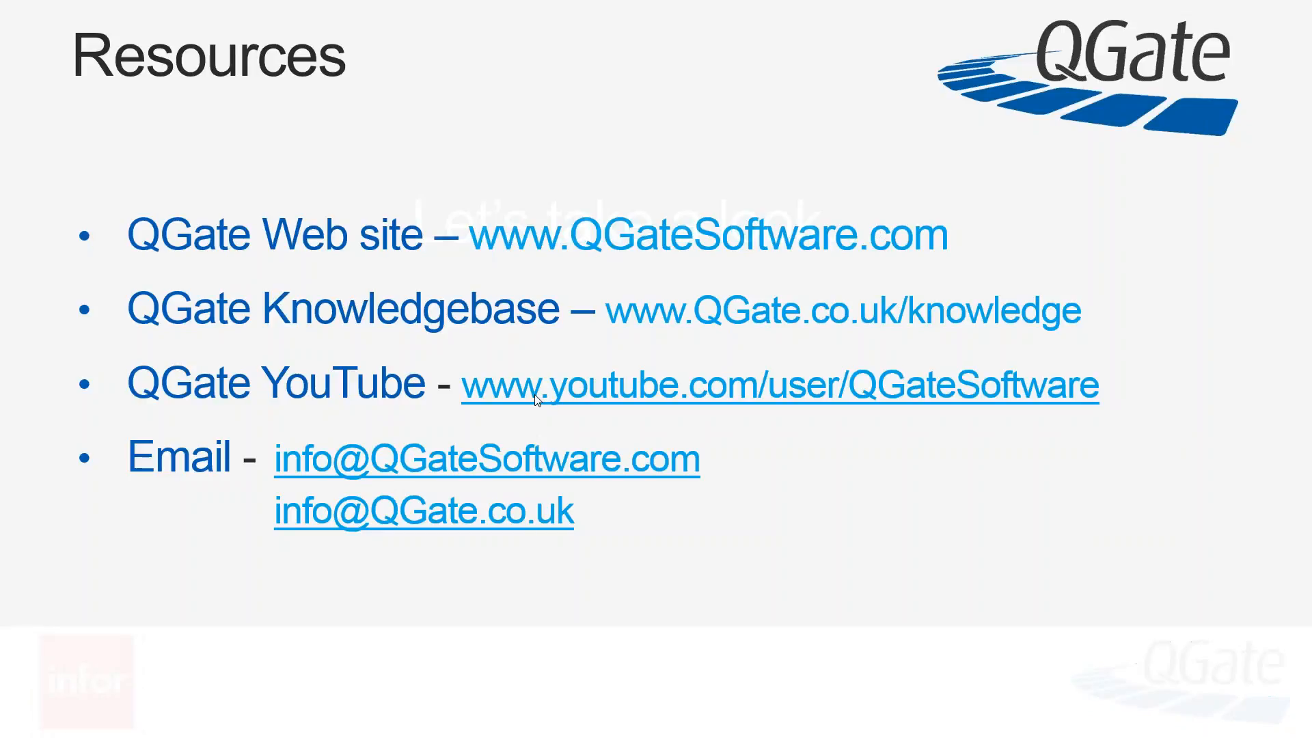